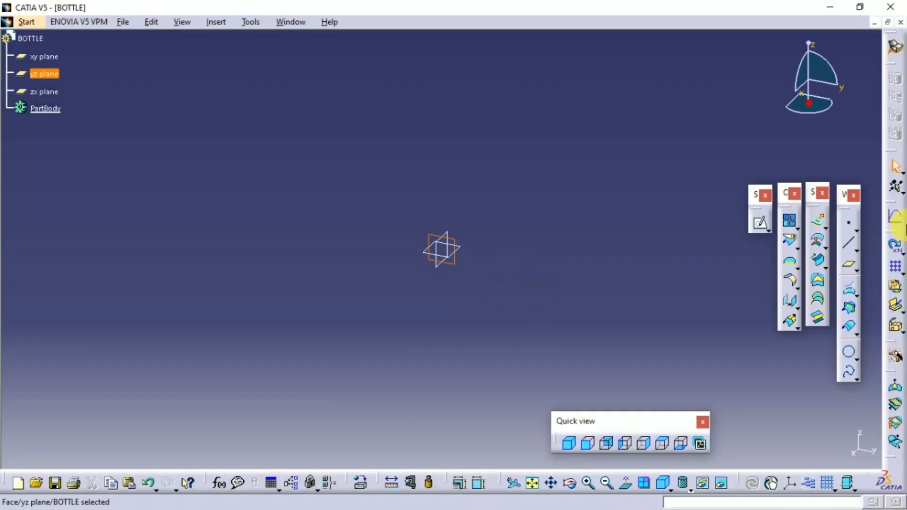
- Create a positioned sketch on the xy plane and draw a circle about 88 mm in diameter centred on the origin
{"action": "left_click", "coordinate": [458, 248]}
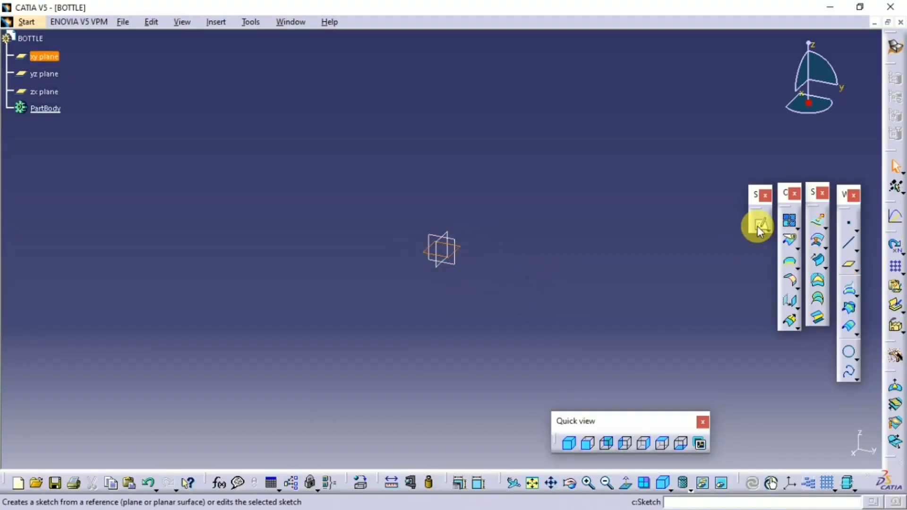
{"action": "left_click", "coordinate": [802, 239]}
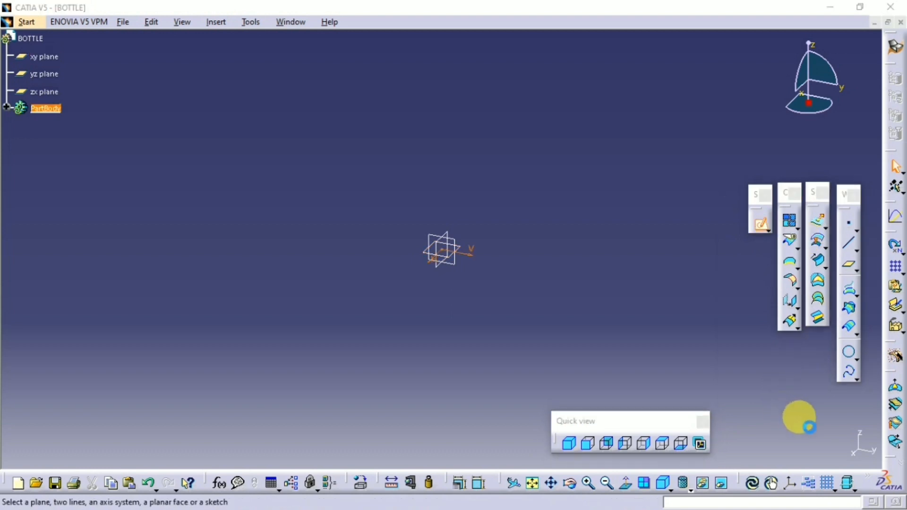
{"action": "left_click", "coordinate": [806, 415]}
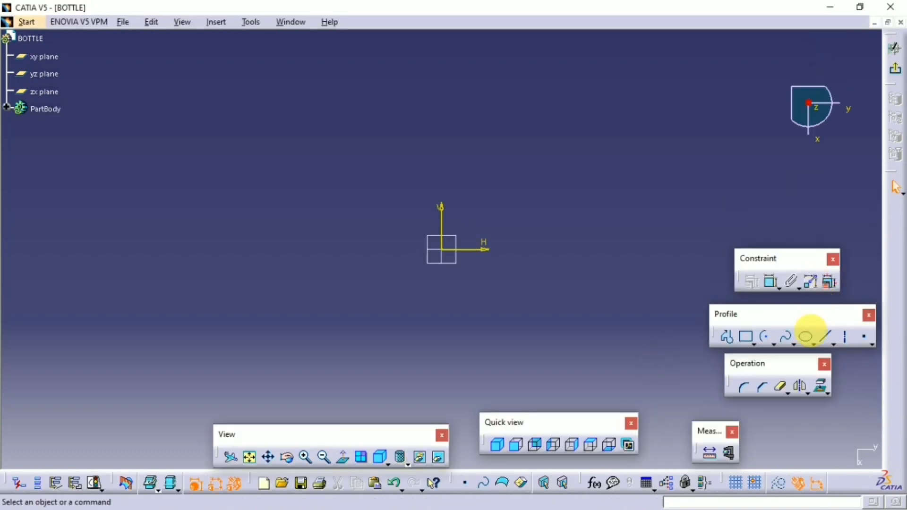
{"action": "left_click", "coordinate": [776, 342]}
{"action": "left_click", "coordinate": [779, 348]}
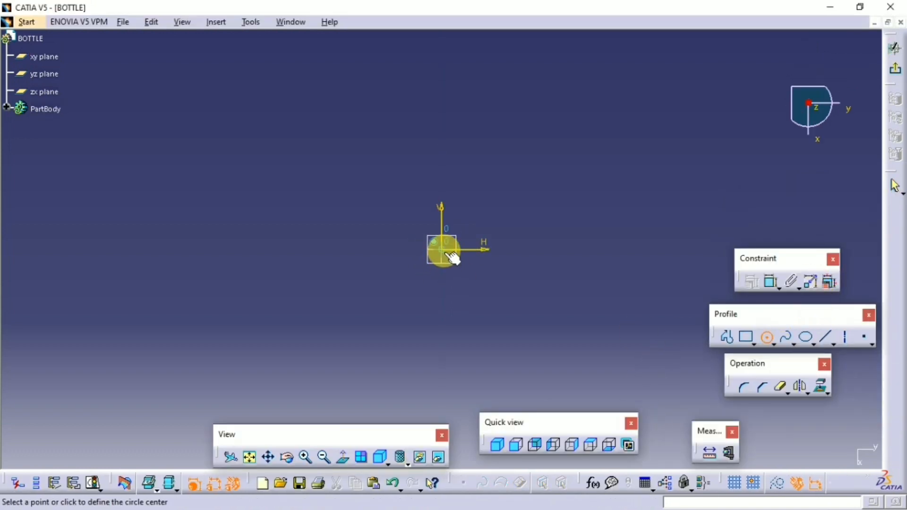
{"action": "left_click", "coordinate": [445, 252]}
{"action": "left_click", "coordinate": [443, 169]}
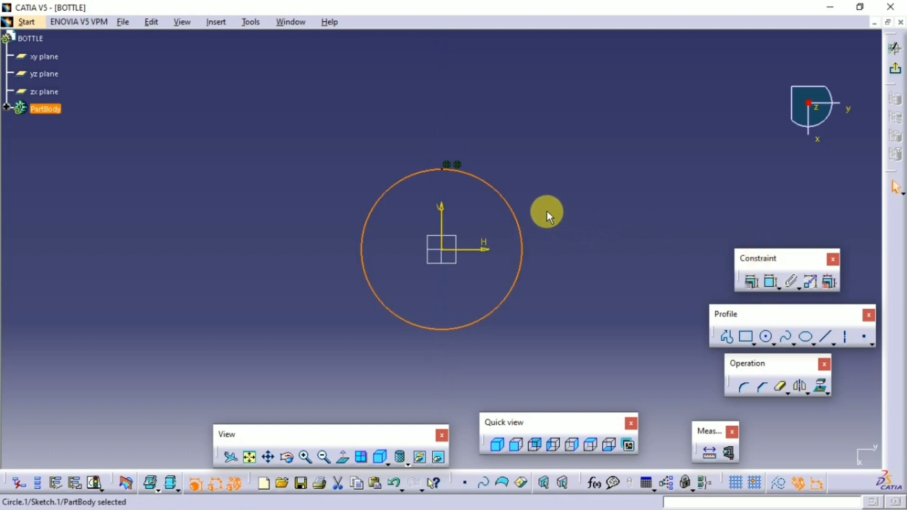
- Dimension the circle with a diameter of 80 mm and exit the sketch
{"action": "left_click", "coordinate": [769, 283]}
{"action": "left_click", "coordinate": [549, 218]}
{"action": "double_click", "coordinate": [549, 217]}
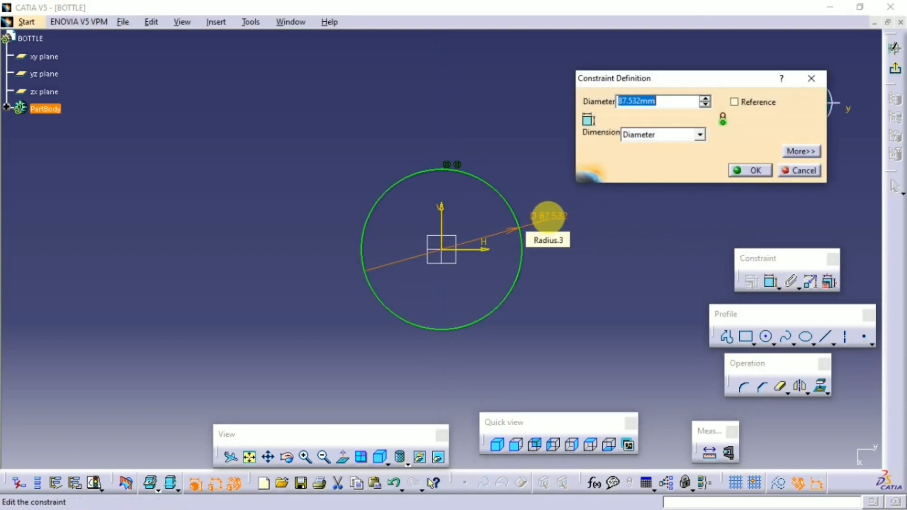
{"action": "type", "text": "0"}
{"action": "key", "text": "Return"}
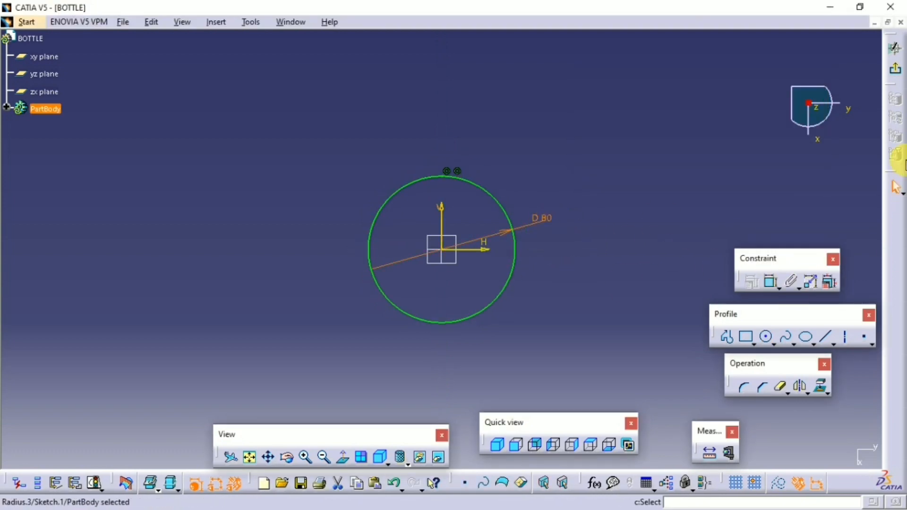
{"action": "left_click", "coordinate": [896, 69]}
- Extrude the circle sketch as a surface 100 mm along its normal
{"action": "left_click", "coordinate": [822, 218]}
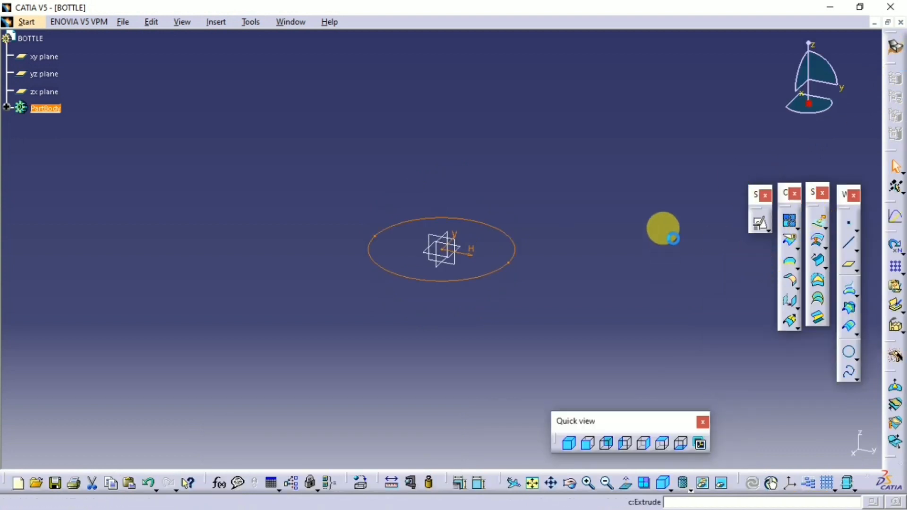
{"action": "double_click", "coordinate": [704, 174]}
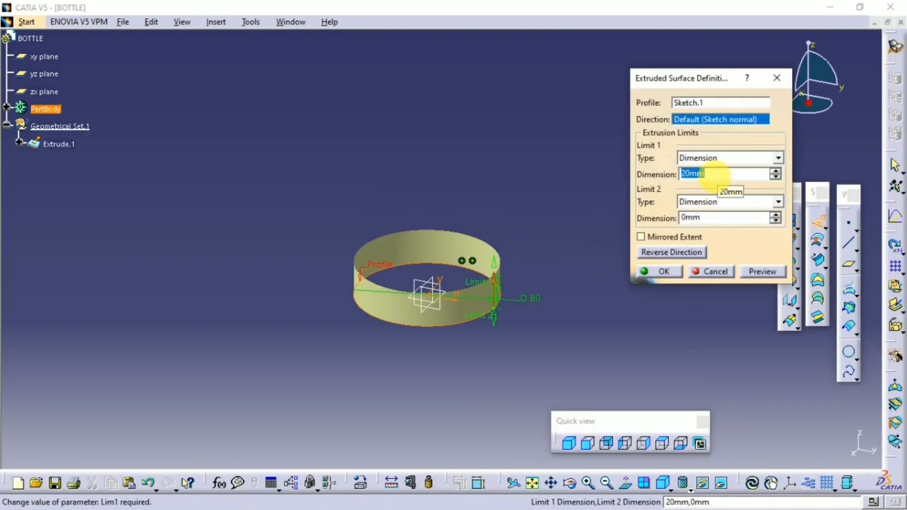
{"action": "key", "text": "Return"}
{"action": "mouse_move", "coordinate": [581, 224]}
{"action": "middle_mouse_down"}
{"action": "mouse_move", "coordinate": [588, 270]}
{"action": "mouse_move", "coordinate": [585, 242]}
{"action": "middle_mouse_up"}
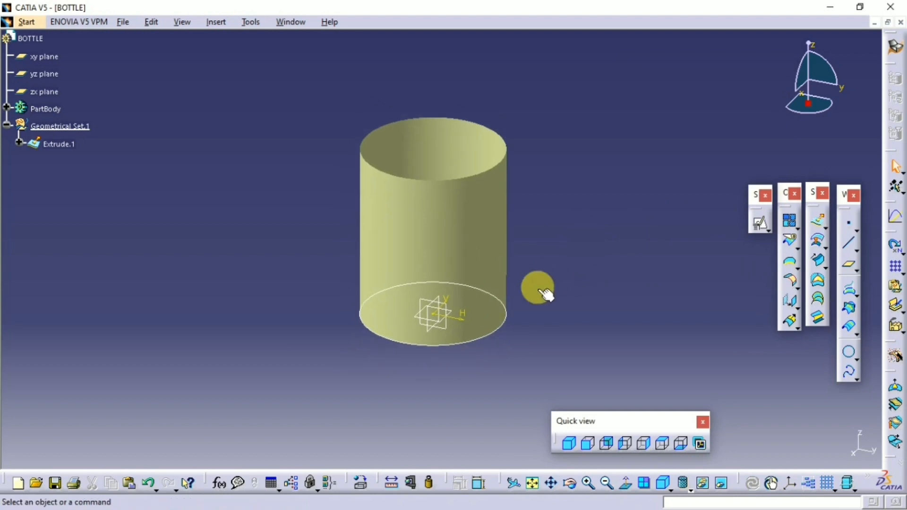
- Set the length of the extruded cylindrical surface to 150 mm
{"action": "double_click", "coordinate": [472, 237]}
{"action": "type", "text": "15"}
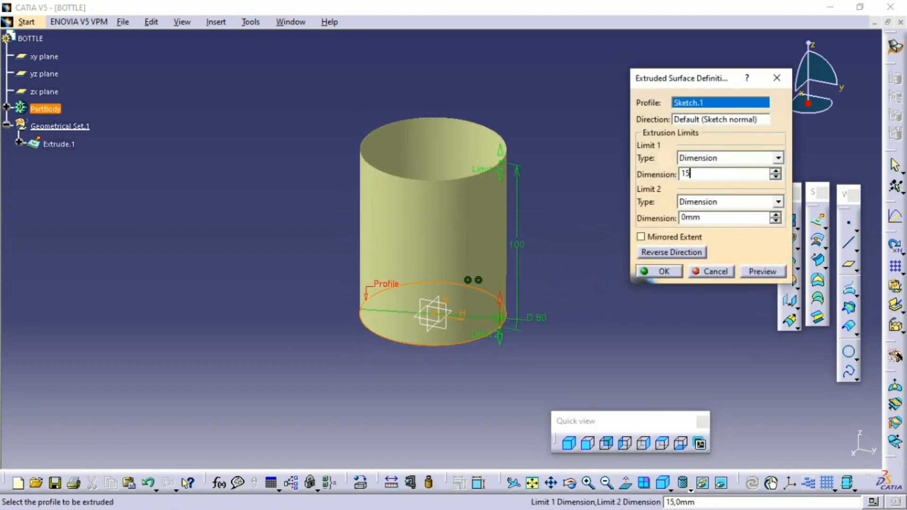
{"action": "key", "text": "Return"}
{"action": "middle_click_drag", "start_coordinate": [547, 273], "coordinate": [537, 201]}
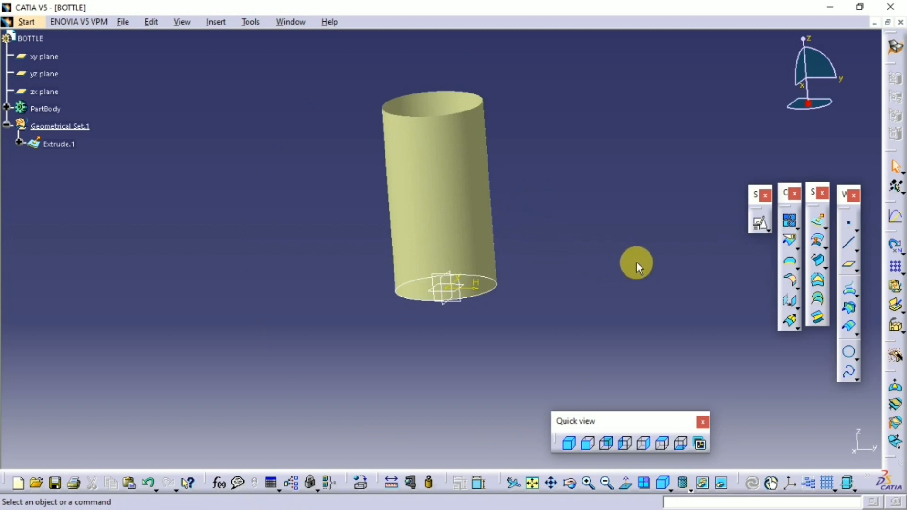
- Close the bottom of the cylinder with a fill surface bounded by the circle sketch
{"action": "left_click", "coordinate": [818, 279]}
{"action": "left_click", "coordinate": [422, 310]}
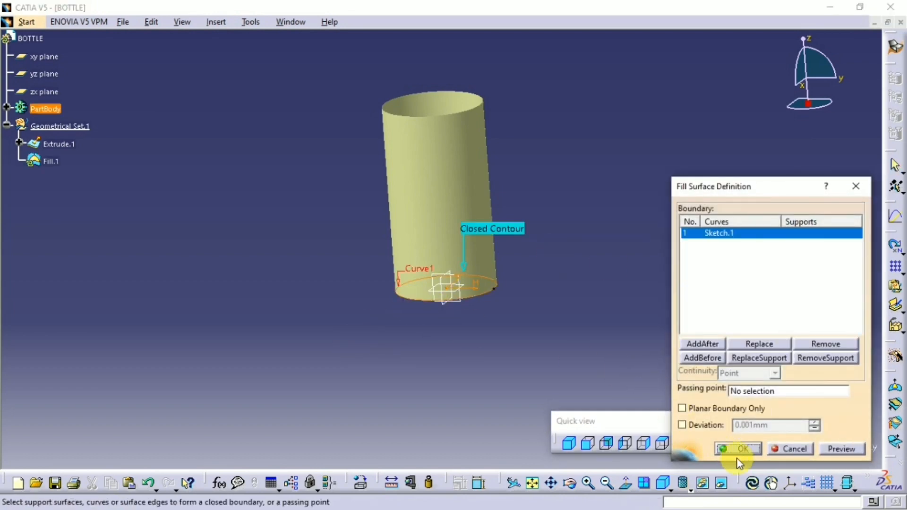
{"action": "left_click", "coordinate": [739, 449]}
- Join the bottom fill surface with the extruded cylinder and hide the circle sketch
{"action": "middle_click_drag", "start_coordinate": [497, 321], "coordinate": [431, 258]}
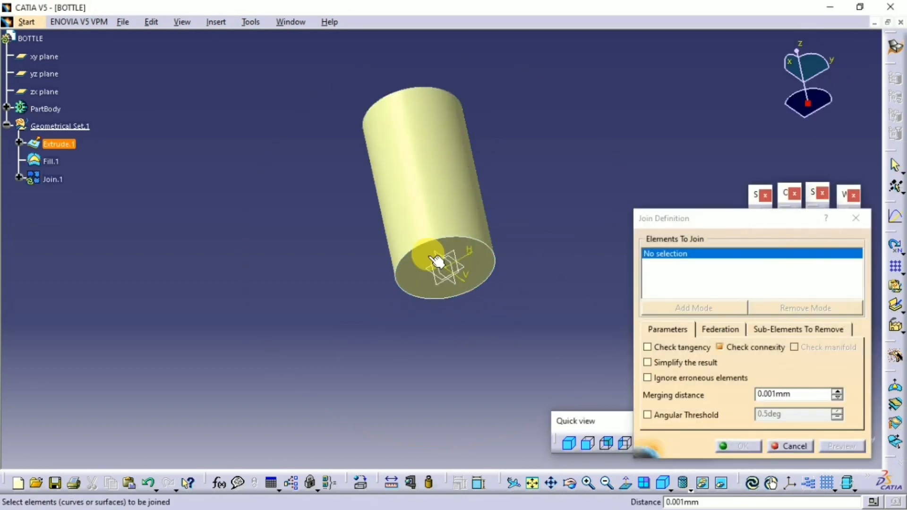
{"action": "left_click", "coordinate": [407, 287]}
{"action": "left_click", "coordinate": [416, 204]}
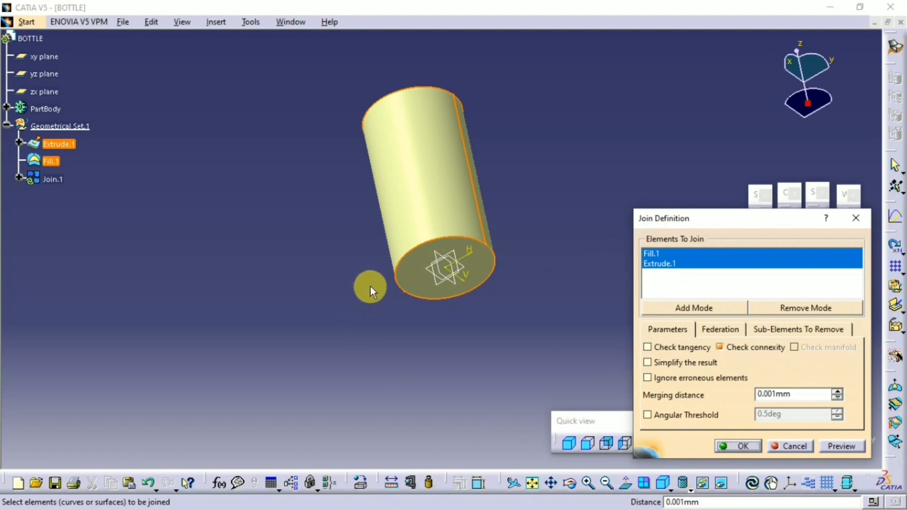
{"action": "left_click", "coordinate": [730, 446]}
{"action": "right_click", "coordinate": [405, 294]}
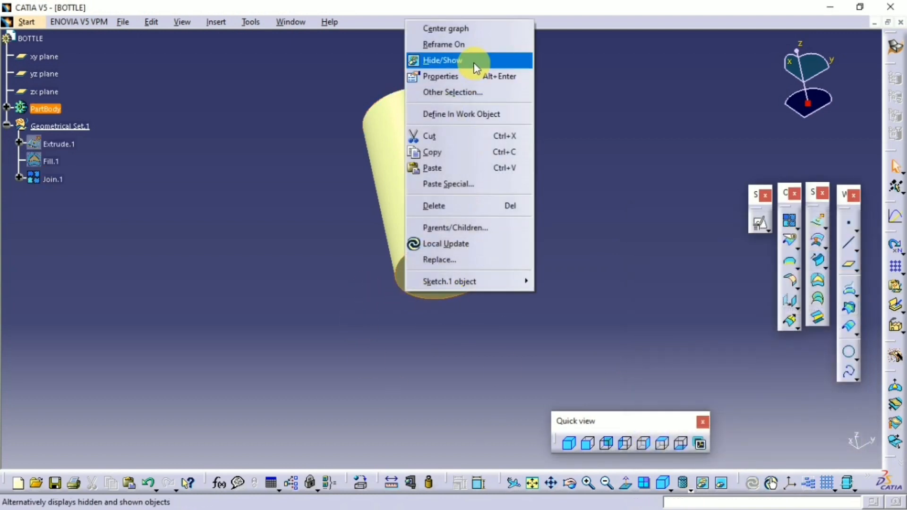
{"action": "left_click", "coordinate": [457, 61]}
- Apply a 5 mm edge fillet to the bottom edge of the joined cylinder
{"action": "middle_click_drag", "start_coordinate": [586, 240], "coordinate": [664, 303]}
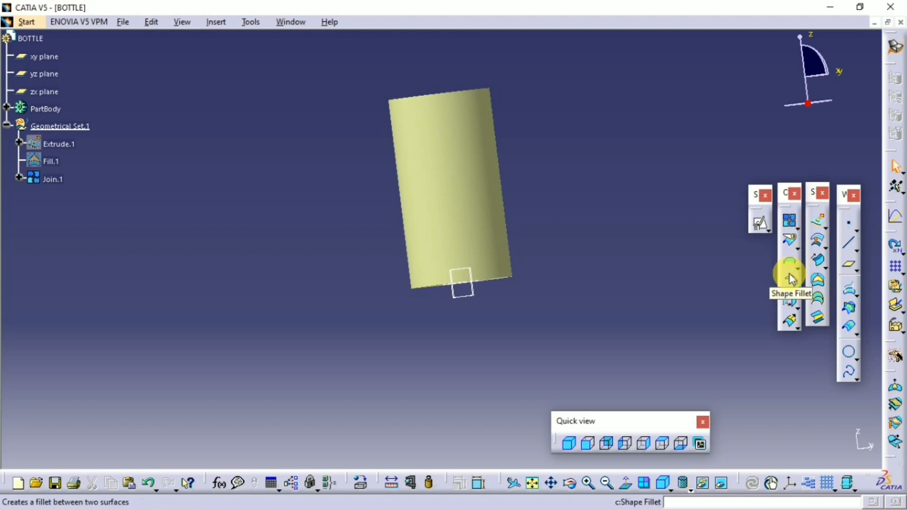
{"action": "left_click", "coordinate": [799, 285]}
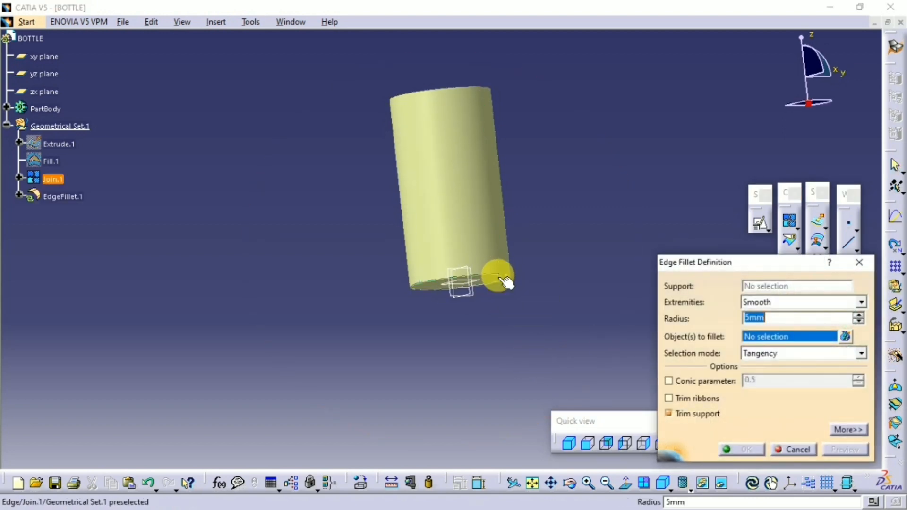
{"action": "left_click", "coordinate": [494, 278]}
{"action": "left_click", "coordinate": [845, 450]}
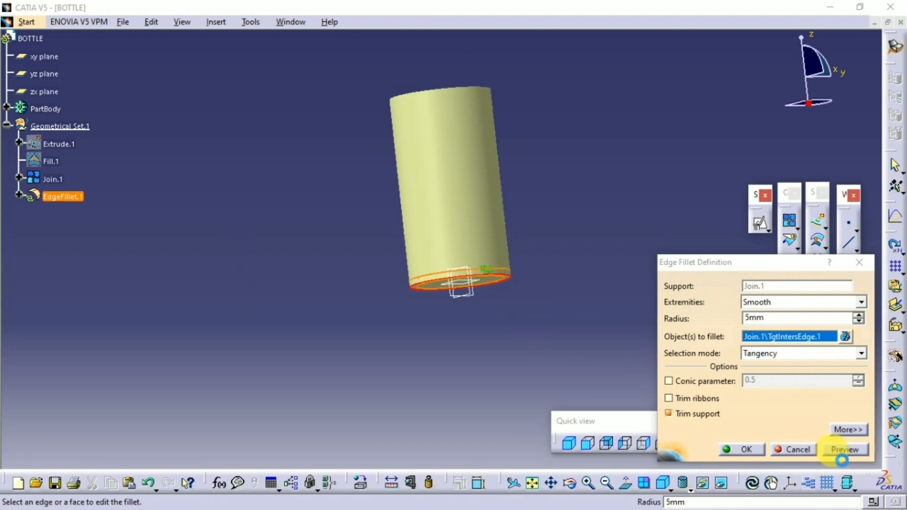
{"action": "left_click", "coordinate": [743, 449]}
- Create a positioned sketch on the xy plane and draw a three-point spline from the horizontal axis to just outside the cylinder wall
{"action": "middle_click_drag", "start_coordinate": [518, 318], "coordinate": [489, 337]}
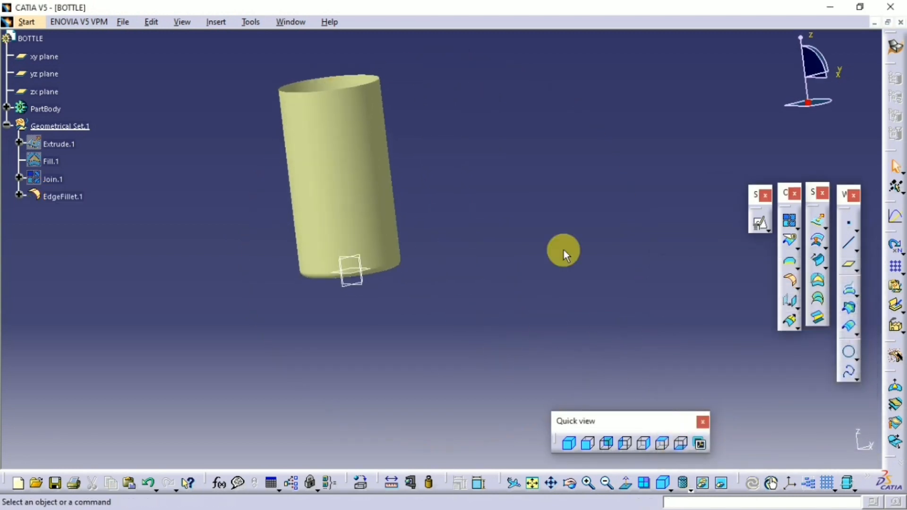
{"action": "middle_click_drag", "start_coordinate": [565, 253], "coordinate": [688, 353]}
{"action": "middle_click_drag", "start_coordinate": [518, 302], "coordinate": [487, 342]}
{"action": "middle_click_drag", "start_coordinate": [478, 286], "coordinate": [470, 197]}
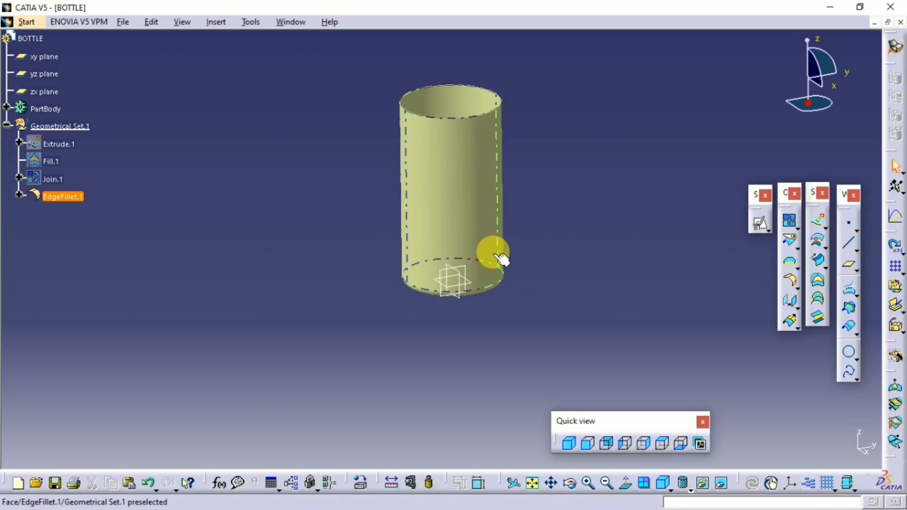
{"action": "left_click", "coordinate": [473, 281]}
{"action": "left_click", "coordinate": [761, 226]}
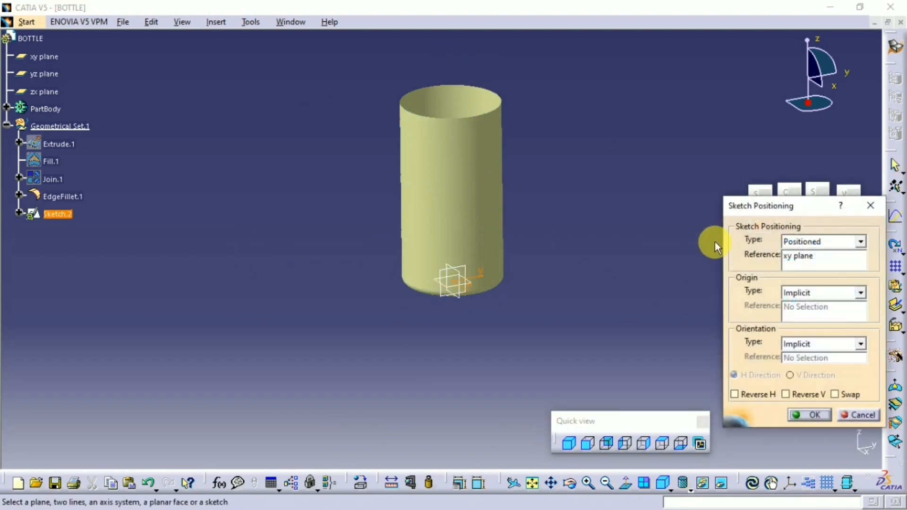
{"action": "left_click", "coordinate": [804, 415]}
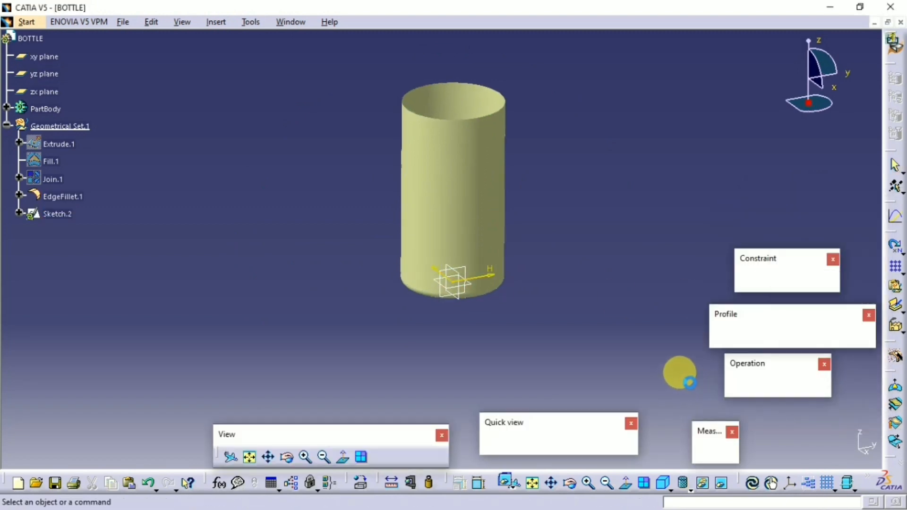
{"action": "mouse_move", "coordinate": [559, 324]}
{"action": "middle_mouse_down"}
{"action": "mouse_move", "coordinate": [580, 203]}
{"action": "mouse_move", "coordinate": [567, 210]}
{"action": "middle_mouse_up"}
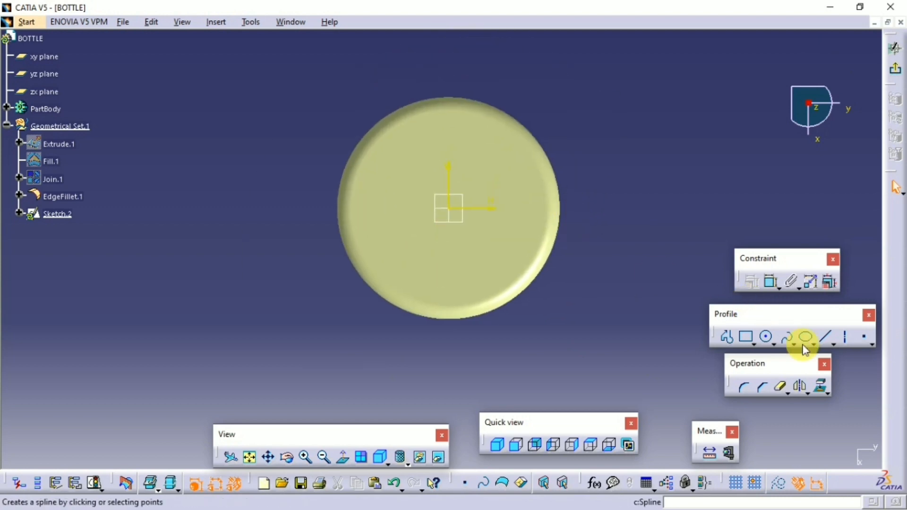
{"action": "left_click", "coordinate": [788, 338]}
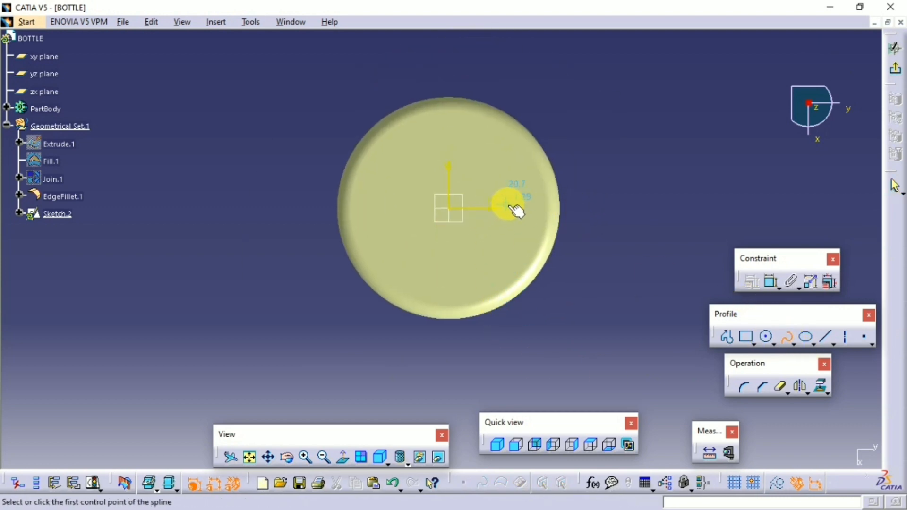
{"action": "left_click", "coordinate": [515, 209]}
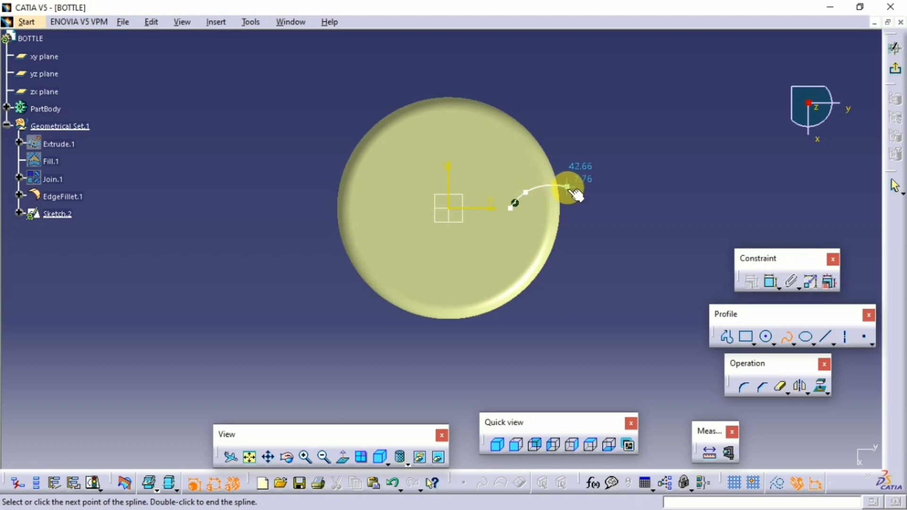
{"action": "left_click", "coordinate": [785, 336]}
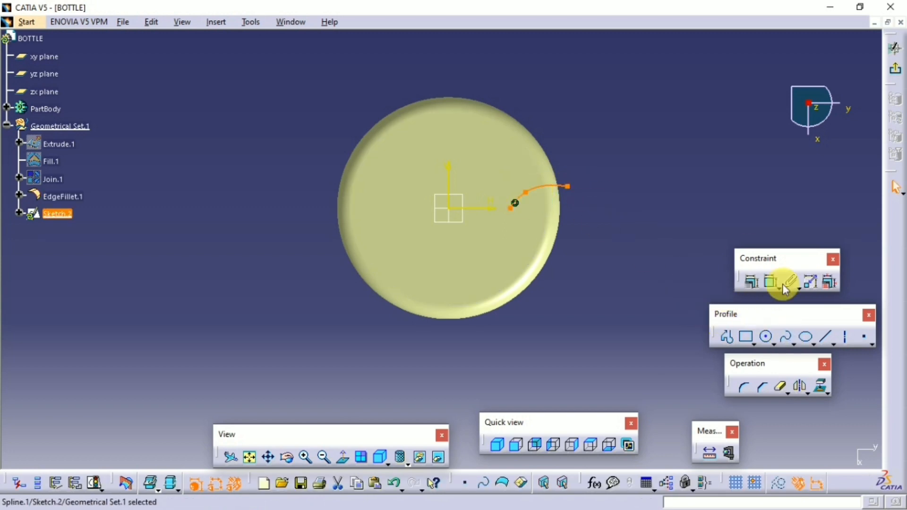
- Mirror the spline about the horizontal axis and exit the sketch
{"action": "left_click", "coordinate": [800, 384]}
{"action": "left_click", "coordinate": [474, 208]}
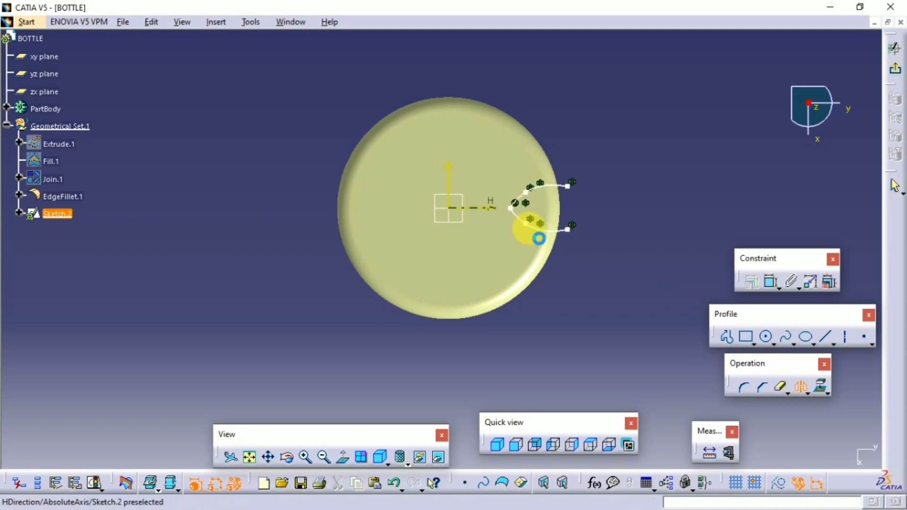
{"action": "left_click", "coordinate": [894, 74]}
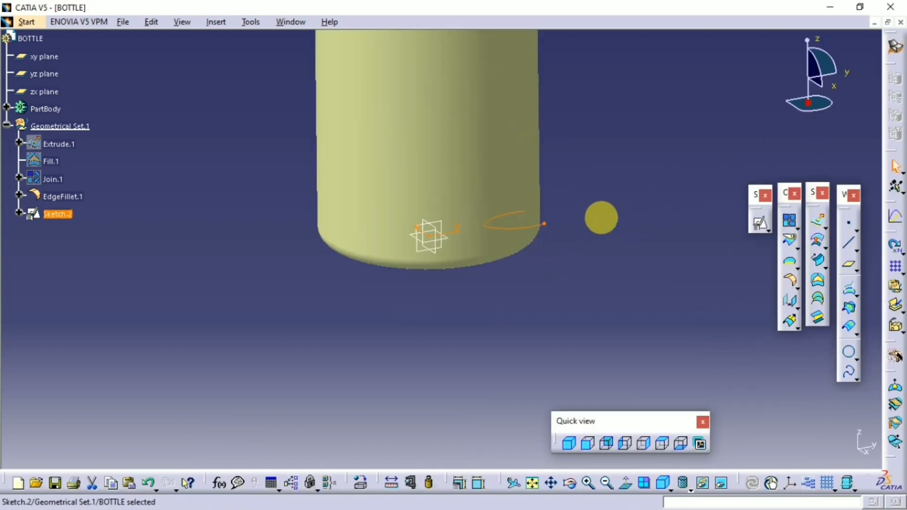
- Create a sketch on the yz plane and draw a three-point spline rising from near the base to just outside the cylinder wall
{"action": "middle_click_drag", "start_coordinate": [515, 254], "coordinate": [442, 266]}
{"action": "left_click", "coordinate": [719, 282]}
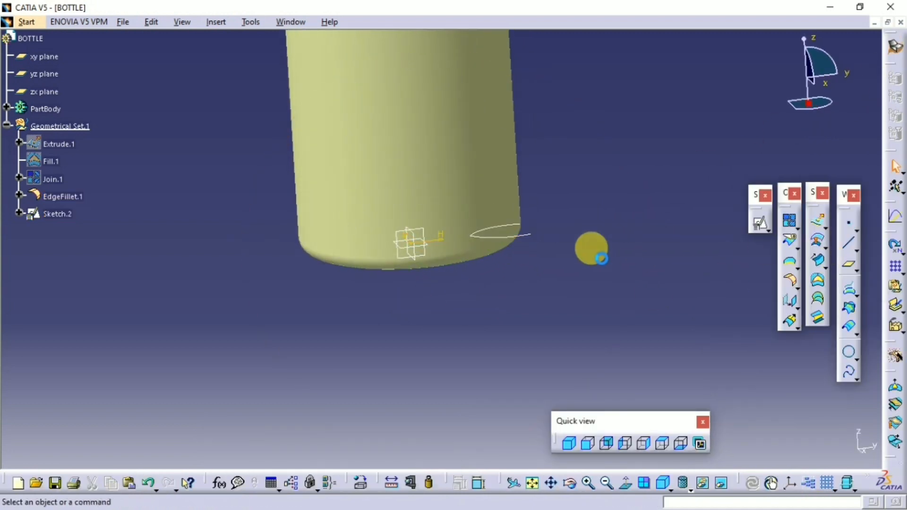
{"action": "middle_click_drag", "start_coordinate": [591, 249], "coordinate": [566, 312]}
{"action": "middle_click_drag", "start_coordinate": [550, 280], "coordinate": [528, 297]}
{"action": "middle_click_drag", "start_coordinate": [527, 297], "coordinate": [583, 243]}
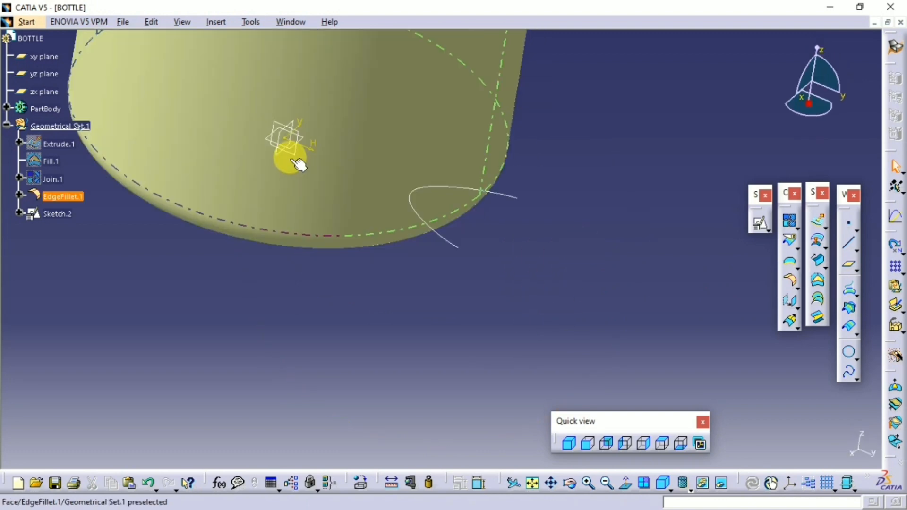
{"action": "left_click", "coordinate": [294, 156]}
{"action": "left_click", "coordinate": [769, 231]}
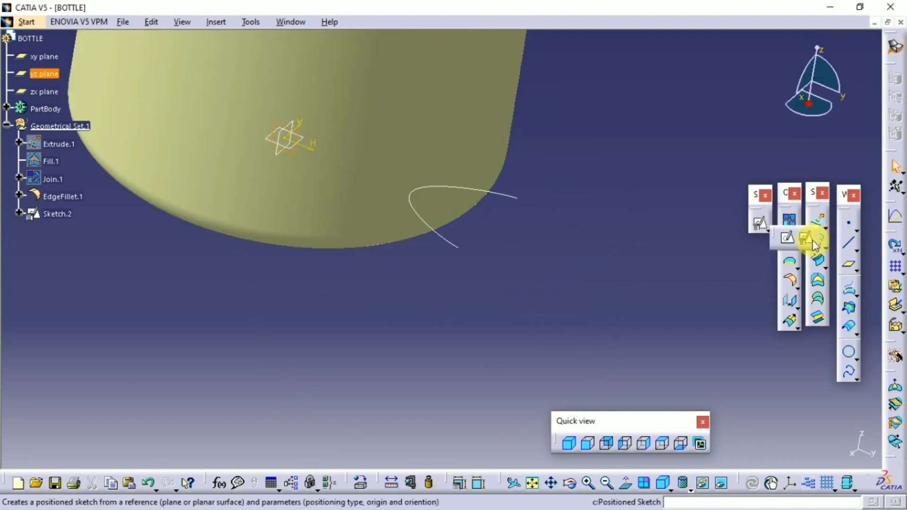
{"action": "left_click", "coordinate": [788, 240]}
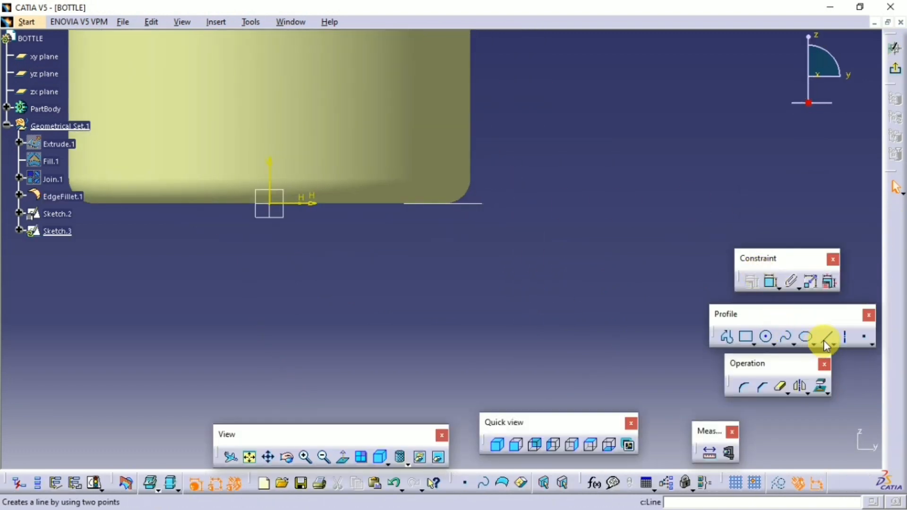
{"action": "left_click", "coordinate": [789, 341]}
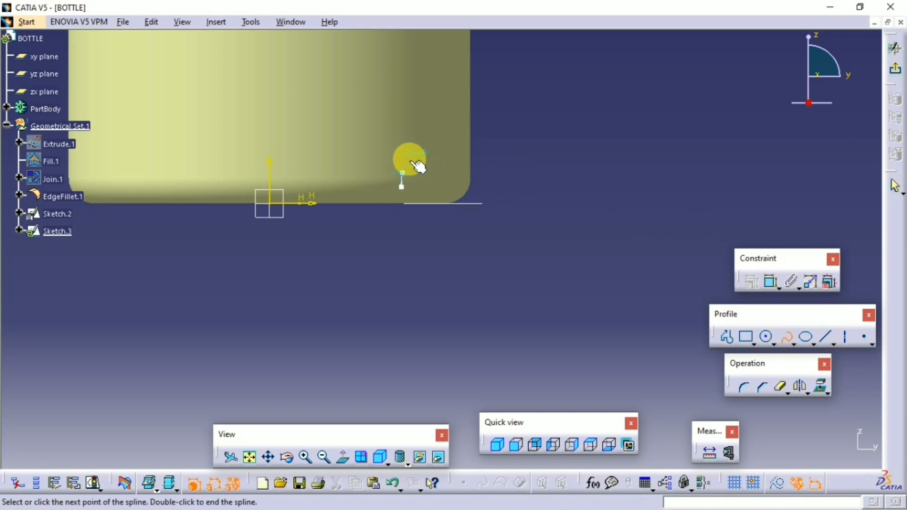
{"action": "left_click", "coordinate": [478, 101]}
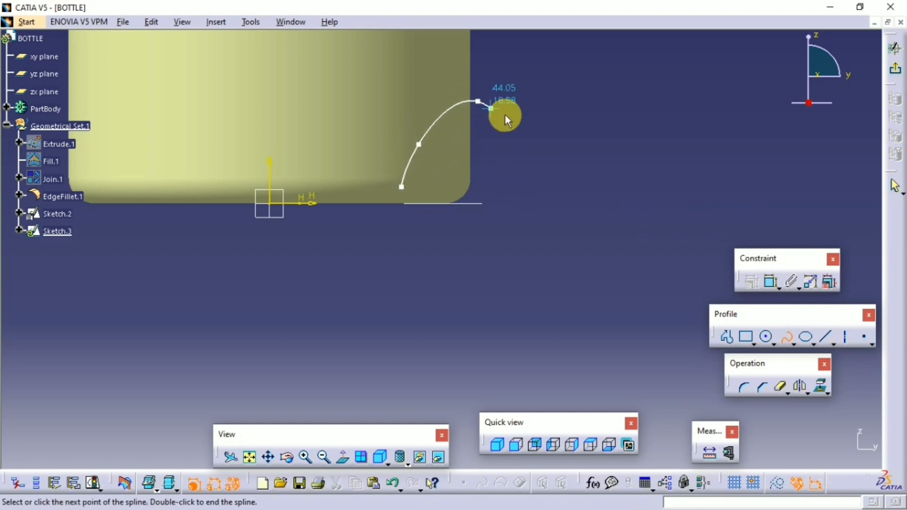
{"action": "left_click", "coordinate": [789, 336]}
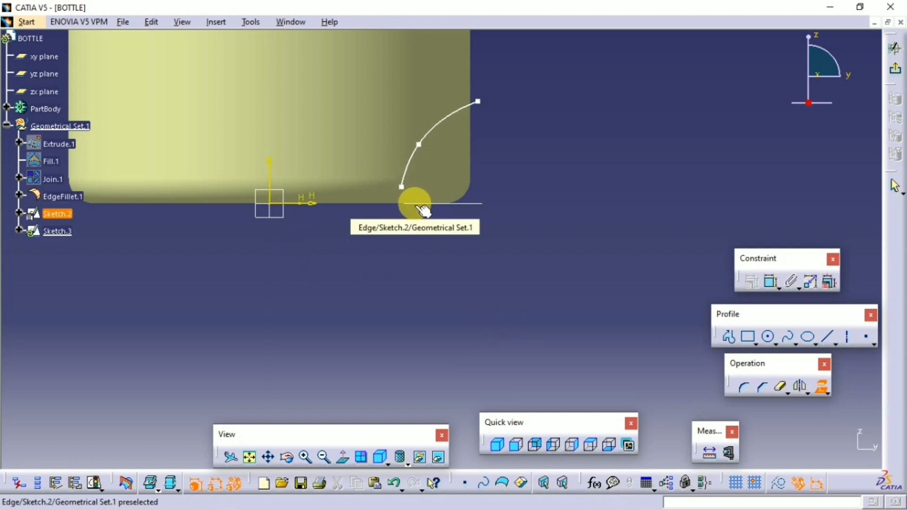
- Project the base spline as construction geometry, make the new spline's lower endpoint coincident with its inner end, and exit the sketch
{"action": "left_click", "coordinate": [474, 204]}
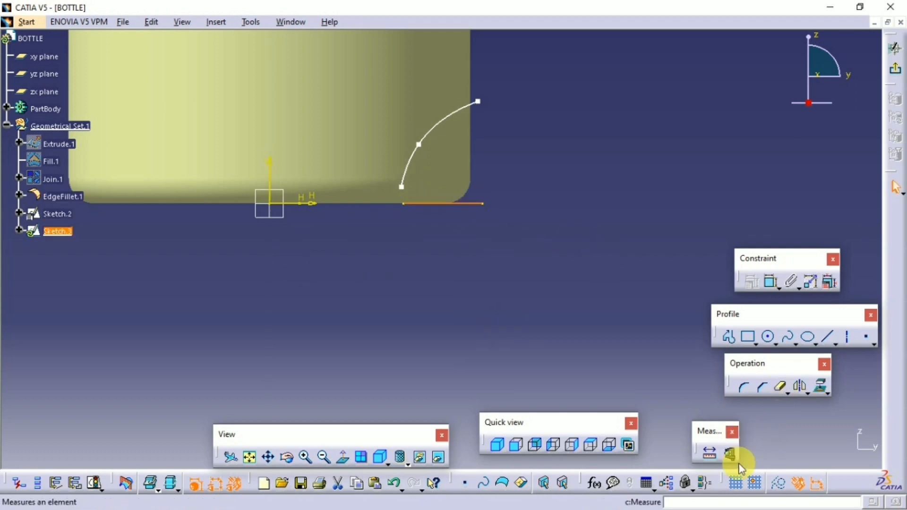
{"action": "left_click", "coordinate": [780, 446]}
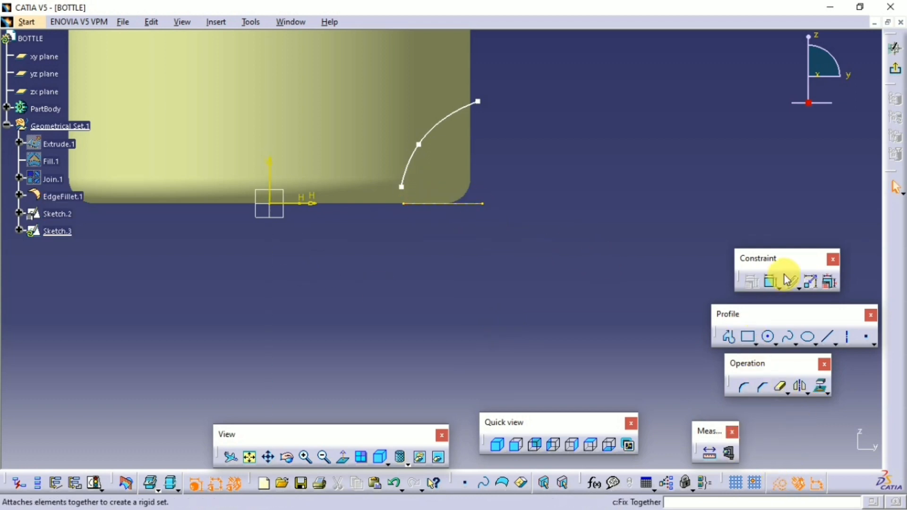
{"action": "left_click", "coordinate": [772, 283]}
{"action": "left_click", "coordinate": [409, 212]}
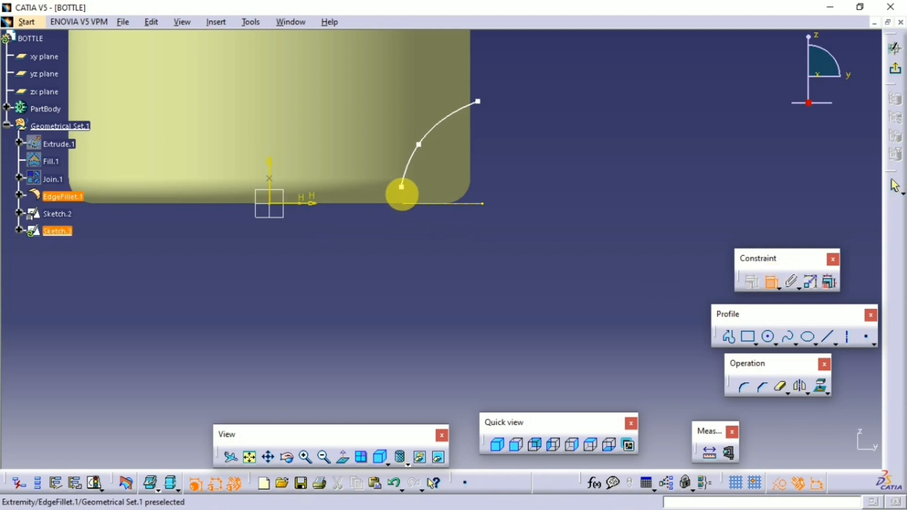
{"action": "left_click", "coordinate": [401, 189]}
{"action": "right_click", "coordinate": [523, 126]}
{"action": "left_click", "coordinate": [565, 217]}
{"action": "middle_click_drag", "start_coordinate": [504, 202], "coordinate": [594, 226]}
{"action": "left_click", "coordinate": [897, 75]}
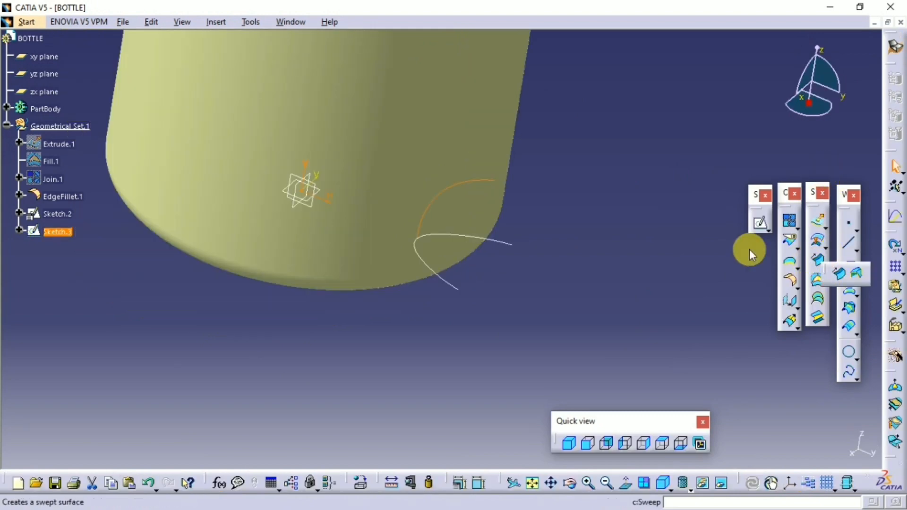
{"action": "left_click", "coordinate": [733, 92]}
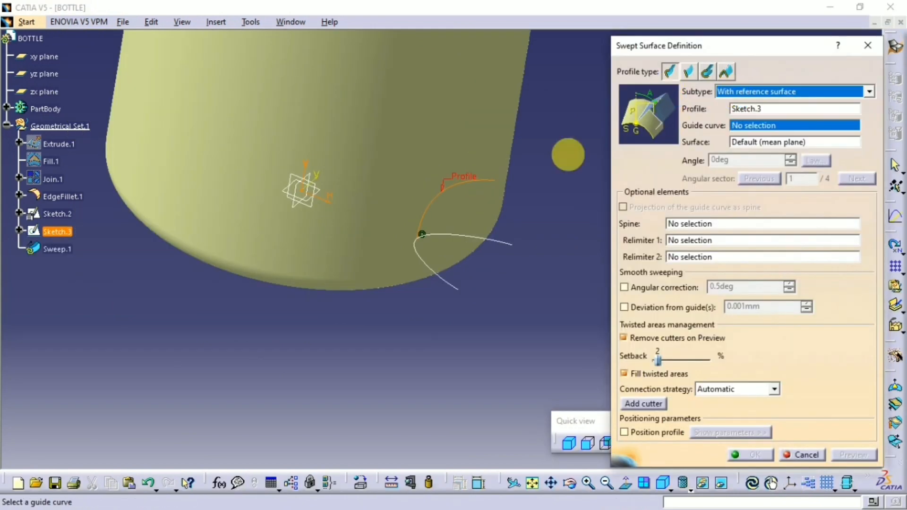
{"action": "left_click", "coordinate": [505, 251]}
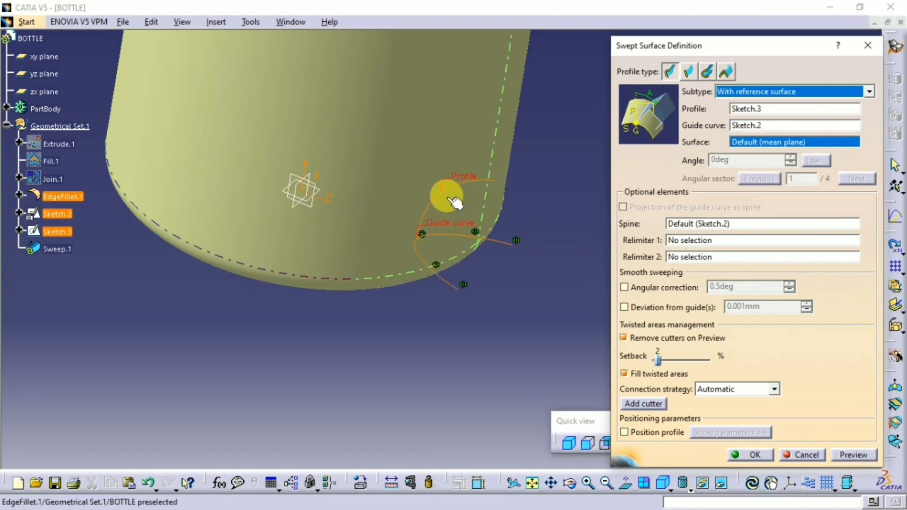
{"action": "left_click", "coordinate": [593, 199]}
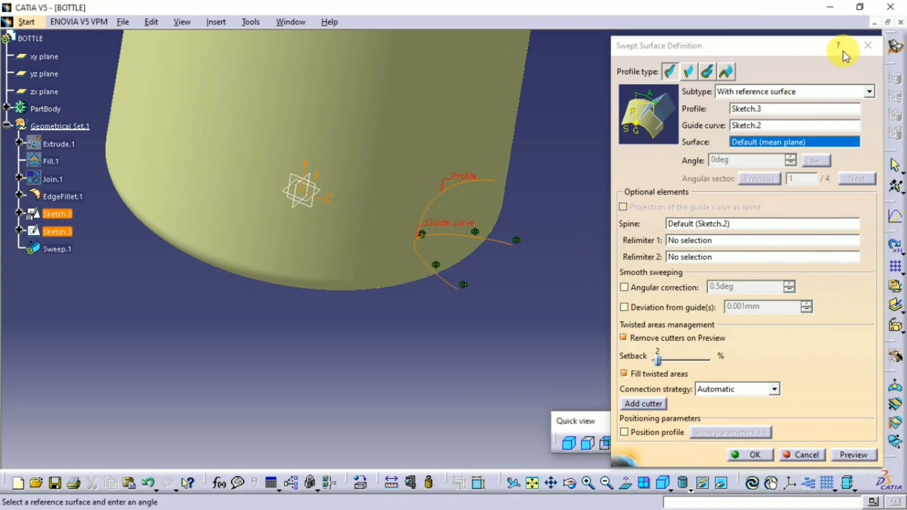
{"action": "left_click", "coordinate": [868, 46]}
- Create a swept surface with the mirrored base spline (Sketch.2) as profile and the upright spline (Sketch.3) as guide curve
{"action": "left_click", "coordinate": [819, 259]}
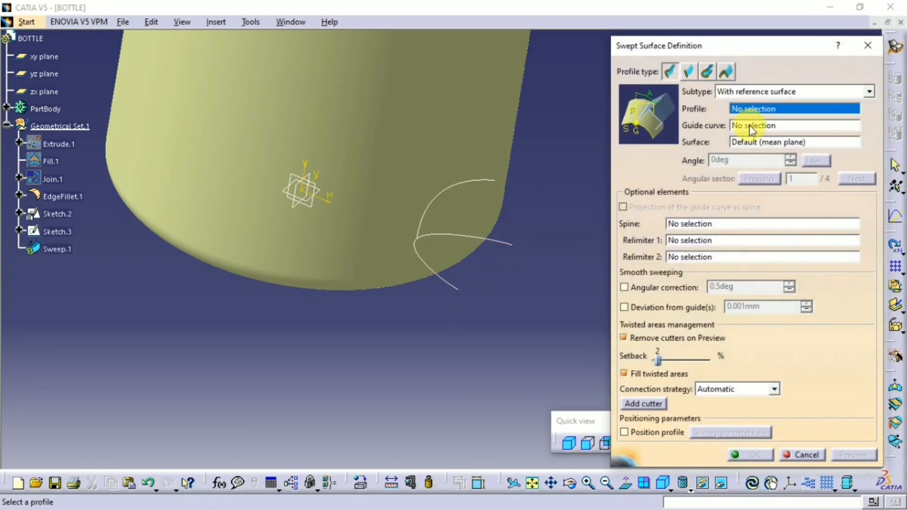
{"action": "left_click", "coordinate": [451, 208]}
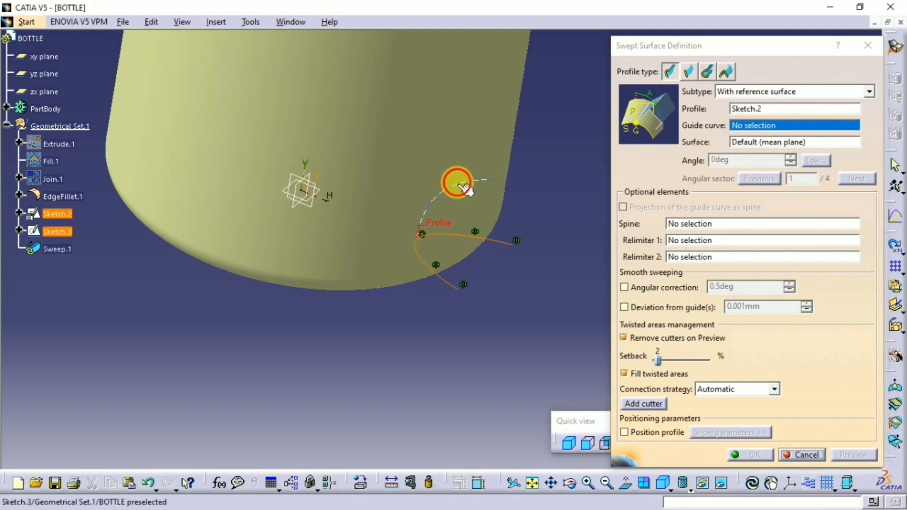
{"action": "left_click", "coordinate": [455, 188]}
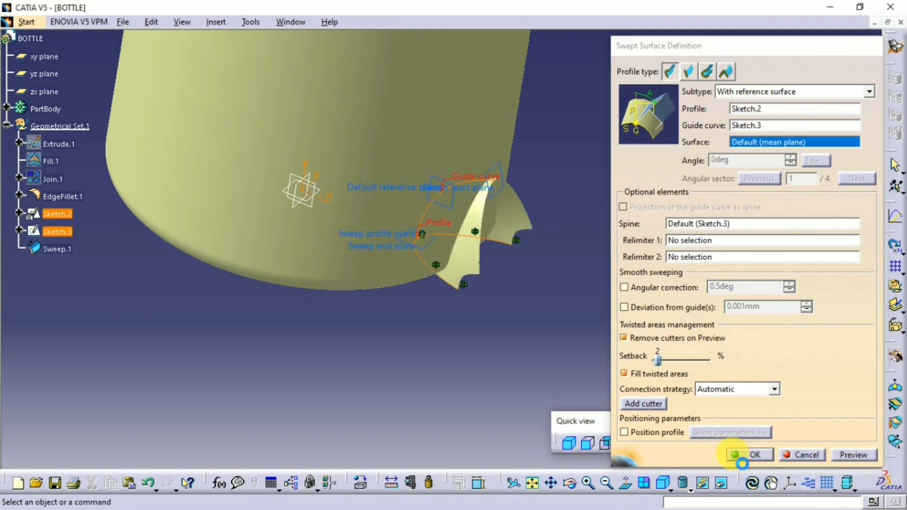
{"action": "left_click", "coordinate": [744, 455]}
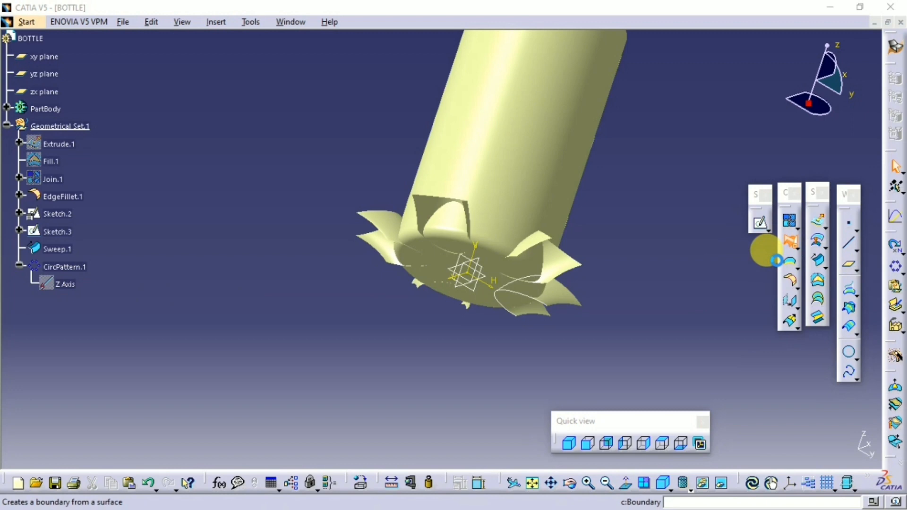
- Trim the circular pattern of swept surfaces with the filleted cylinder (EdgeFillet.1), cutting the patterned recesses into the base
{"action": "left_click", "coordinate": [791, 242]}
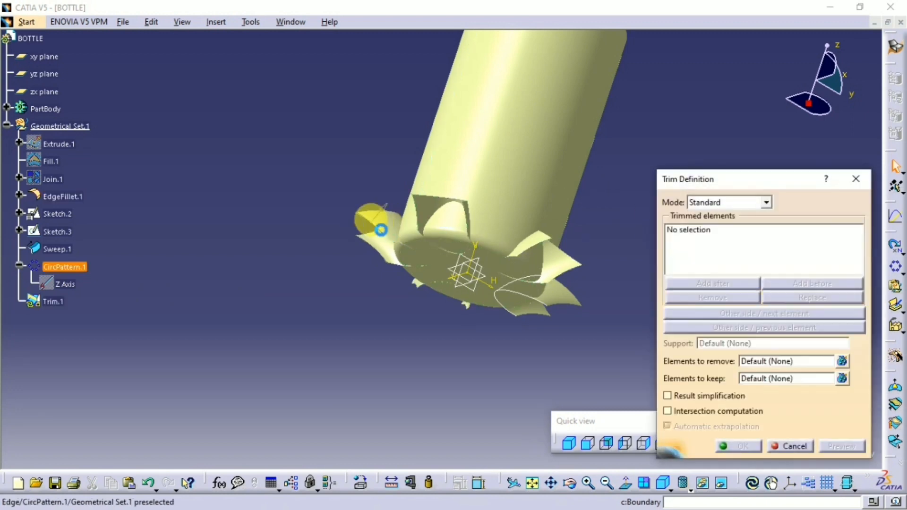
{"action": "left_click", "coordinate": [399, 236]}
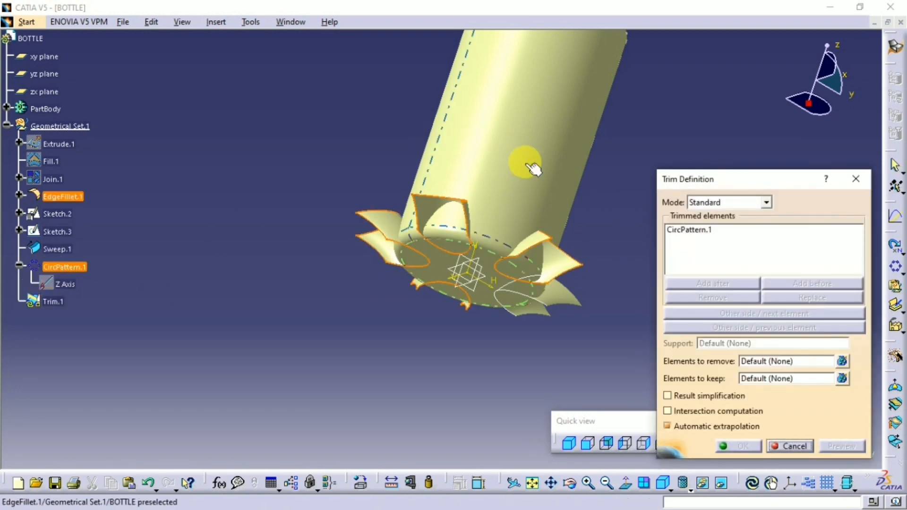
{"action": "left_click", "coordinate": [481, 170]}
{"action": "middle_click_drag", "start_coordinate": [341, 182], "coordinate": [374, 227]}
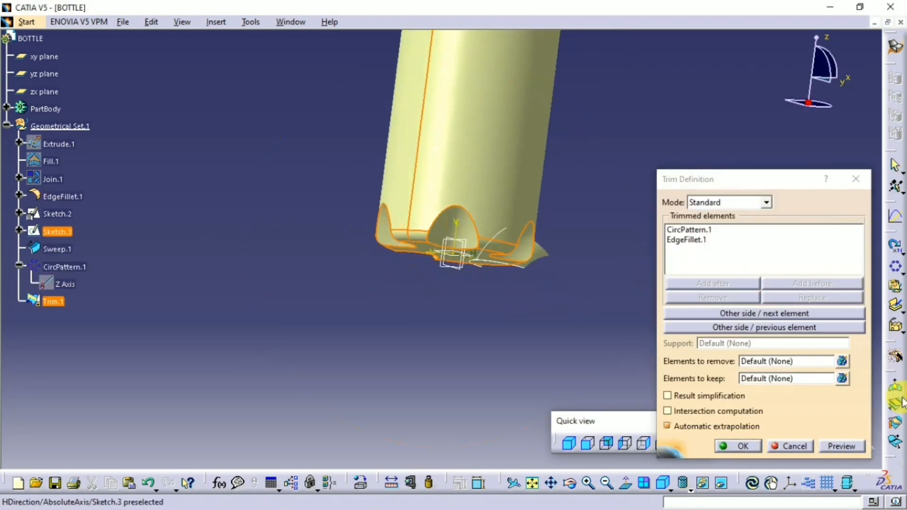
{"action": "left_click", "coordinate": [729, 447]}
{"action": "left_click", "coordinate": [734, 445]}
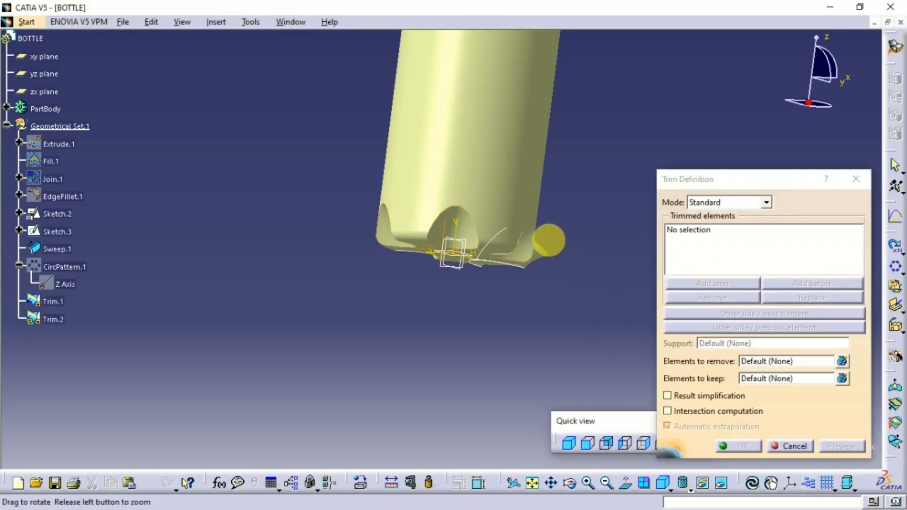
- Trim the original sweep with the trimmed body (Trim.1), switching the kept side so the outward-projecting part is removed
{"action": "middle_click_drag", "start_coordinate": [548, 240], "coordinate": [645, 270]}
{"action": "left_click", "coordinate": [575, 249]}
{"action": "left_click", "coordinate": [493, 183]}
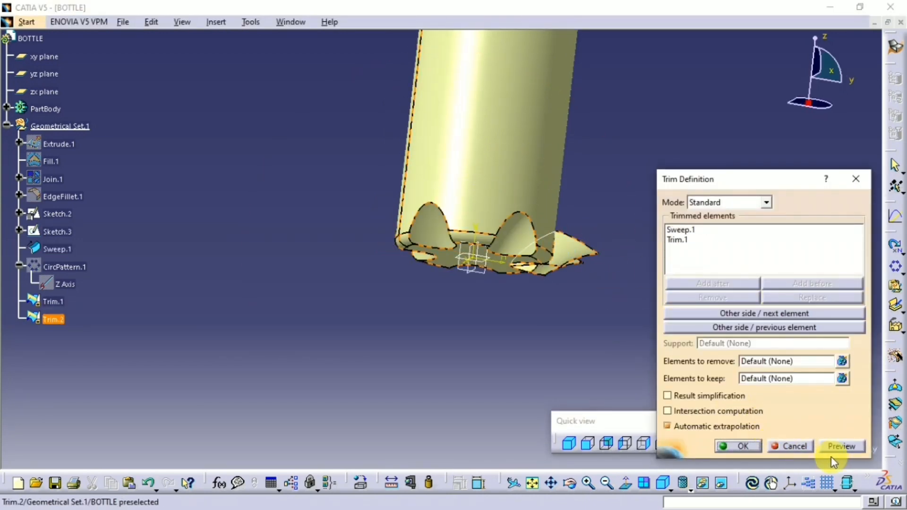
{"action": "left_click", "coordinate": [745, 314]}
{"action": "left_click", "coordinate": [841, 446]}
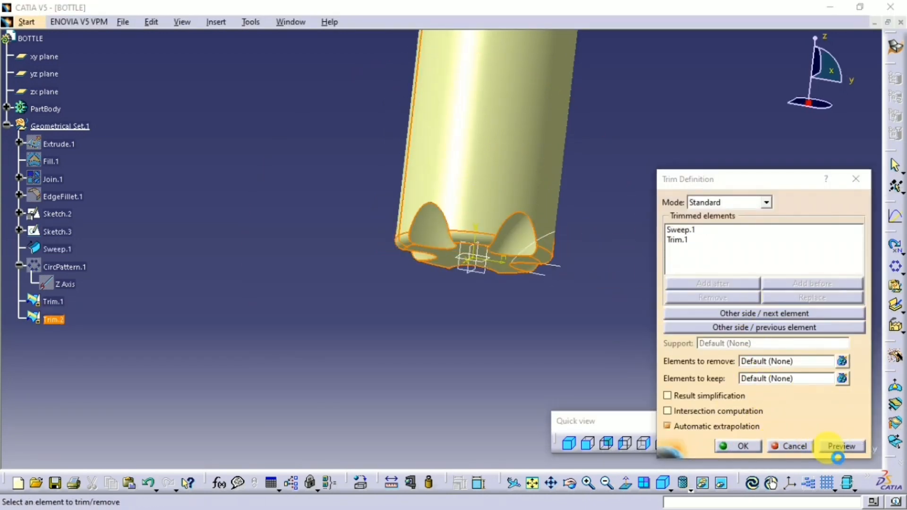
{"action": "left_click", "coordinate": [738, 446]}
{"action": "middle_click_drag", "start_coordinate": [419, 136], "coordinate": [576, 272]}
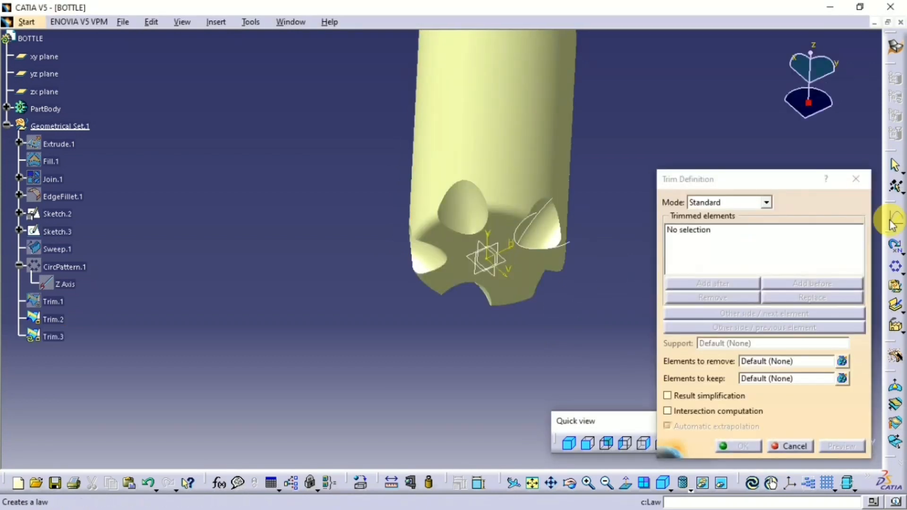
{"action": "left_click", "coordinate": [859, 185]}
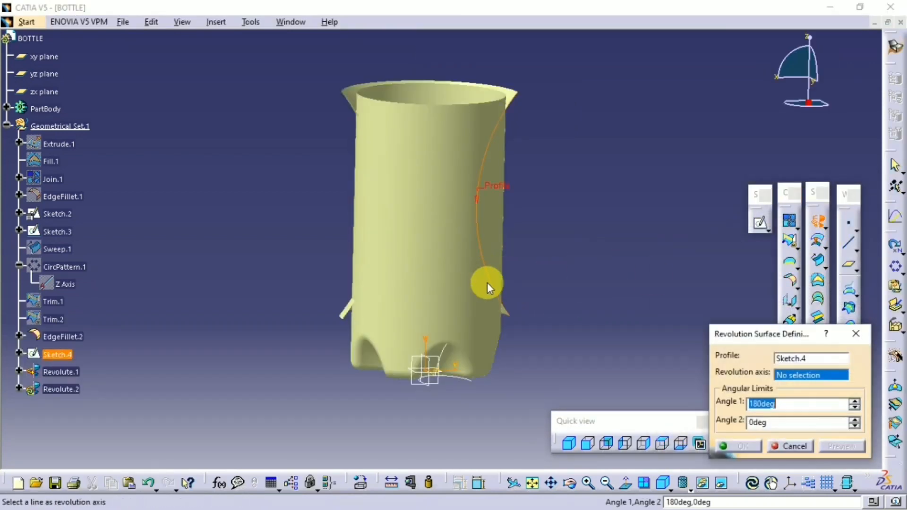
- Revolve the Sketch.4 curve 360 degrees about the Z axis to form the bottle's concave waist surface
{"action": "middle_click_drag", "start_coordinate": [486, 284], "coordinate": [565, 305]}
{"action": "double_click", "coordinate": [792, 412]}
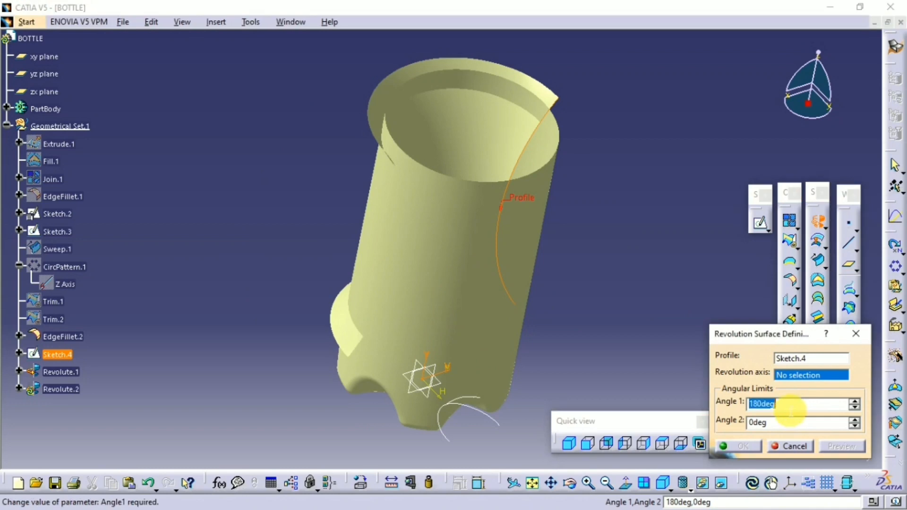
{"action": "key", "text": "Return"}
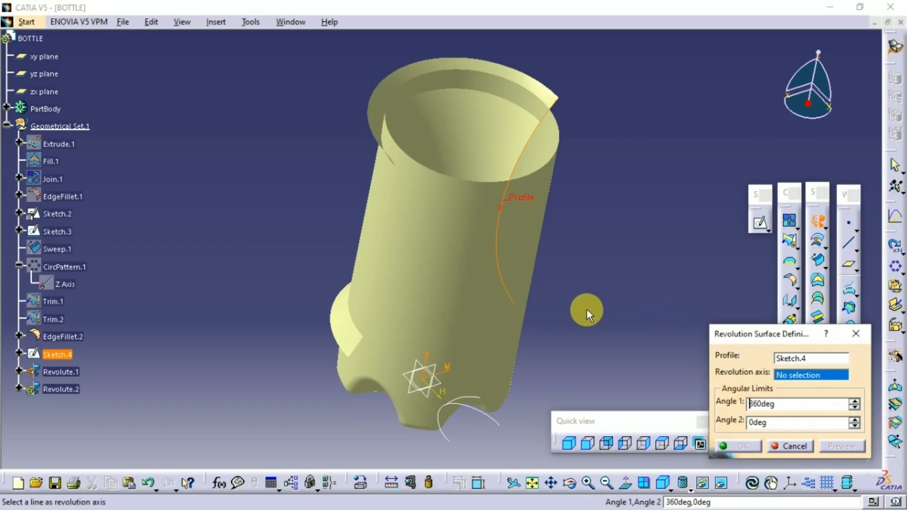
{"action": "middle_click_drag", "start_coordinate": [588, 314], "coordinate": [508, 332]}
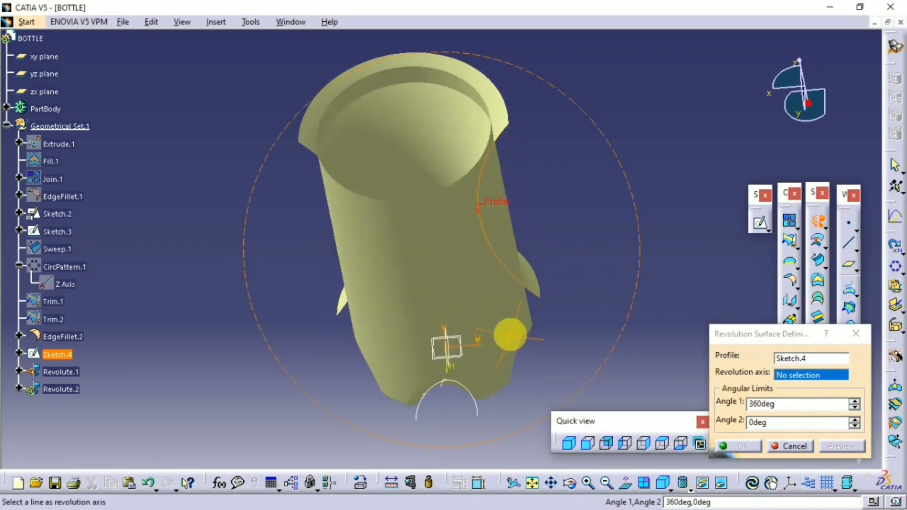
{"action": "right_click", "coordinate": [810, 377]}
{"action": "left_click", "coordinate": [796, 431]}
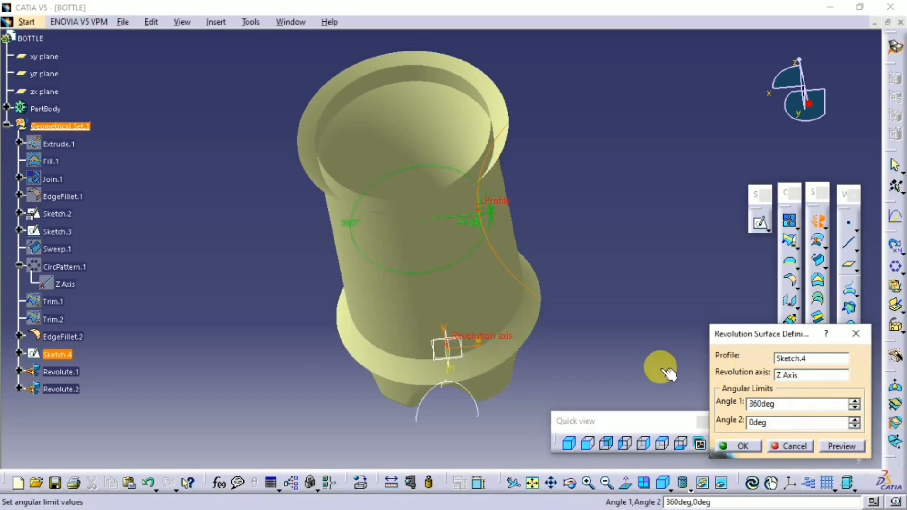
{"action": "left_click", "coordinate": [735, 448]}
{"action": "middle_click_drag", "start_coordinate": [443, 208], "coordinate": [531, 130]}
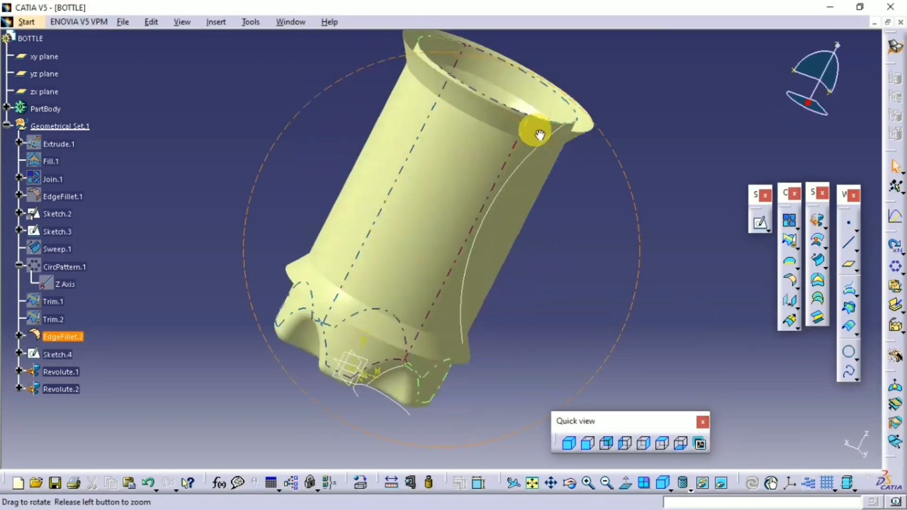
{"action": "left_click", "coordinate": [799, 251]}
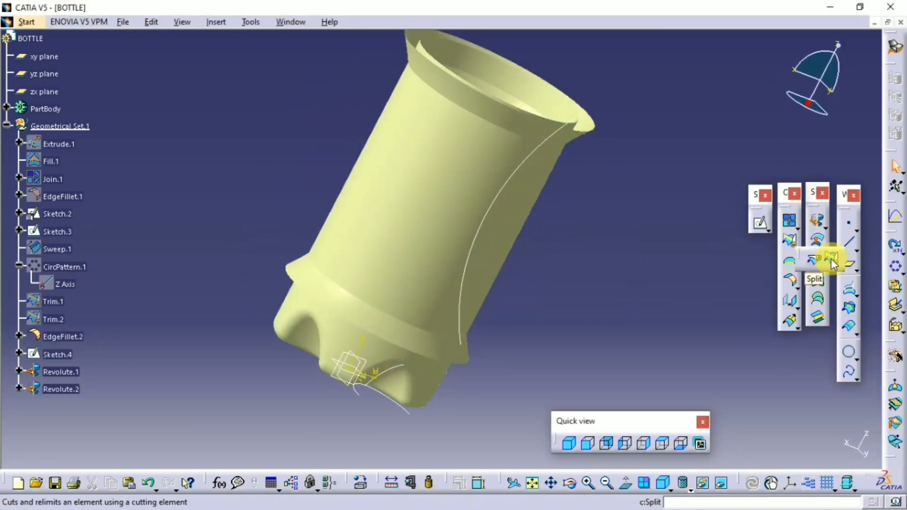
{"action": "left_click", "coordinate": [381, 330]}
{"action": "left_click", "coordinate": [395, 265]}
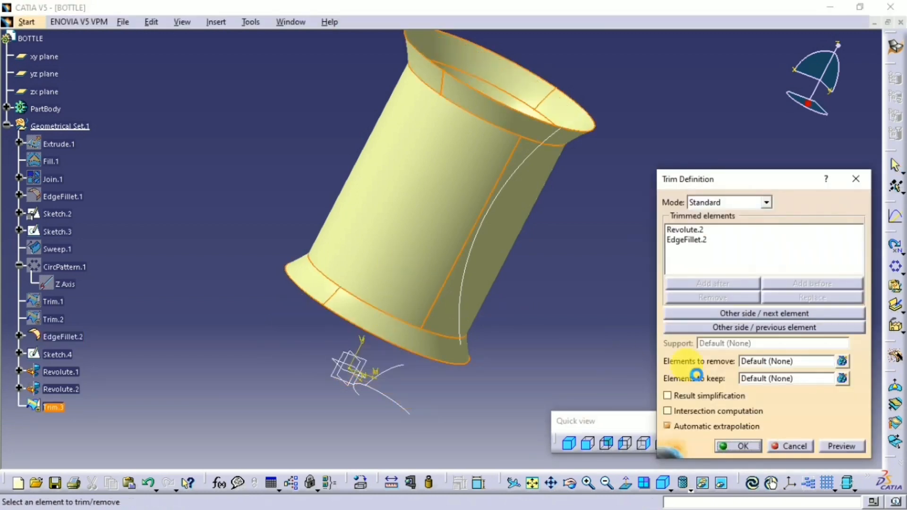
{"action": "middle_click_drag", "start_coordinate": [534, 309], "coordinate": [586, 326]}
{"action": "left_click", "coordinate": [735, 327]}
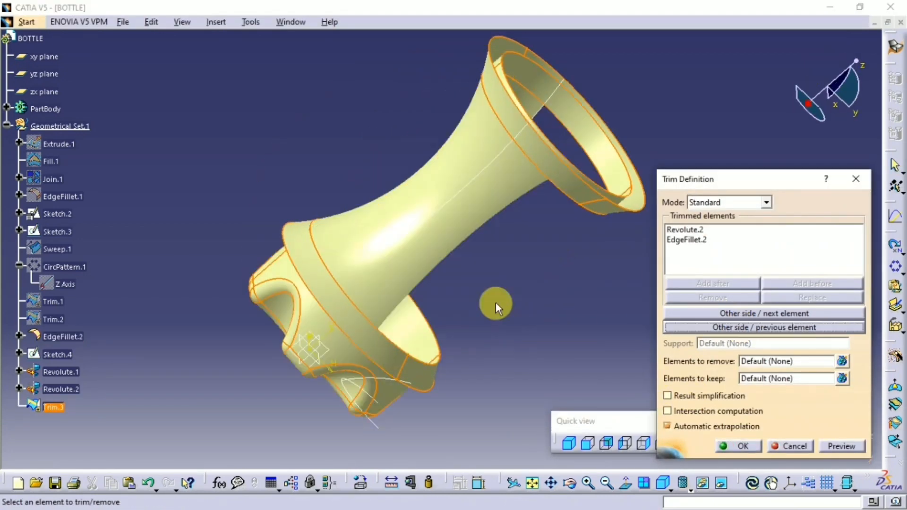
{"action": "left_click", "coordinate": [735, 315]}
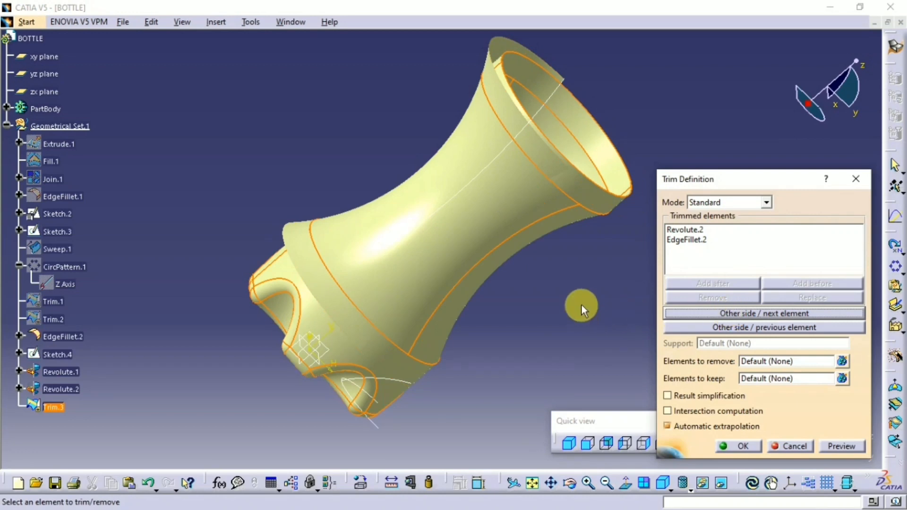
{"action": "middle_click_drag", "start_coordinate": [582, 309], "coordinate": [472, 263]}
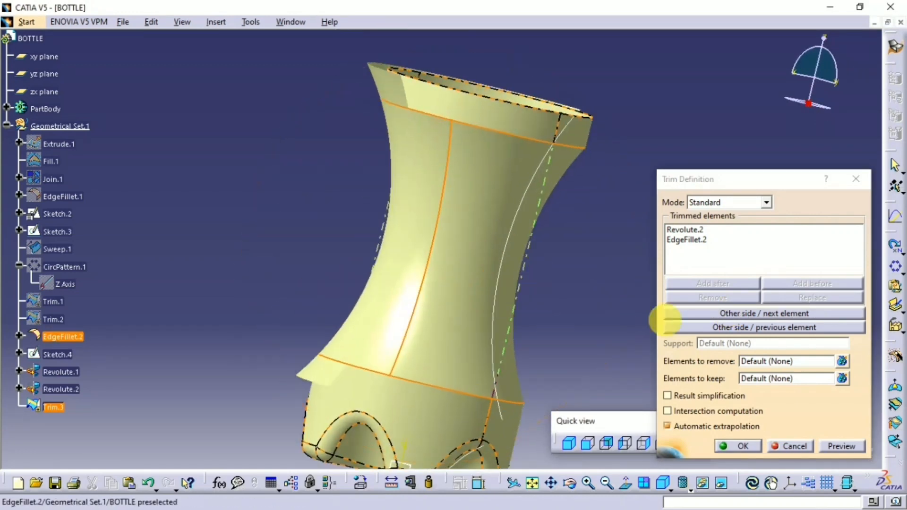
{"action": "left_click", "coordinate": [761, 314]}
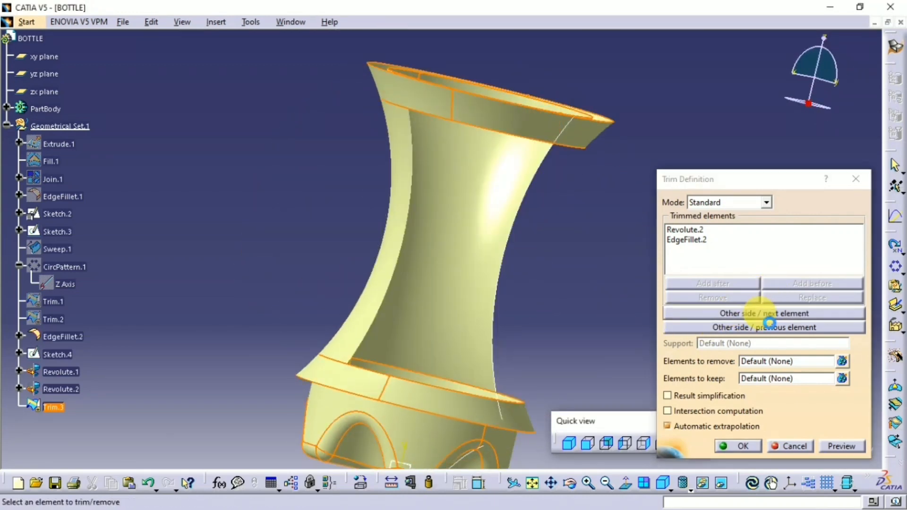
{"action": "left_click", "coordinate": [759, 328]}
{"action": "left_click", "coordinate": [762, 328]}
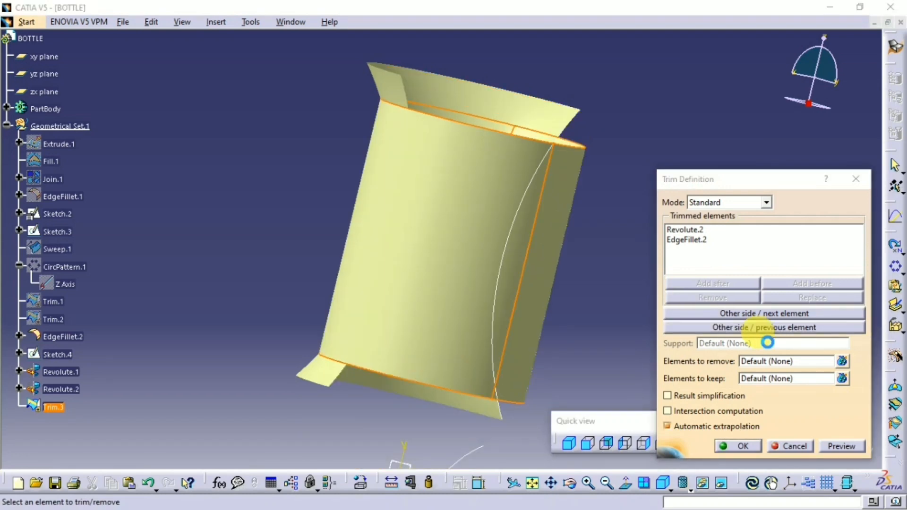
{"action": "left_click", "coordinate": [864, 186]}
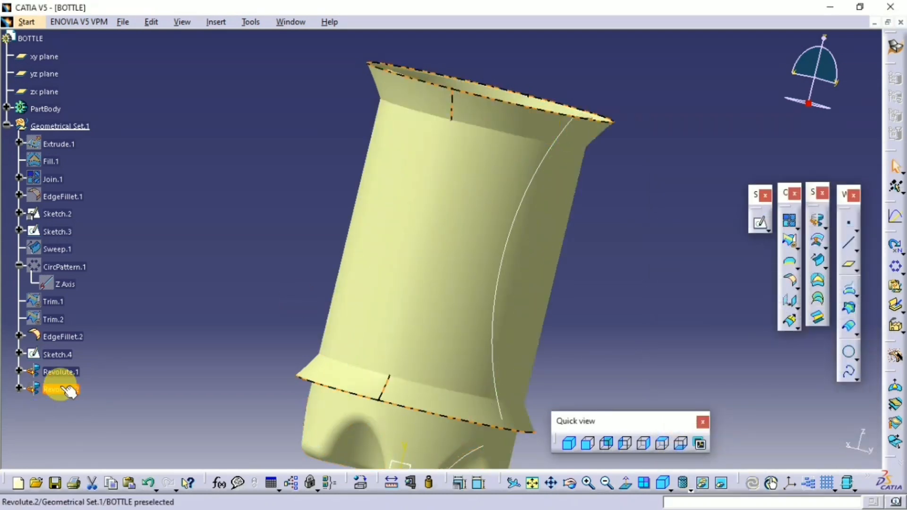
- Delete the duplicate surface Revolute.1 and trim Revolute.2 with EdgeFillet.2, switching the kept sides to leave the concave waist between rim and base
{"action": "right_click", "coordinate": [58, 372]}
{"action": "left_click", "coordinate": [101, 289]}
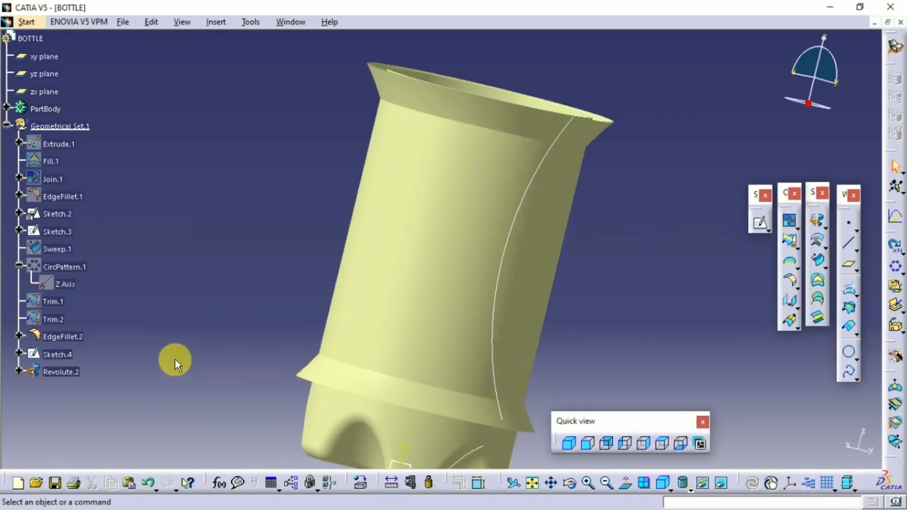
{"action": "left_click", "coordinate": [785, 243]}
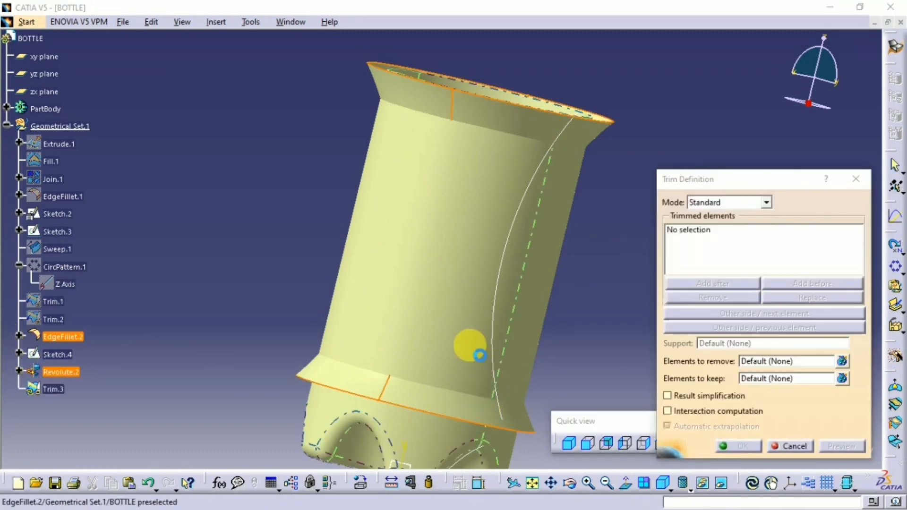
{"action": "left_click", "coordinate": [753, 328]}
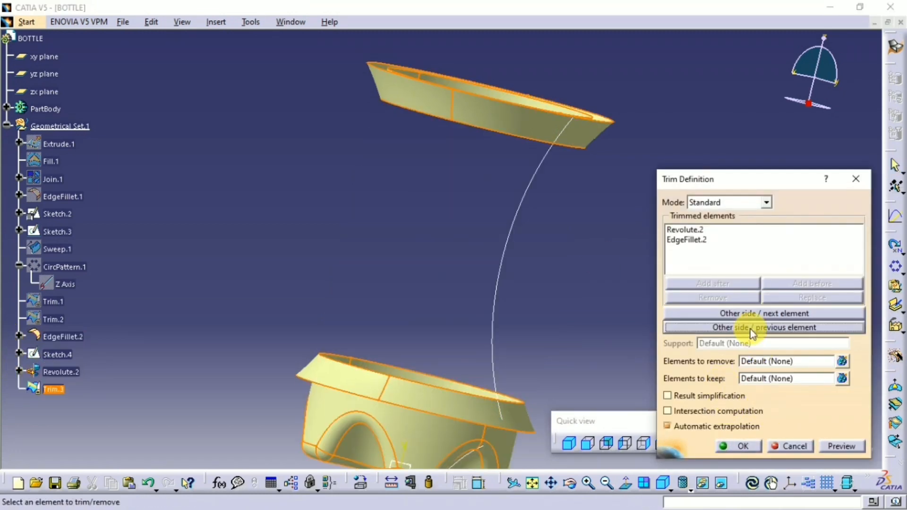
{"action": "left_click", "coordinate": [746, 315]}
{"action": "left_click", "coordinate": [745, 314]}
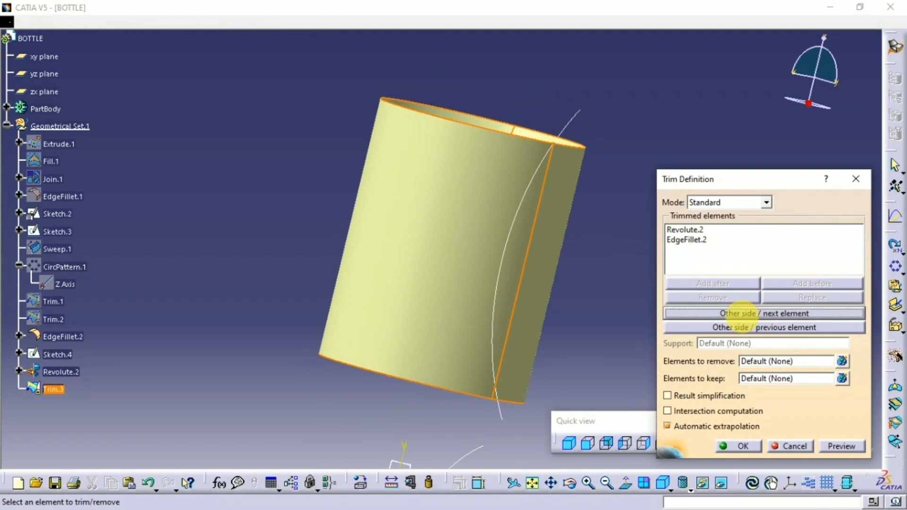
{"action": "left_click", "coordinate": [745, 315]}
{"action": "left_click", "coordinate": [744, 314]}
{"action": "left_click", "coordinate": [744, 314]}
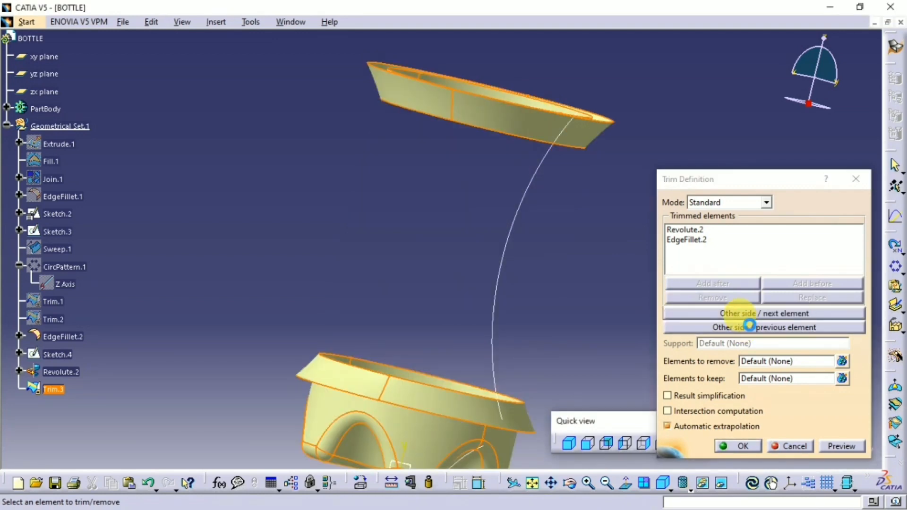
{"action": "left_click", "coordinate": [728, 455]}
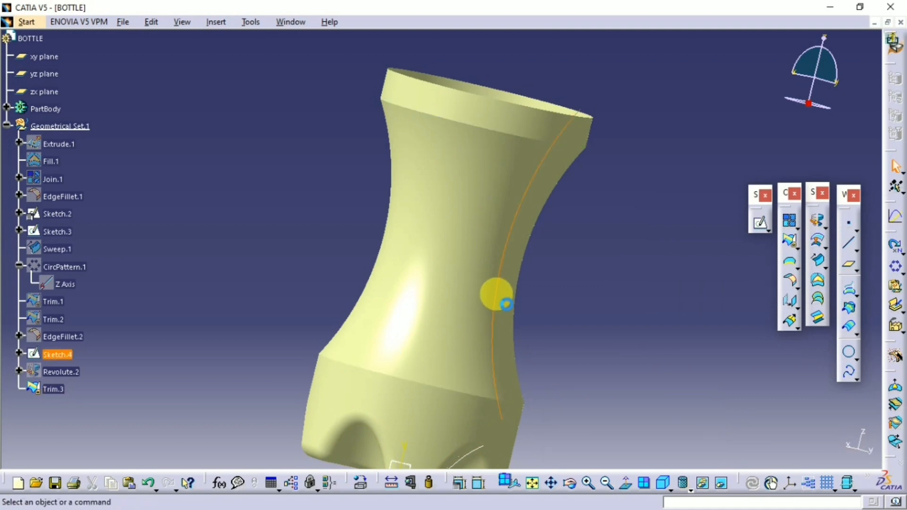
- Start a new sketch on the yz plane
{"action": "double_click", "coordinate": [507, 305]}
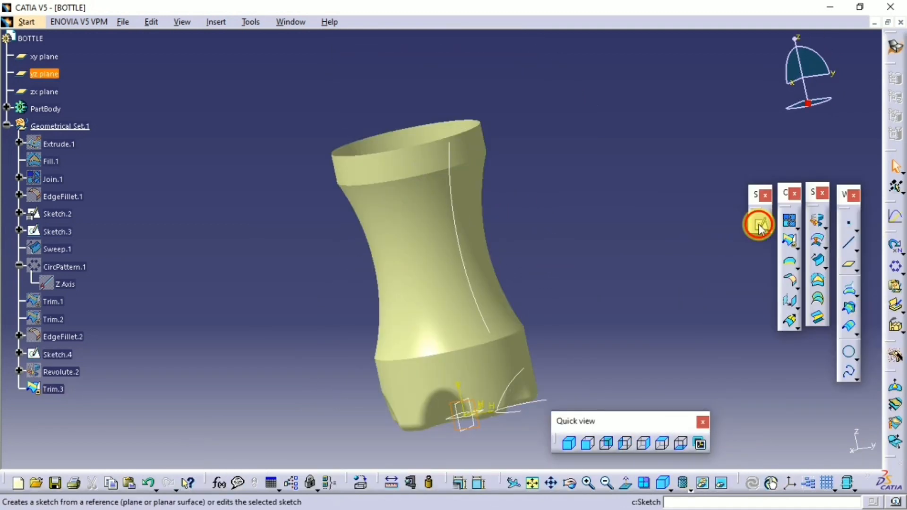
{"action": "left_click", "coordinate": [755, 222]}
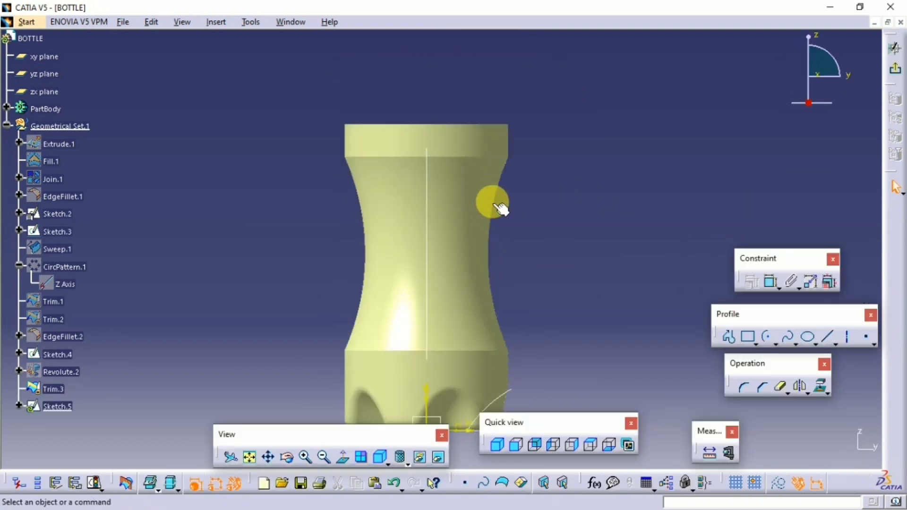
{"action": "mouse_move", "coordinate": [492, 202]}
{"action": "middle_mouse_down"}
{"action": "mouse_move", "coordinate": [514, 181]}
{"action": "mouse_move", "coordinate": [515, 192]}
{"action": "middle_mouse_up"}
{"action": "left_click", "coordinate": [816, 386]}
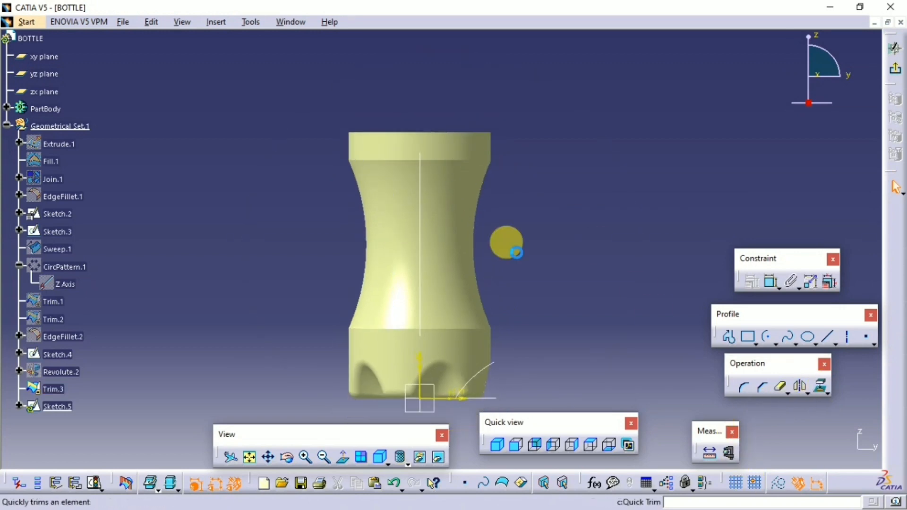
{"action": "left_click", "coordinate": [467, 133]}
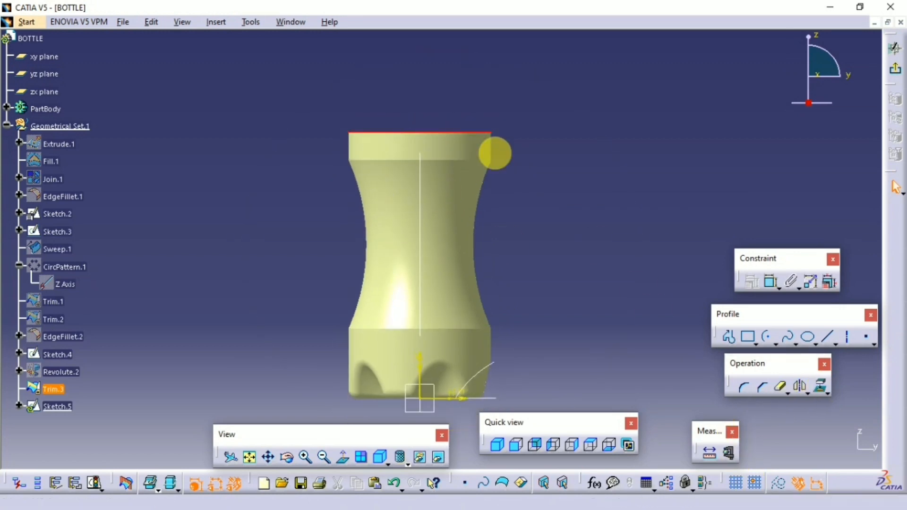
{"action": "left_click", "coordinate": [777, 483]}
{"action": "left_click", "coordinate": [780, 440]}
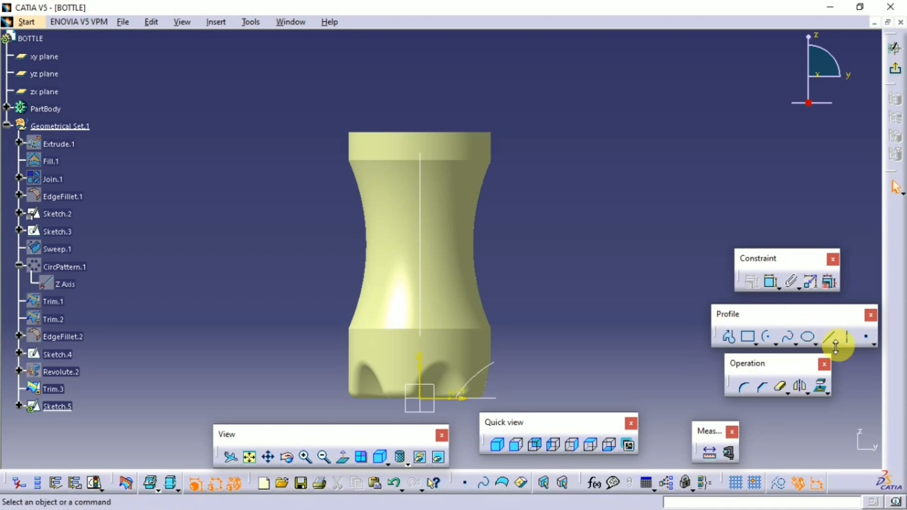
- Sketch an open profile from near the rim's outer end: an inward-slanting line, a short vertical line, and a horizontal line ending on the vertical axis
{"action": "left_click", "coordinate": [730, 337]}
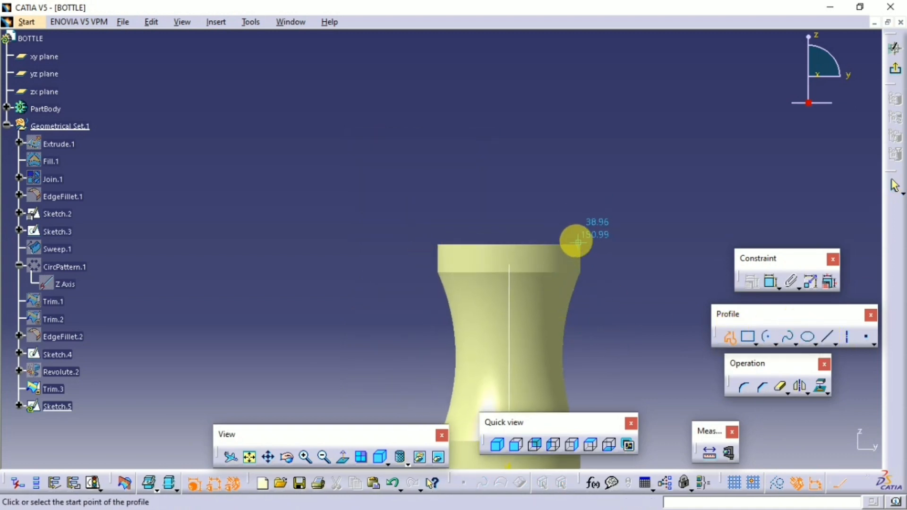
{"action": "left_click", "coordinate": [536, 63]}
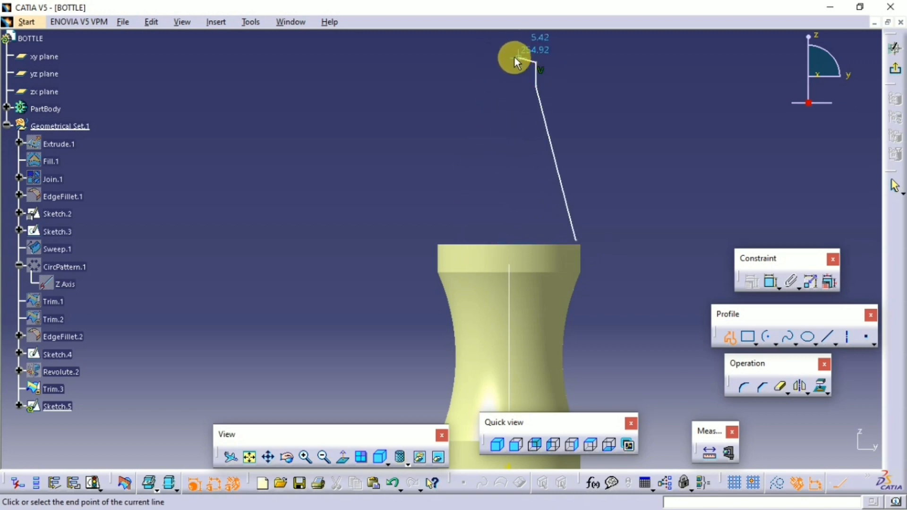
{"action": "left_click", "coordinate": [510, 62]}
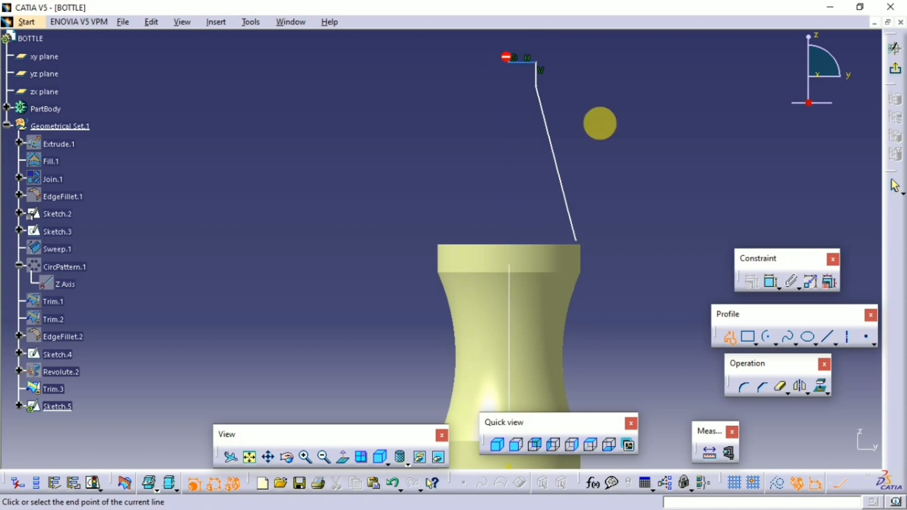
{"action": "left_click", "coordinate": [726, 339]}
{"action": "left_click", "coordinate": [596, 245]}
- Try to make the slanted line's lower endpoint coincident with the bottle's top rim edge
{"action": "middle_click_drag", "start_coordinate": [595, 245], "coordinate": [539, 259]}
{"action": "left_click", "coordinate": [771, 283]}
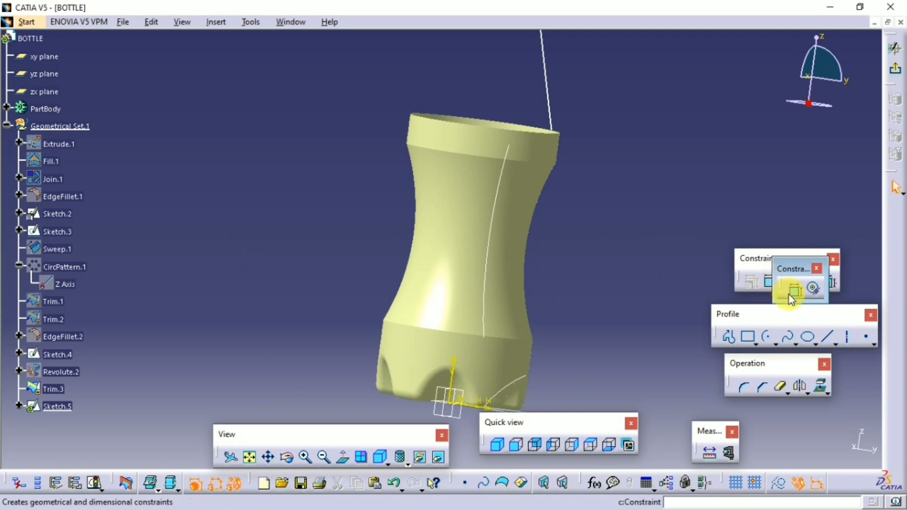
{"action": "left_click_drag", "start_coordinate": [768, 211], "coordinate": [775, 232]}
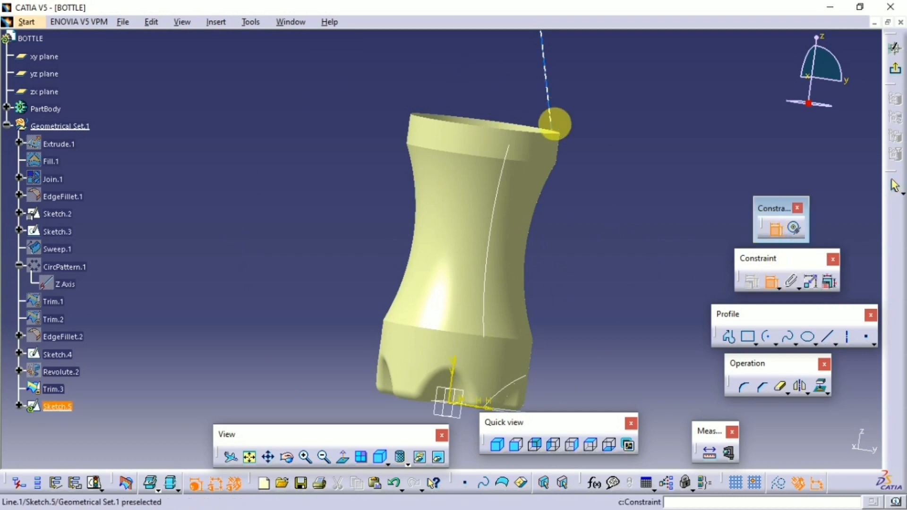
{"action": "left_click", "coordinate": [555, 134]}
{"action": "left_click", "coordinate": [560, 134]}
{"action": "right_click", "coordinate": [602, 110]}
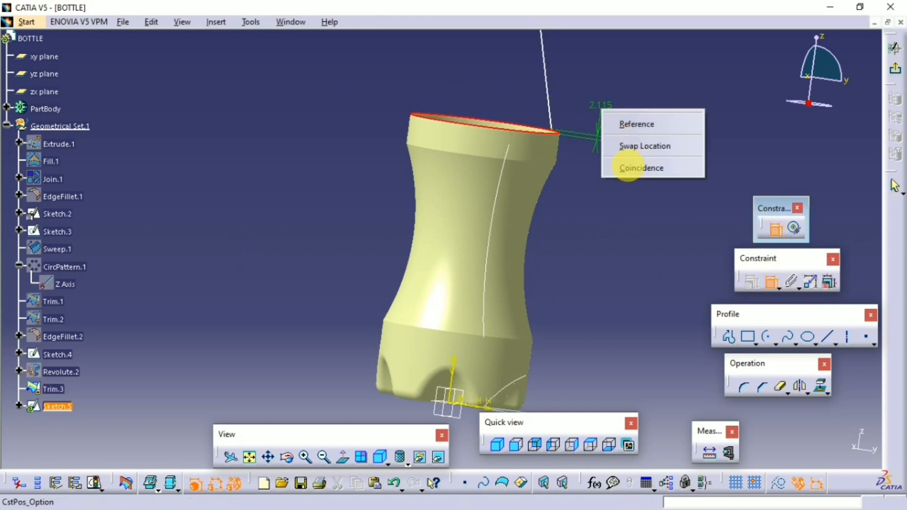
{"action": "left_click", "coordinate": [628, 167]}
{"action": "left_click", "coordinate": [343, 457]}
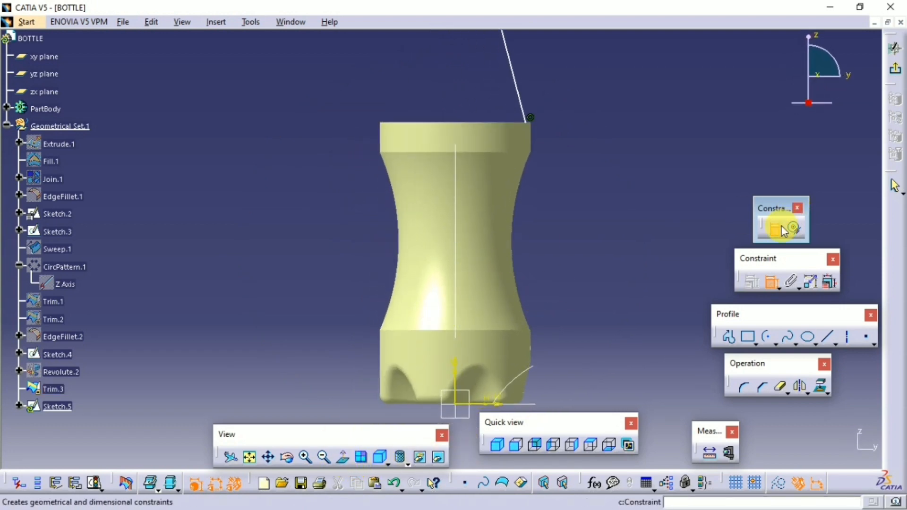
{"action": "left_click", "coordinate": [710, 455]}
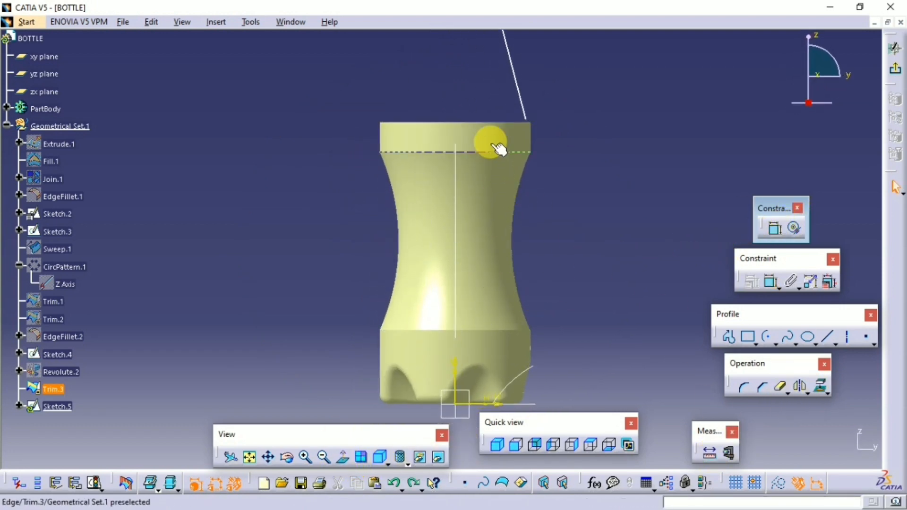
- Project the bottle's top rim edge into the sketch and make the slanted line's lower endpoint coincident with the projected line's outer end
{"action": "left_click", "coordinate": [820, 392]}
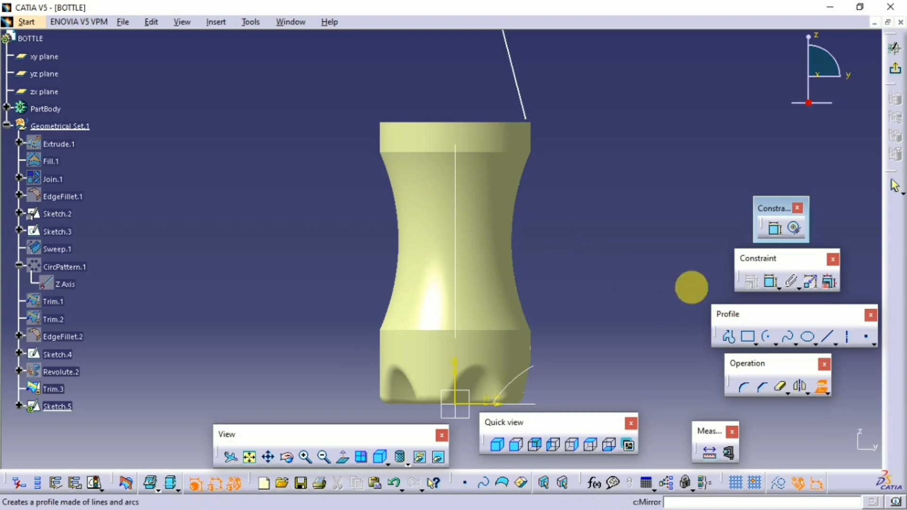
{"action": "left_click", "coordinate": [496, 123]}
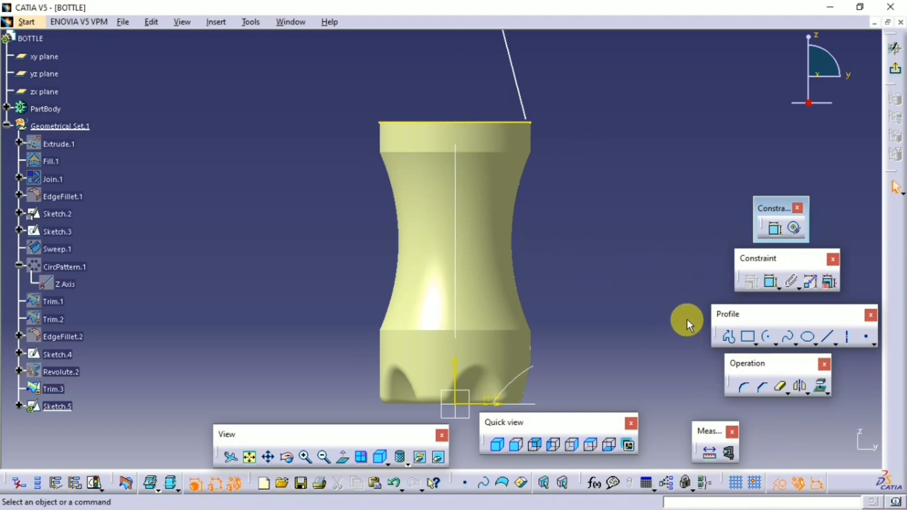
{"action": "left_click", "coordinate": [536, 124]}
{"action": "right_click", "coordinate": [596, 99]}
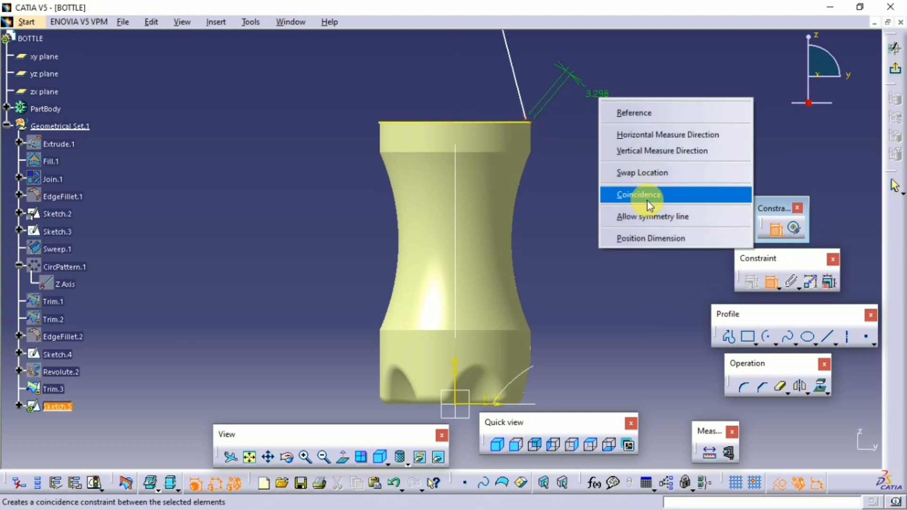
{"action": "left_click", "coordinate": [653, 193]}
- Convert the projected rim line into a construction element
{"action": "left_click", "coordinate": [515, 125]}
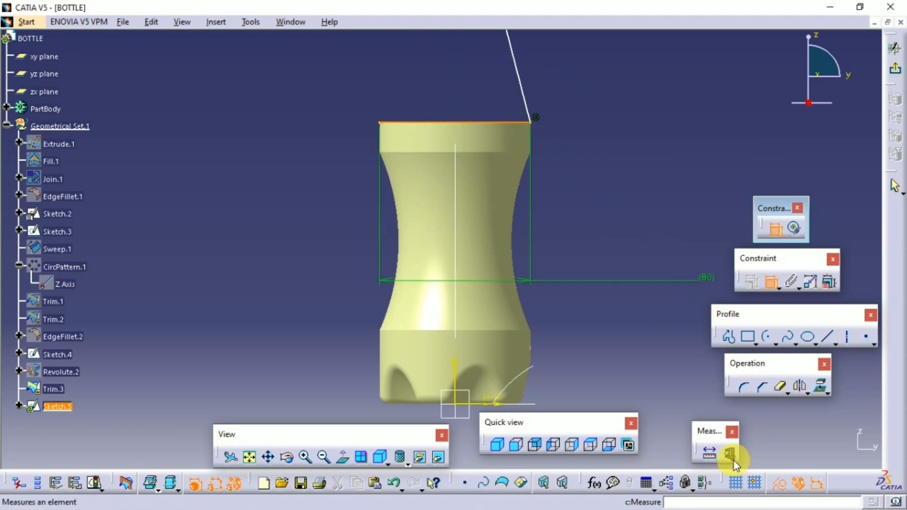
{"action": "left_click", "coordinate": [776, 231]}
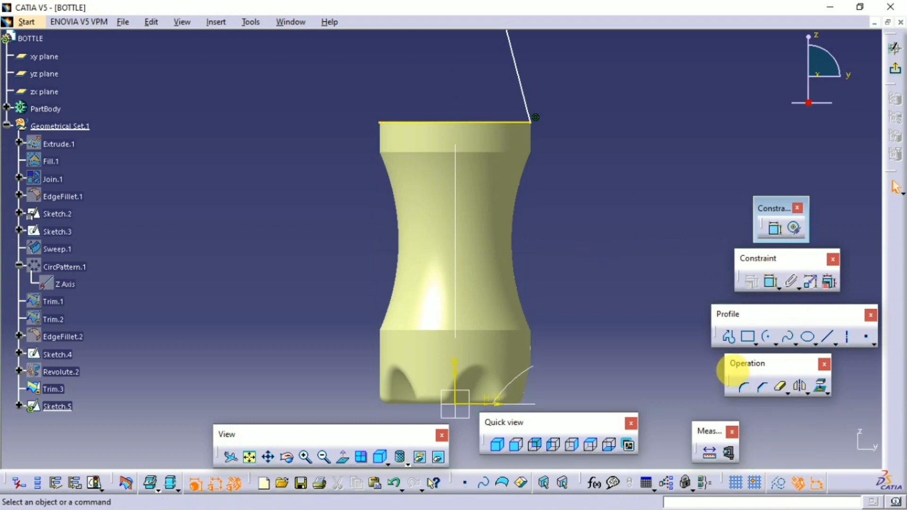
{"action": "left_click", "coordinate": [475, 123]}
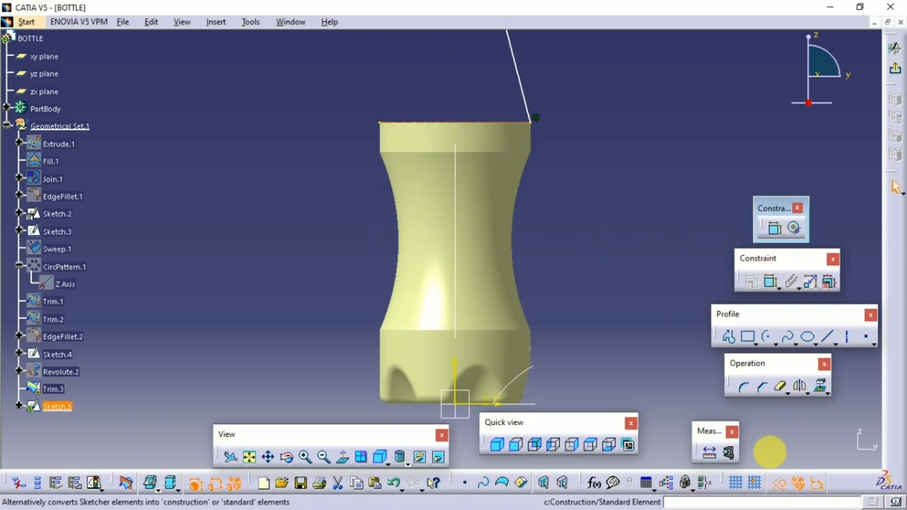
{"action": "left_click", "coordinate": [785, 482]}
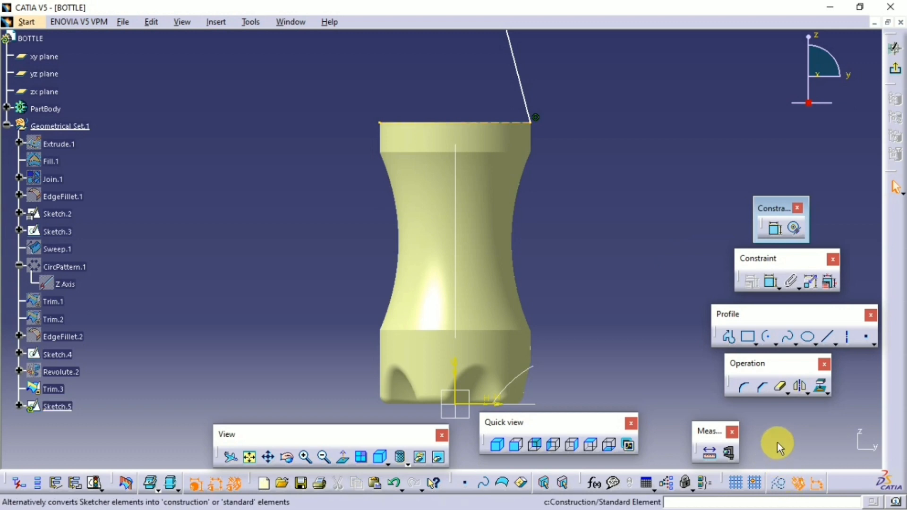
- Dimension the profile's short vertical line and set its length to 20 mm
{"action": "middle_click_drag", "start_coordinate": [600, 243], "coordinate": [622, 310]}
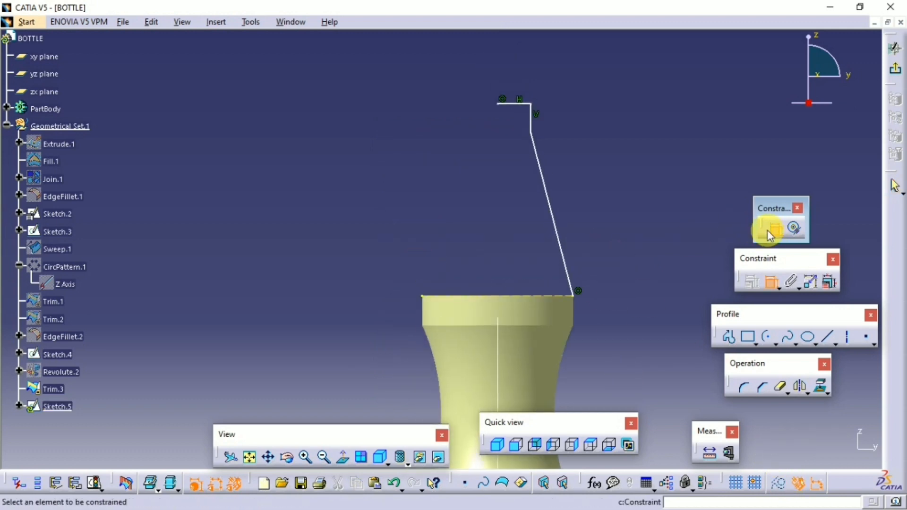
{"action": "double_click", "coordinate": [589, 126]}
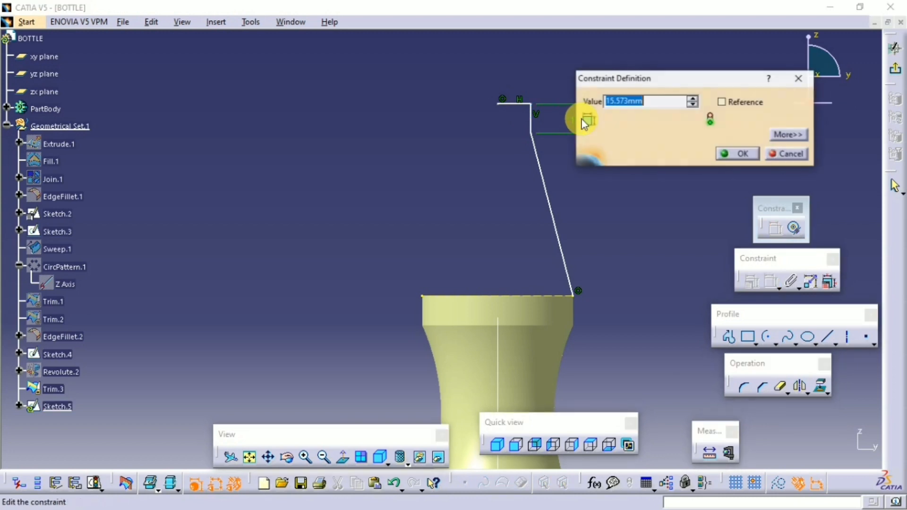
{"action": "type", "text": "20"}
{"action": "key", "text": "Return"}
- Dimension the height from the projected rim line to the profile's top horizontal line and set it to 100 mm
{"action": "left_click", "coordinate": [512, 97]}
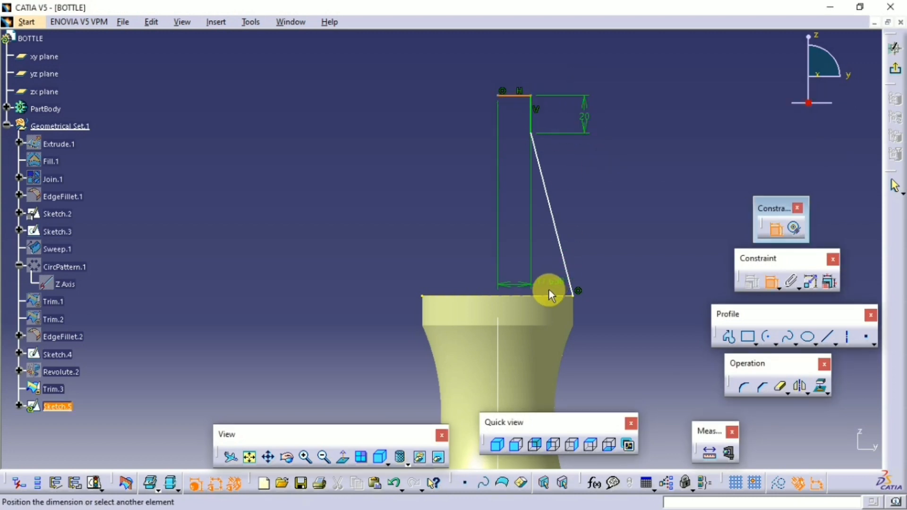
{"action": "left_click", "coordinate": [548, 295]}
{"action": "left_click", "coordinate": [630, 211]}
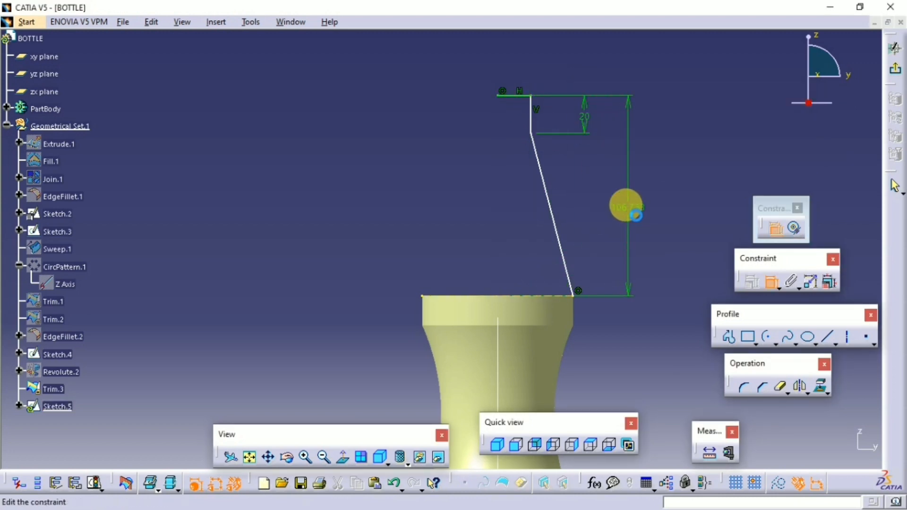
{"action": "double_click", "coordinate": [630, 211]}
{"action": "type", "text": "100"}
{"action": "key", "text": "Return"}
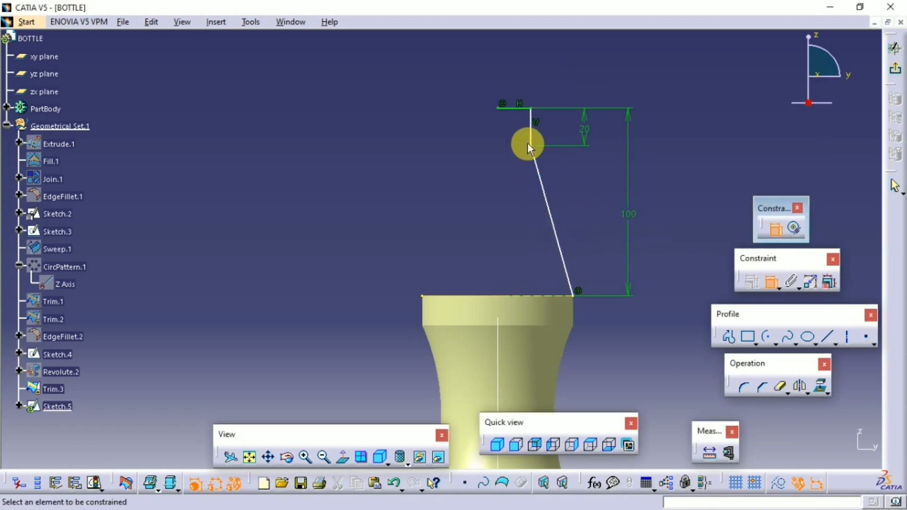
- Dimension the profile's top horizontal line at 15 mm from the axis to the short vertical line and exit the sketch
{"action": "left_click", "coordinate": [531, 126]}
{"action": "left_click", "coordinate": [504, 109]}
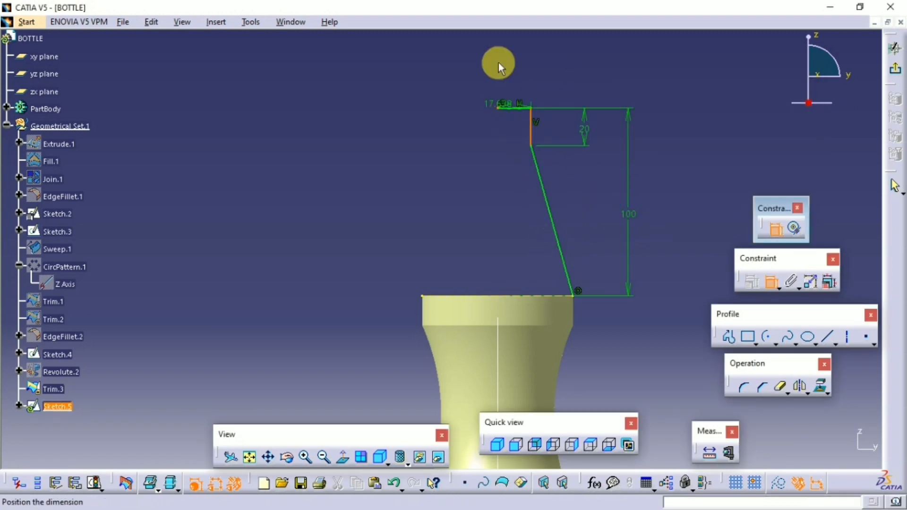
{"action": "double_click", "coordinate": [512, 63]}
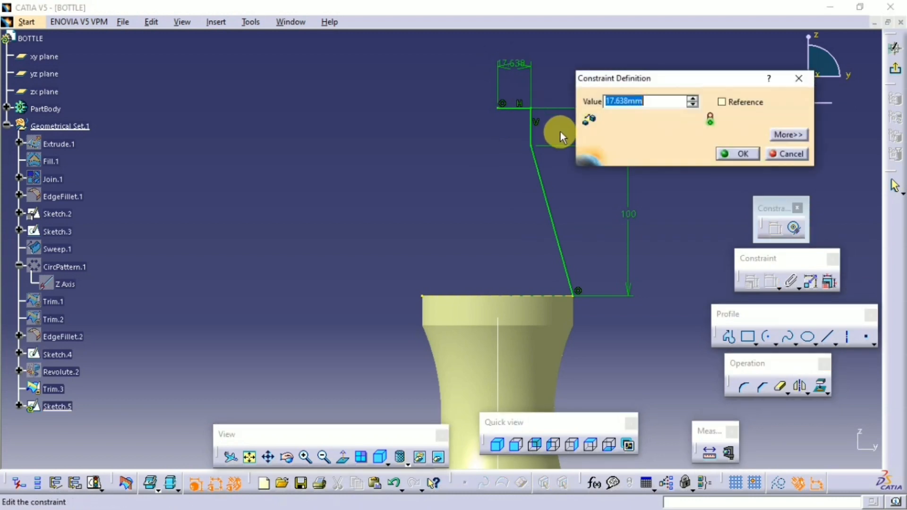
{"action": "type", "text": "15"}
{"action": "key", "text": "Return"}
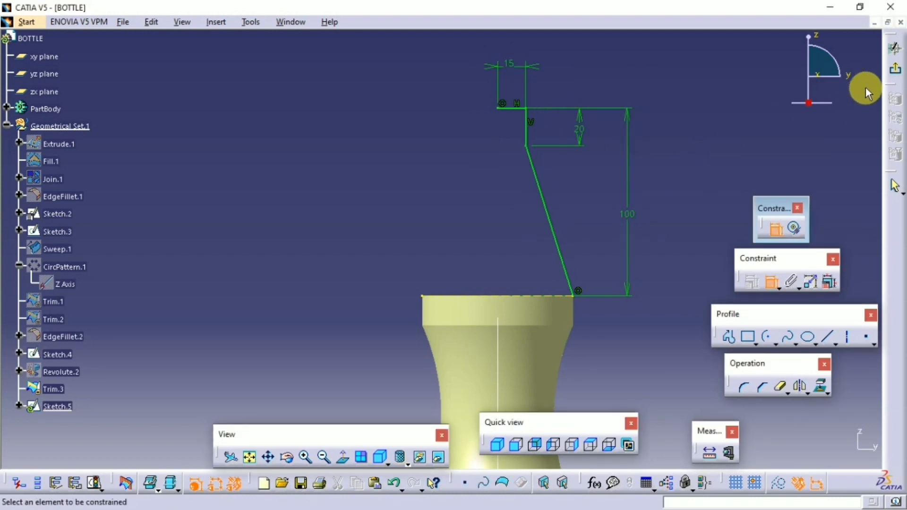
{"action": "left_click", "coordinate": [894, 47]}
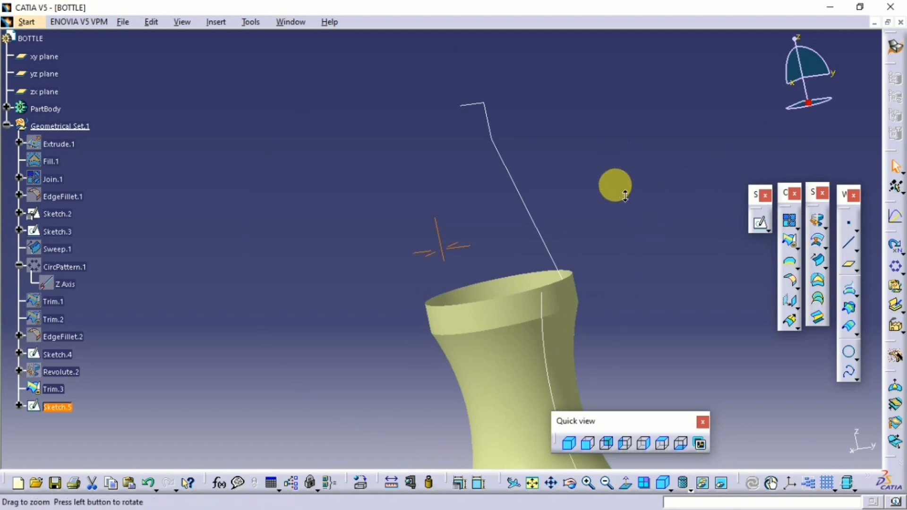
- Reopen the upper profile sketch, convert its top horizontal line into a construction element, and exit the sketch
{"action": "double_click", "coordinate": [468, 121]}
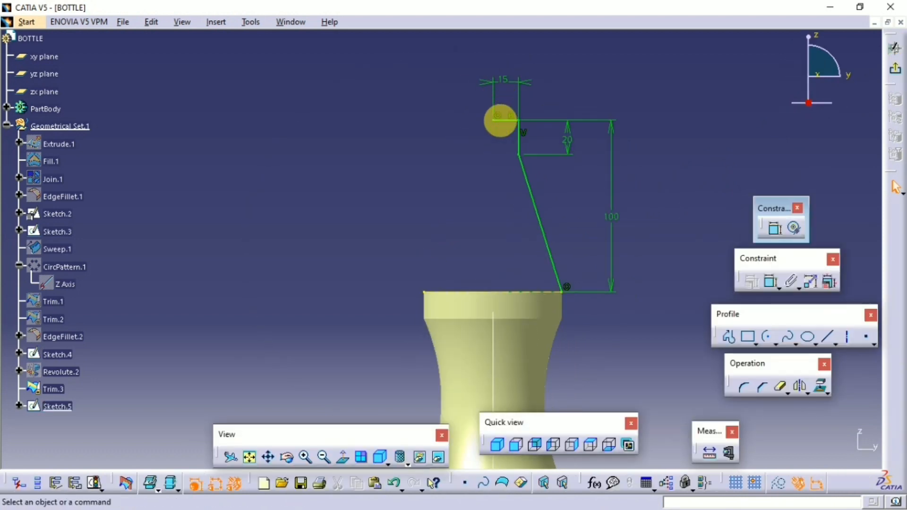
{"action": "left_click", "coordinate": [500, 120]}
{"action": "left_click", "coordinate": [779, 483]}
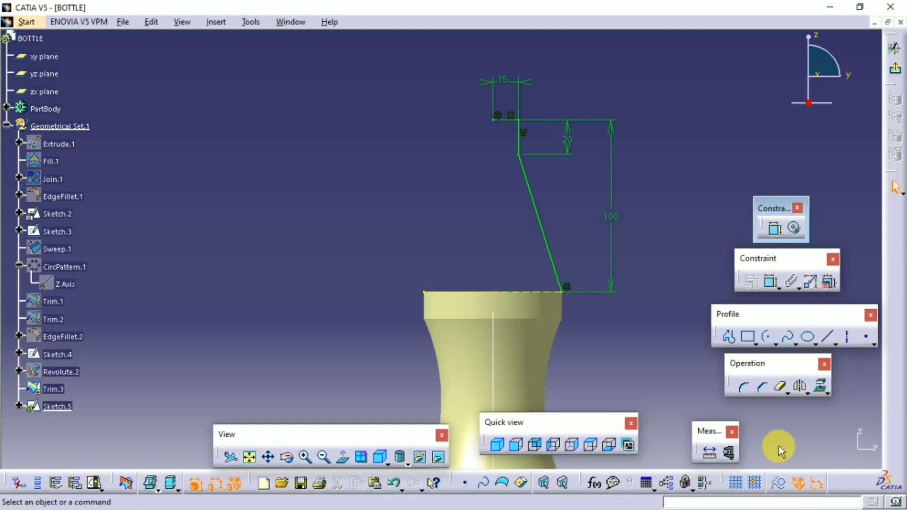
{"action": "left_click", "coordinate": [896, 69]}
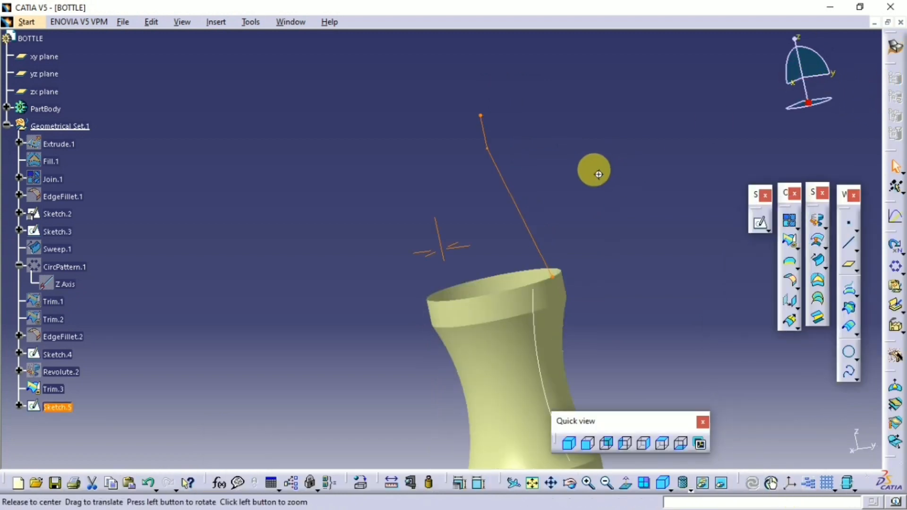
- Revolve the upper profile sketch 360 degrees about the Z axis as a surface
{"action": "left_click", "coordinate": [821, 222]}
{"action": "right_click", "coordinate": [811, 374]}
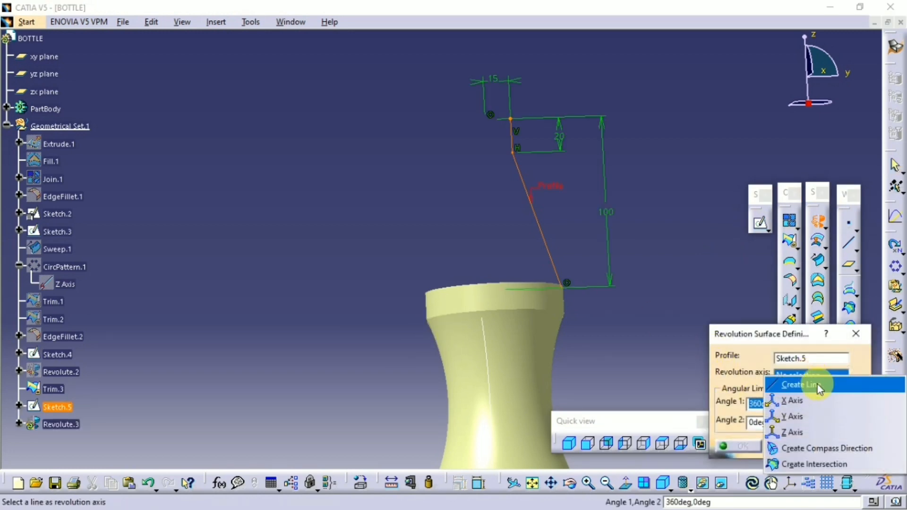
{"action": "left_click", "coordinate": [792, 432]}
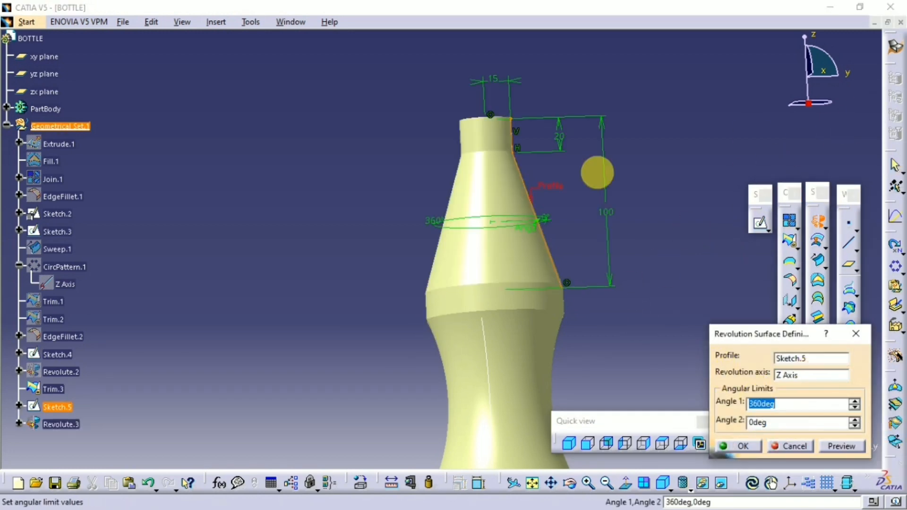
{"action": "mouse_move", "coordinate": [597, 173]}
{"action": "middle_mouse_down"}
{"action": "mouse_move", "coordinate": [482, 243]}
{"action": "mouse_move", "coordinate": [598, 162]}
{"action": "middle_mouse_up"}
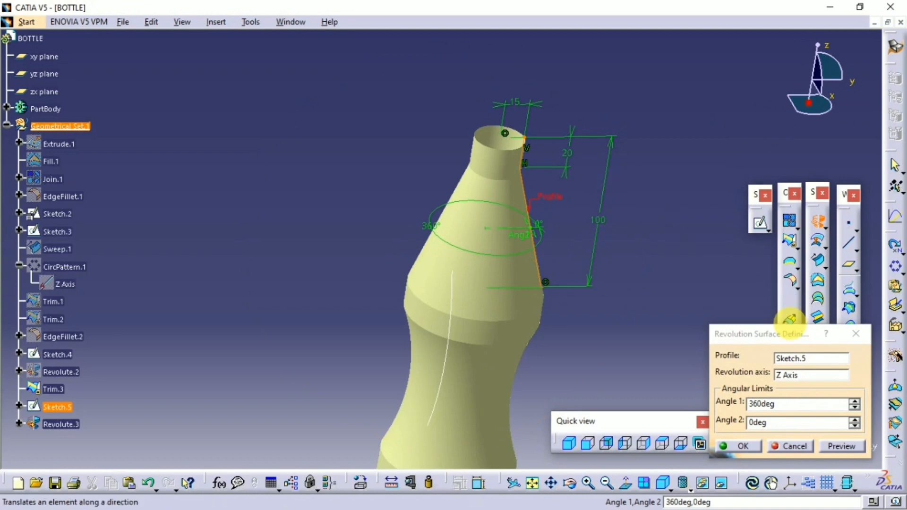
{"action": "left_click", "coordinate": [737, 447]}
{"action": "middle_click_drag", "start_coordinate": [634, 310], "coordinate": [644, 253]}
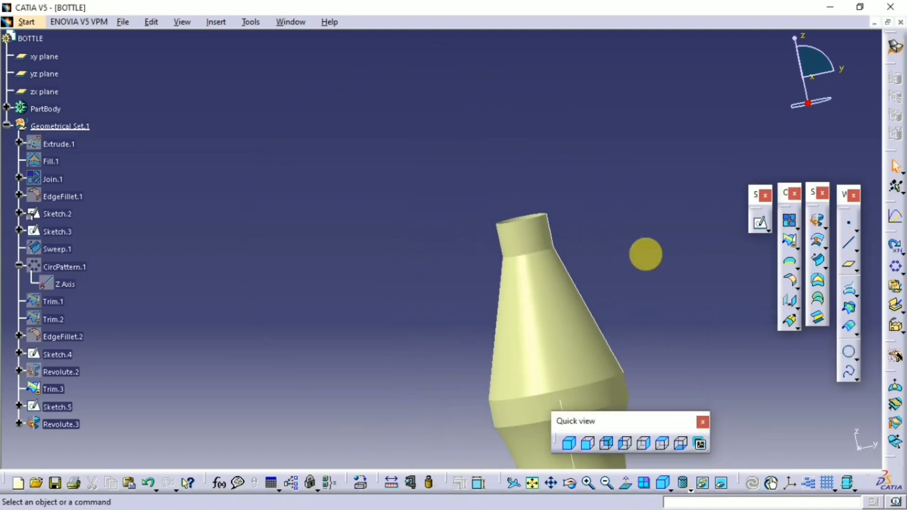
{"action": "middle_click_drag", "start_coordinate": [533, 257], "coordinate": [632, 271]}
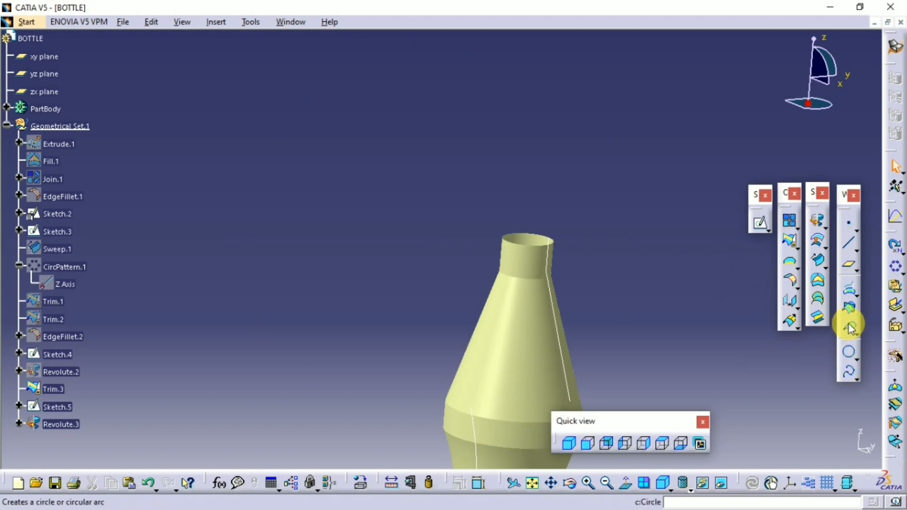
{"action": "middle_click_drag", "start_coordinate": [622, 269], "coordinate": [763, 306]}
{"action": "left_click", "coordinate": [857, 360]}
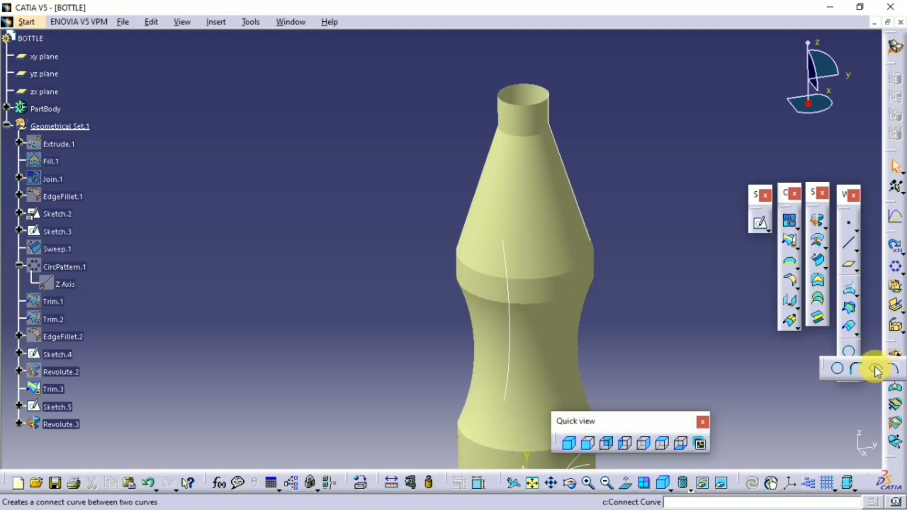
{"action": "left_click", "coordinate": [856, 378]}
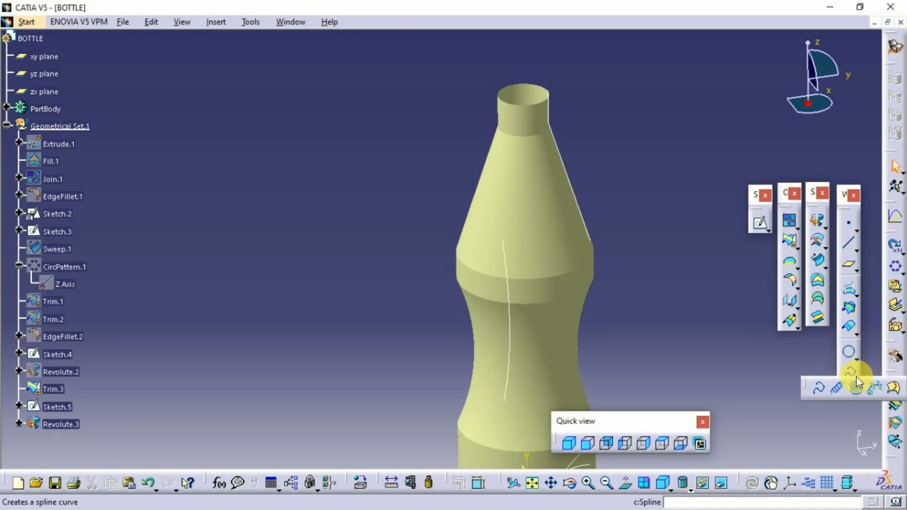
{"action": "left_click", "coordinate": [835, 391]}
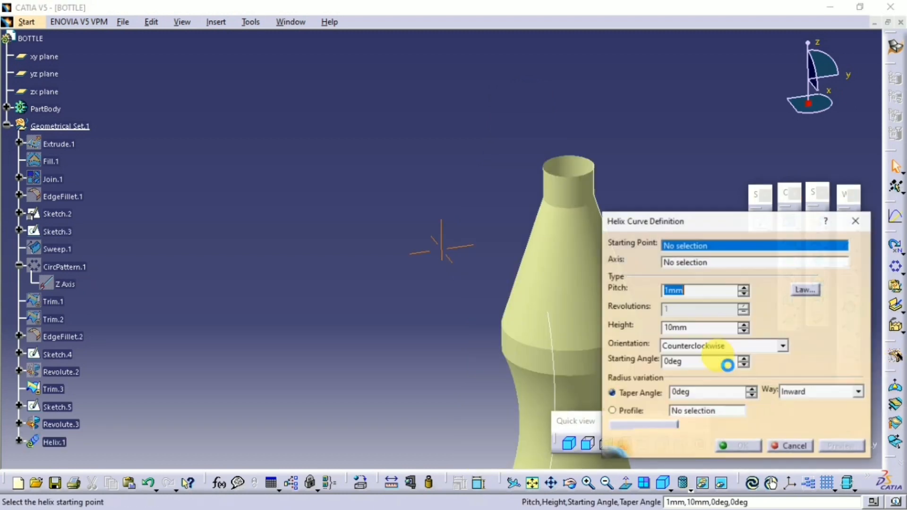
{"action": "middle_click_drag", "start_coordinate": [351, 222], "coordinate": [391, 123]}
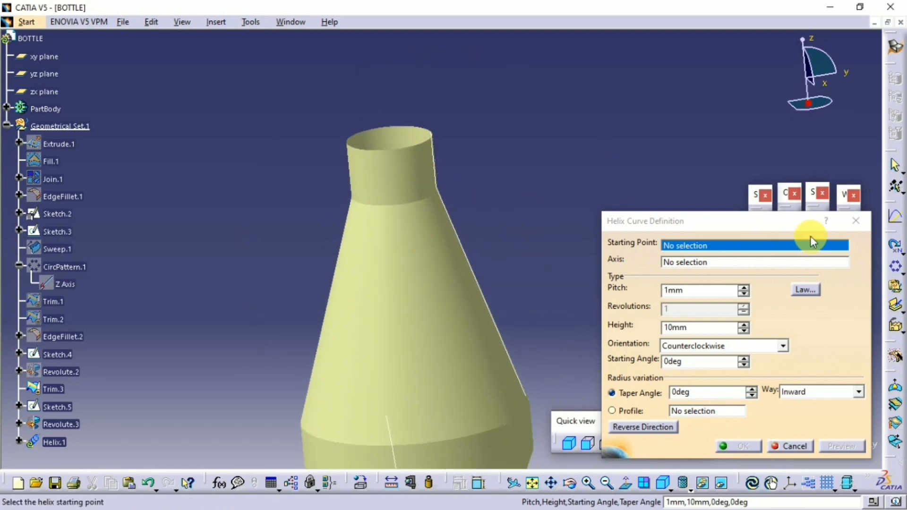
{"action": "key", "text": "Escape"}
{"action": "double_click", "coordinate": [431, 162]}
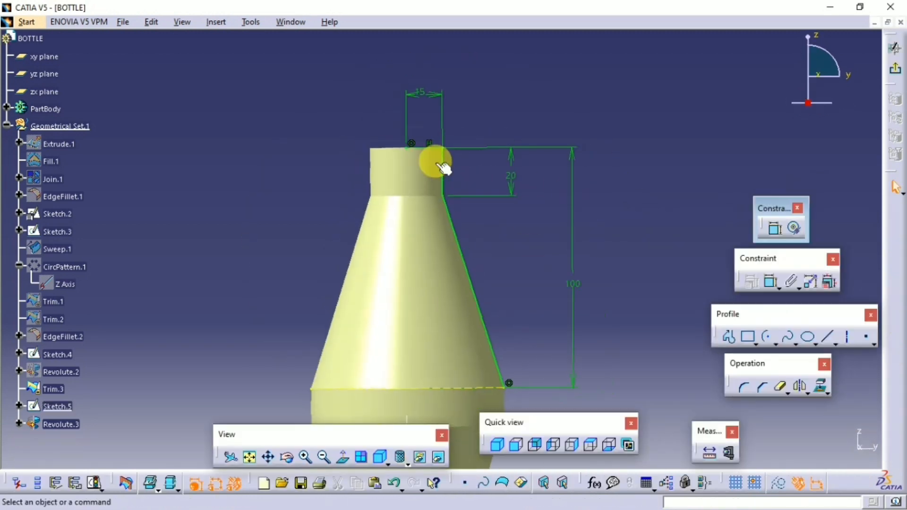
{"action": "left_click", "coordinate": [895, 47]}
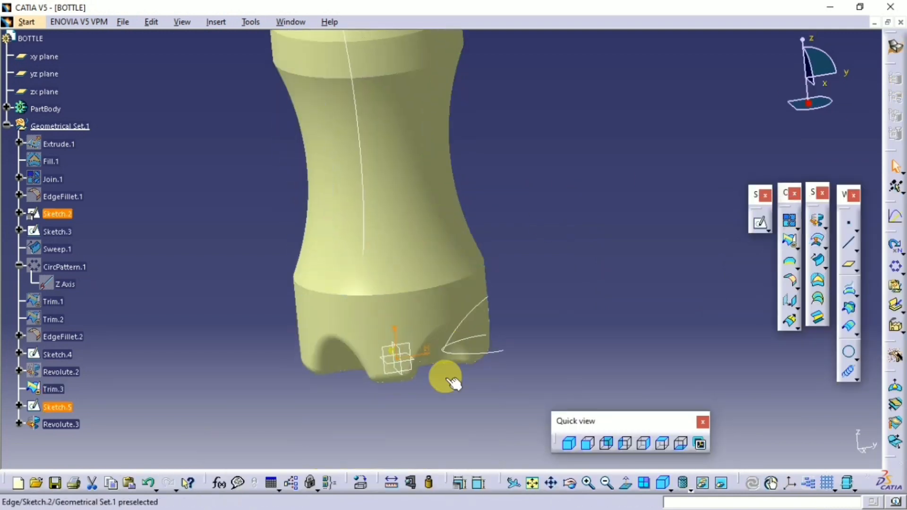
- Start a new sketch on the yz plane and place a point at the outer edge of the neck's base
{"action": "left_click", "coordinate": [760, 221]}
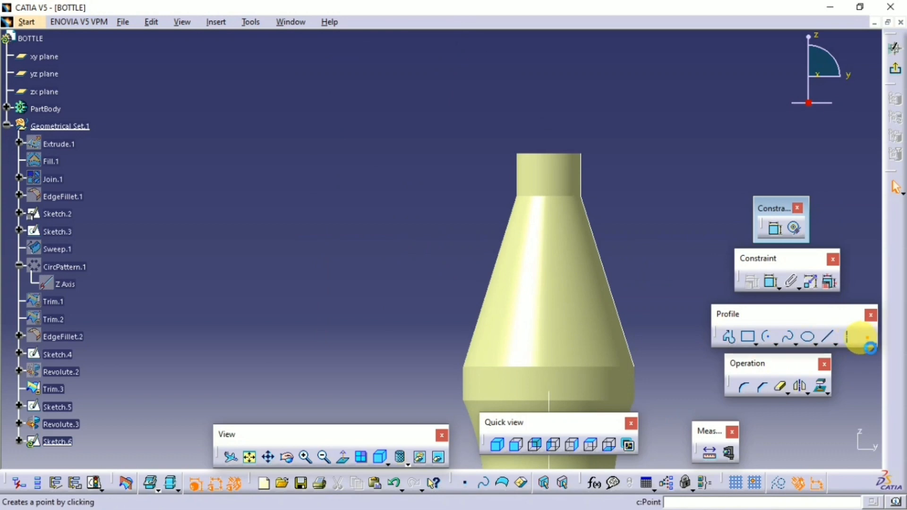
{"action": "left_click", "coordinate": [868, 338]}
{"action": "left_click", "coordinate": [582, 194]}
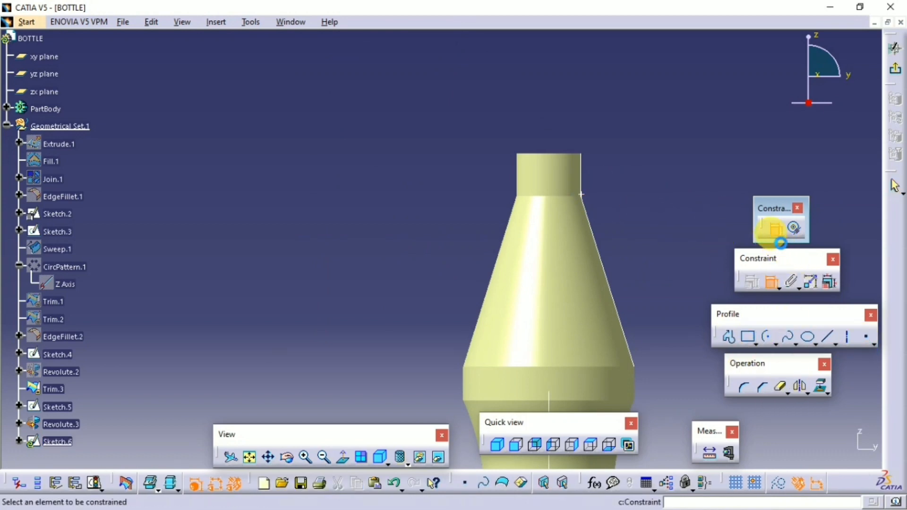
- Dimension the point's horizontal distance from the bottle's central axis and set it to 15 mm
{"action": "middle_click_drag", "start_coordinate": [579, 201], "coordinate": [580, 165]}
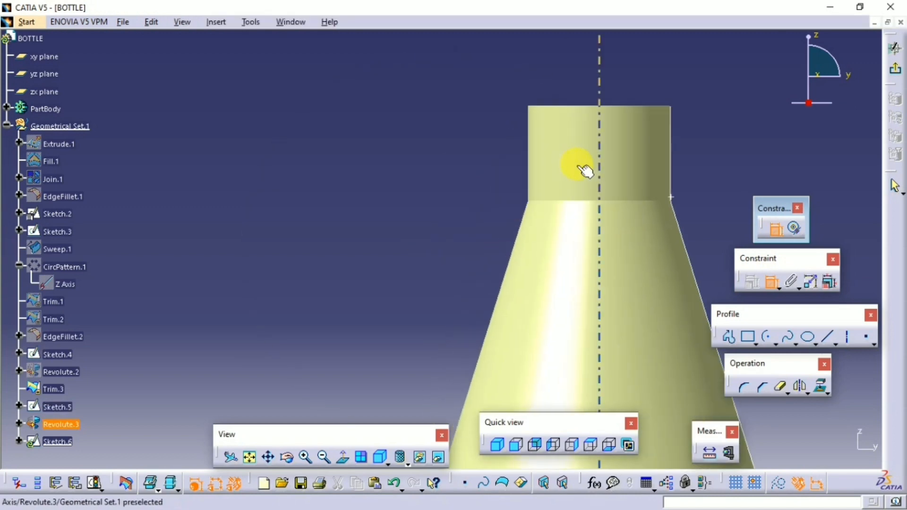
{"action": "left_click", "coordinate": [672, 198]}
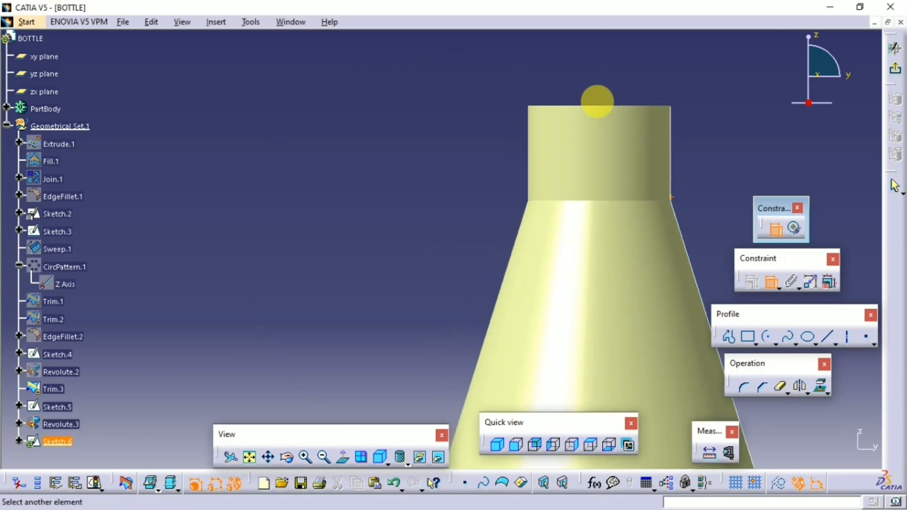
{"action": "left_click", "coordinate": [607, 142]}
{"action": "left_click", "coordinate": [637, 75]}
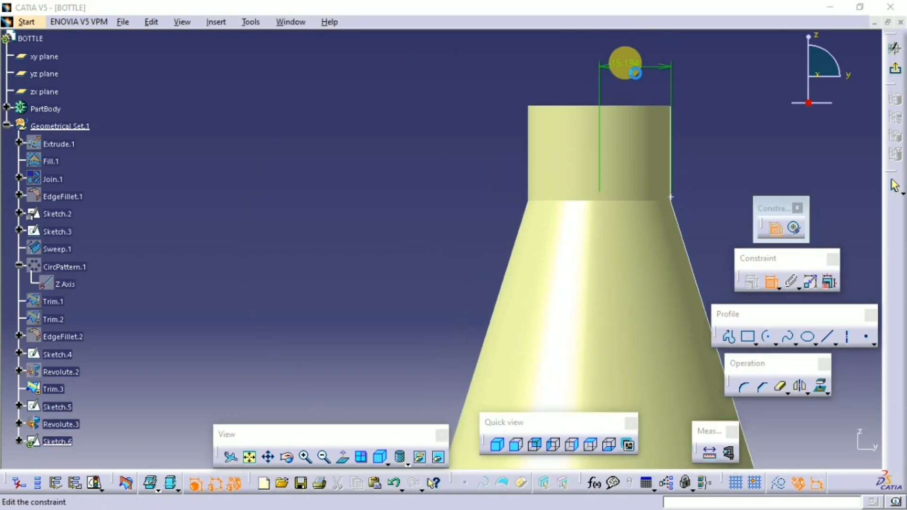
{"action": "double_click", "coordinate": [625, 65]}
{"action": "type", "text": "15"}
{"action": "key", "text": "Return"}
- Dimension the point's height above the horizontal sketch axis at the bottle's base and exit the sketch
{"action": "left_click", "coordinate": [672, 198]}
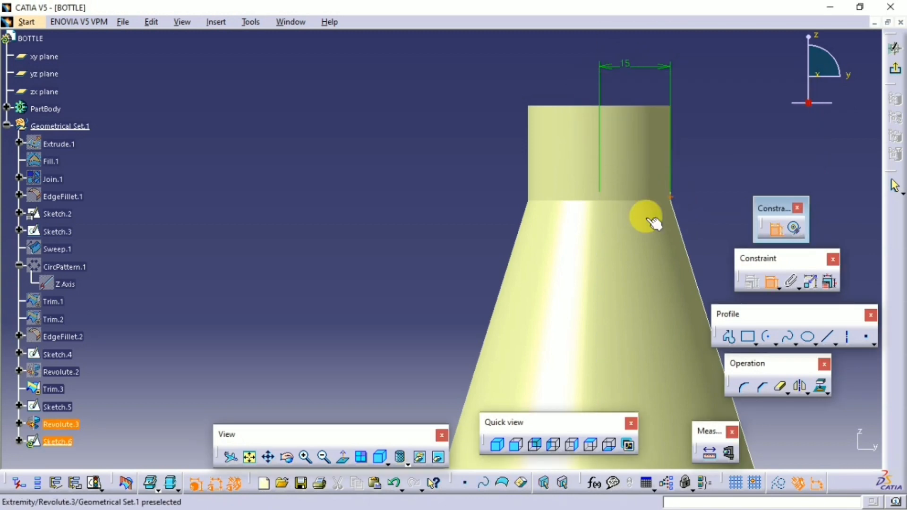
{"action": "mouse_move", "coordinate": [664, 286]}
{"action": "middle_mouse_down"}
{"action": "mouse_move", "coordinate": [575, 116]}
{"action": "mouse_move", "coordinate": [577, 216]}
{"action": "middle_mouse_up"}
{"action": "middle_click_drag", "start_coordinate": [480, 351], "coordinate": [467, 153]}
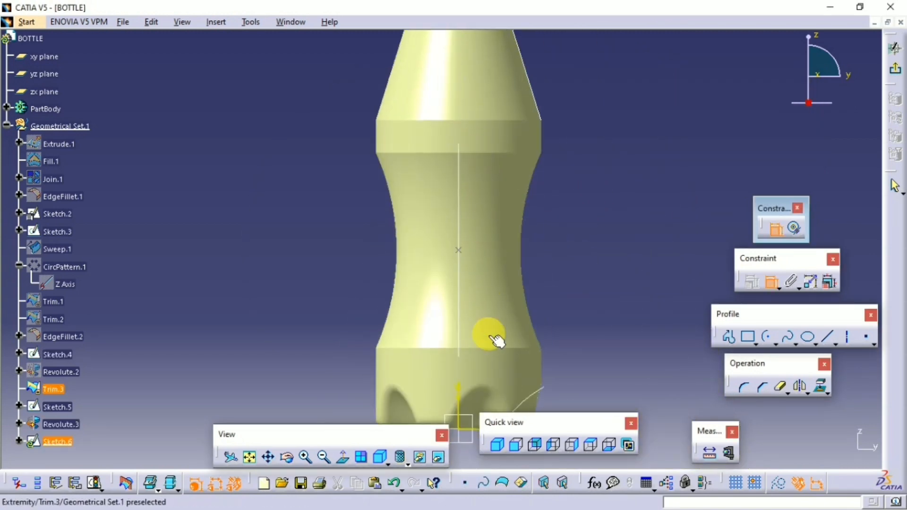
{"action": "left_click", "coordinate": [471, 430]}
{"action": "left_click", "coordinate": [573, 117]}
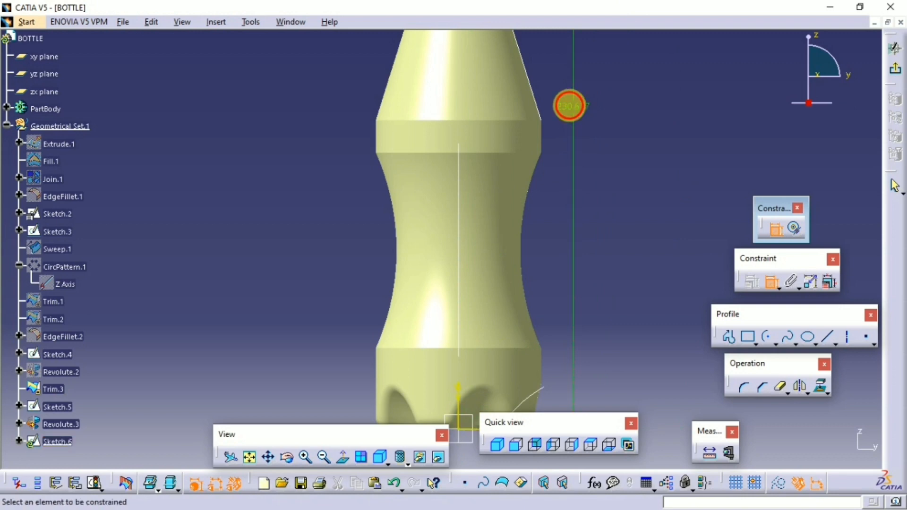
{"action": "double_click", "coordinate": [571, 107]}
{"action": "key", "text": "Return"}
{"action": "middle_click_drag", "start_coordinate": [568, 155], "coordinate": [604, 57]}
{"action": "middle_click_drag", "start_coordinate": [619, 107], "coordinate": [384, 290]}
{"action": "middle_click_drag", "start_coordinate": [562, 151], "coordinate": [578, 223]}
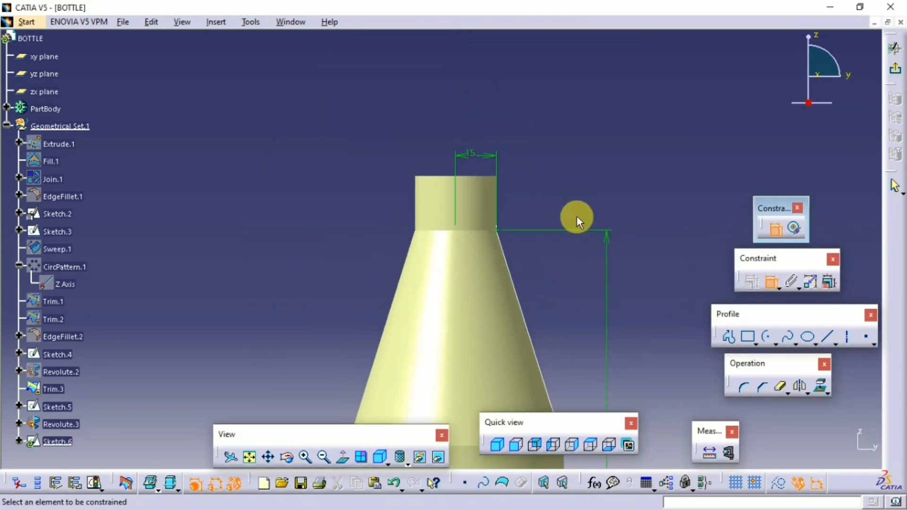
{"action": "left_click", "coordinate": [895, 70]}
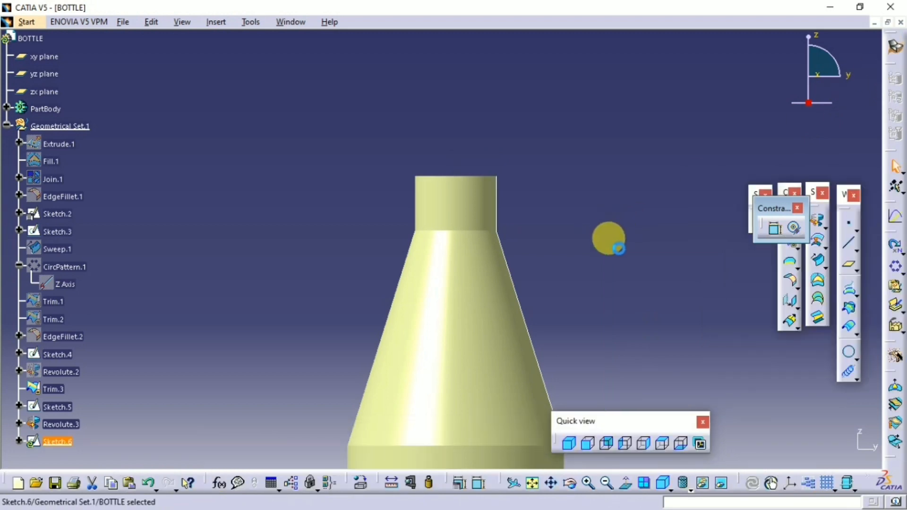
- Start a helix curve from the sketched point at the neck's base and use the Z axis as its axis
{"action": "left_click", "coordinate": [848, 371]}
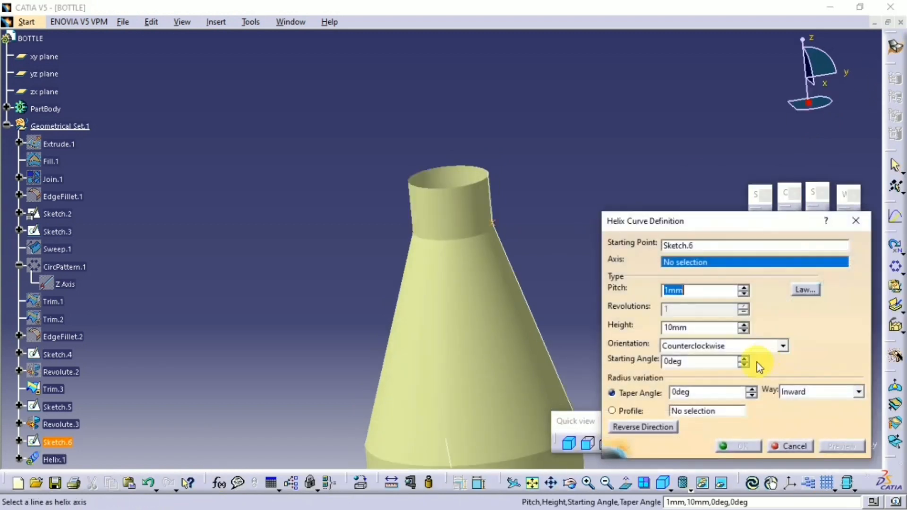
{"action": "right_click", "coordinate": [700, 263]}
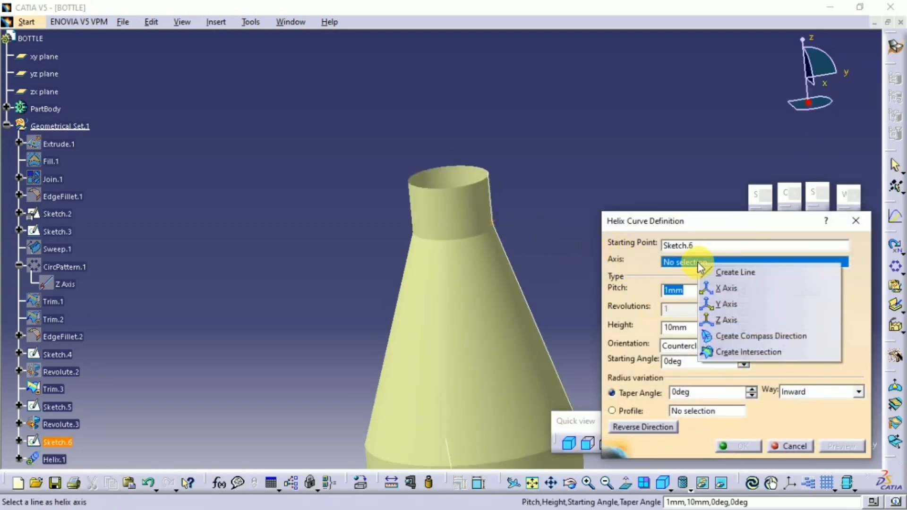
{"action": "left_click", "coordinate": [726, 320]}
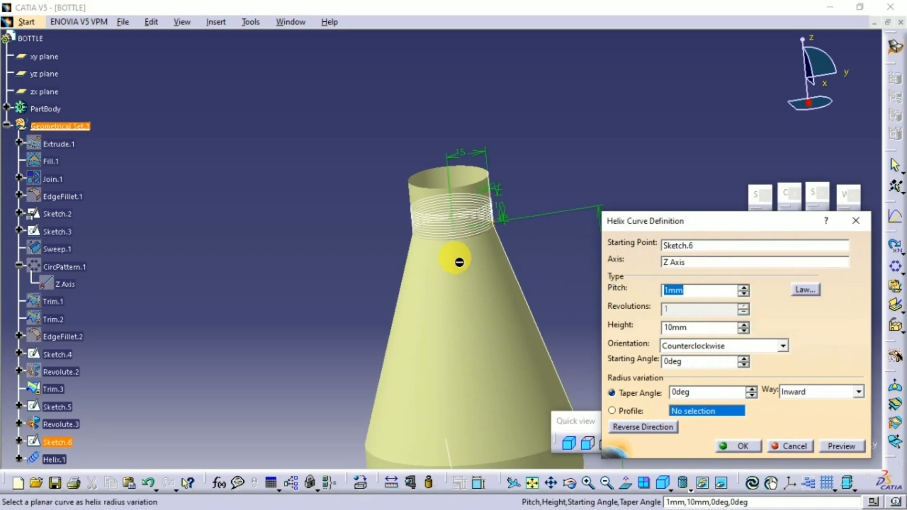
{"action": "middle_click_drag", "start_coordinate": [460, 262], "coordinate": [522, 277]}
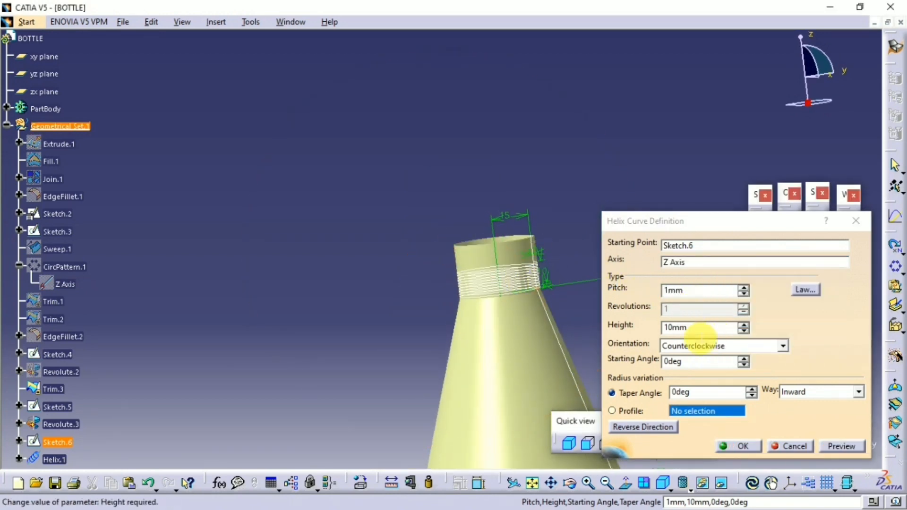
- Set the helix height to 18 mm and its pitch to 5 mm, and create the curve
{"action": "left_click", "coordinate": [698, 332]}
{"action": "type", "text": "2"}
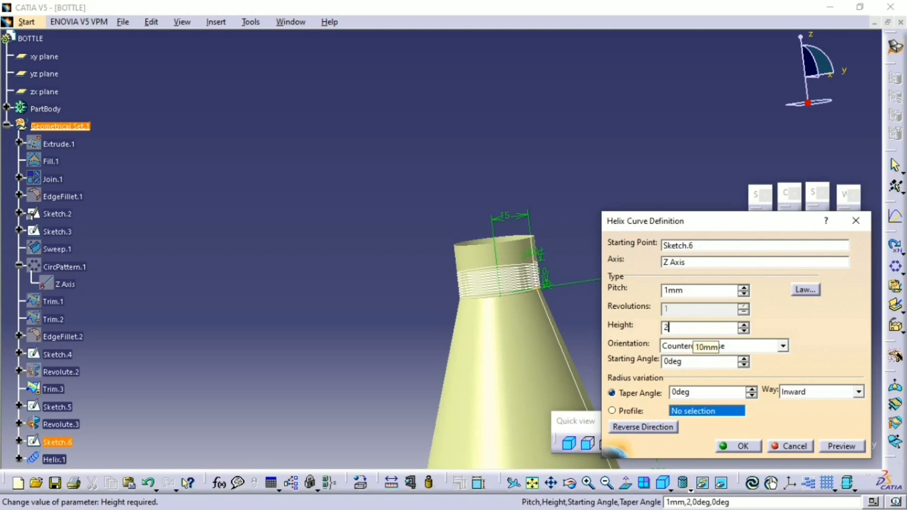
{"action": "type", "text": "0"}
{"action": "key", "text": "Return"}
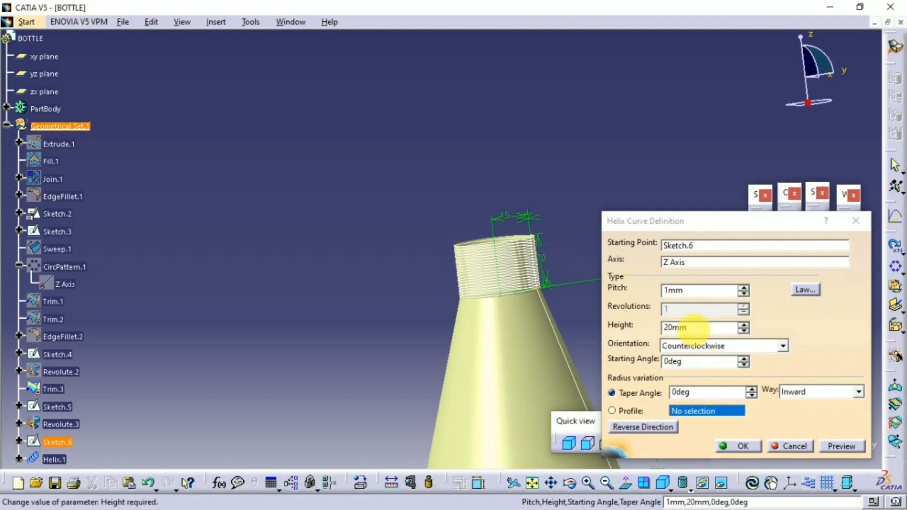
{"action": "double_click", "coordinate": [694, 329]}
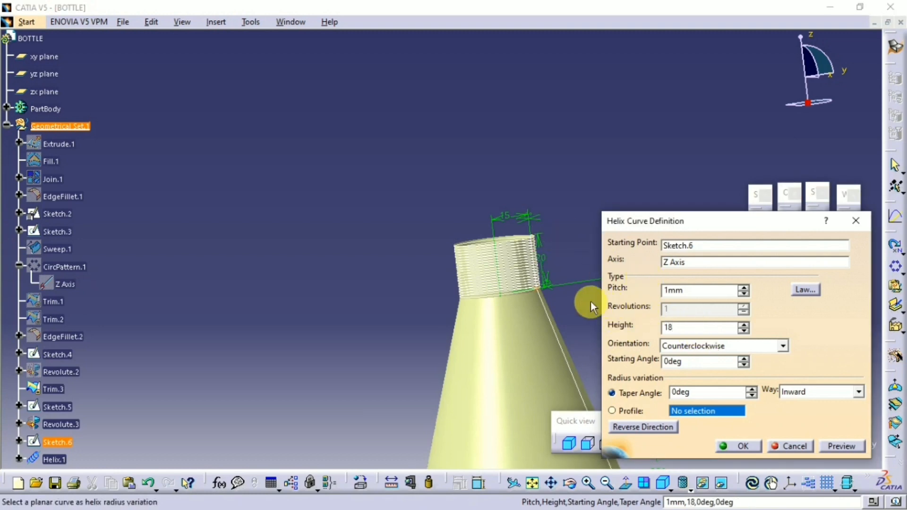
{"action": "left_click", "coordinate": [699, 291]}
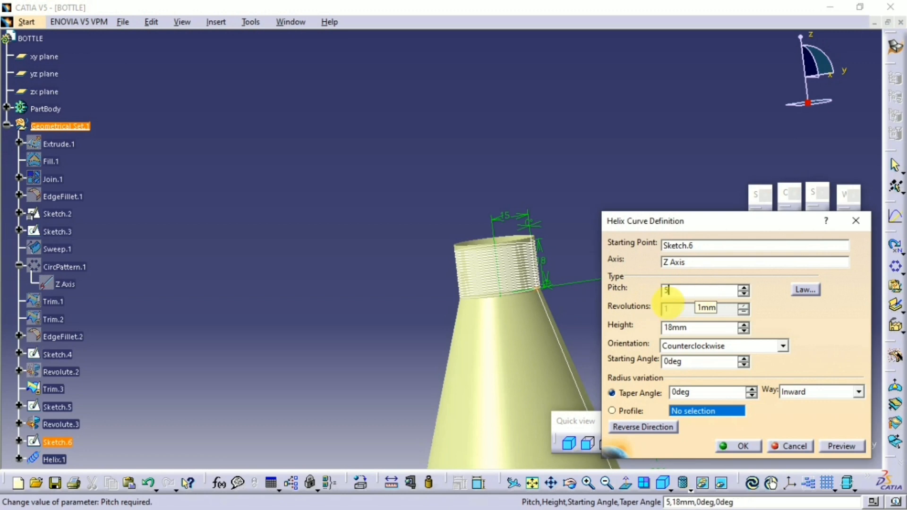
{"action": "type", "text": "5"}
{"action": "left_click", "coordinate": [588, 305]}
{"action": "left_click", "coordinate": [743, 447]}
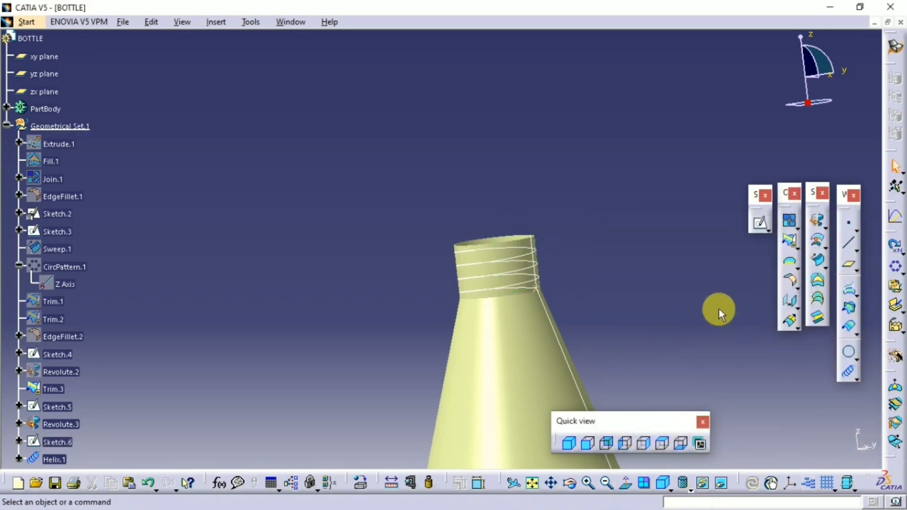
- Create a circular swept surface of the Center and radius subtype with the neck helix as its center curve
{"action": "left_click", "coordinate": [820, 294]}
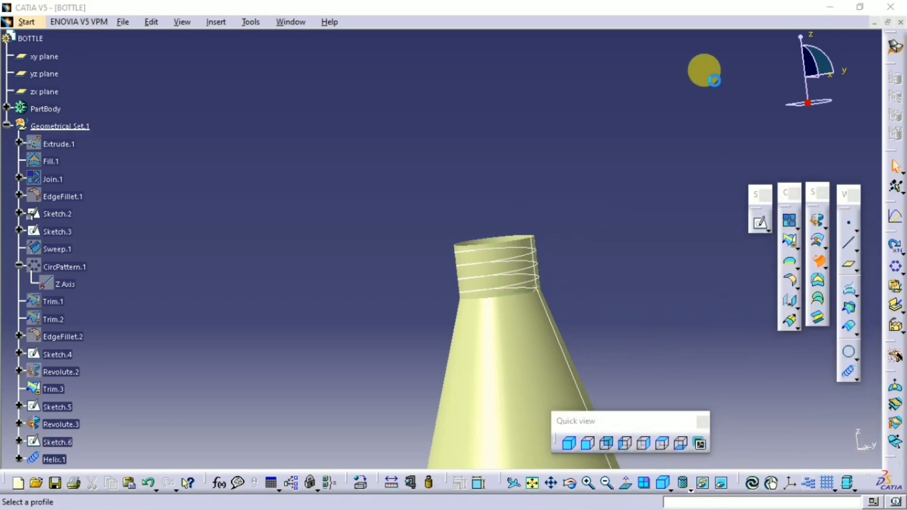
{"action": "left_click", "coordinate": [707, 72]}
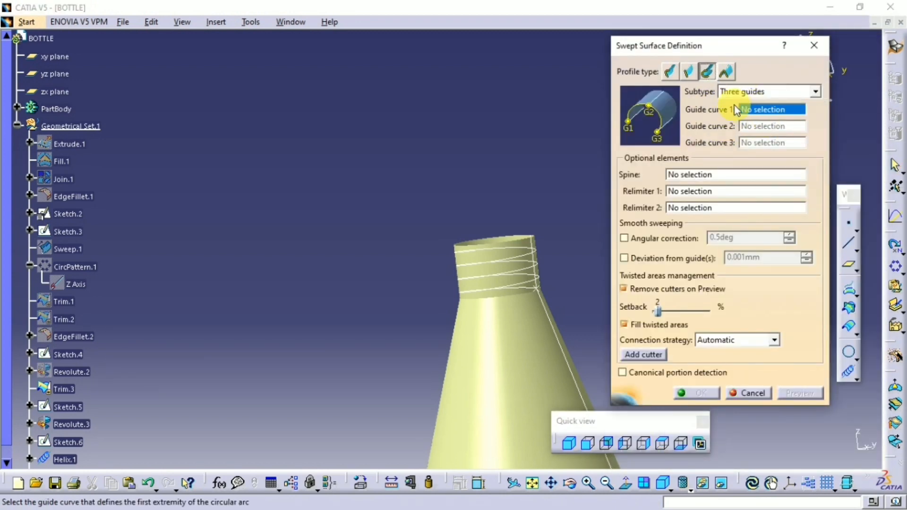
{"action": "left_click", "coordinate": [753, 92]}
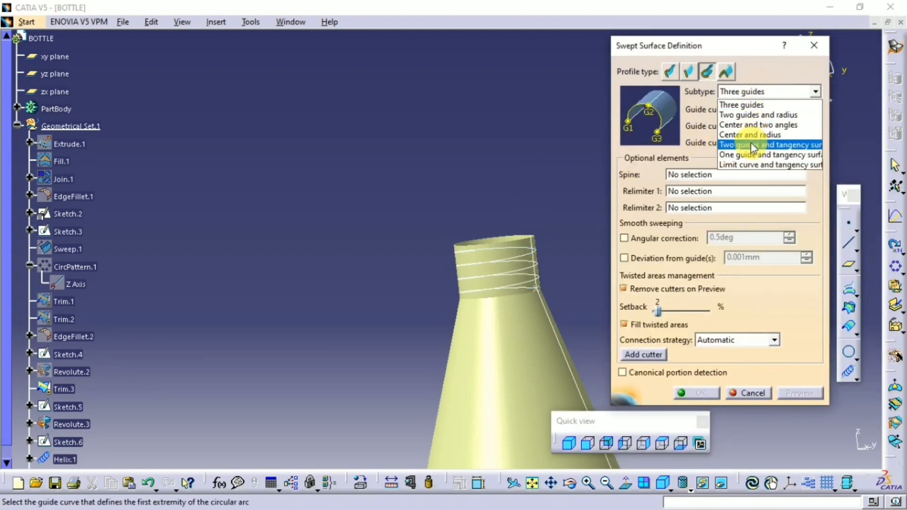
{"action": "left_click", "coordinate": [750, 135]}
{"action": "left_click", "coordinate": [516, 272]}
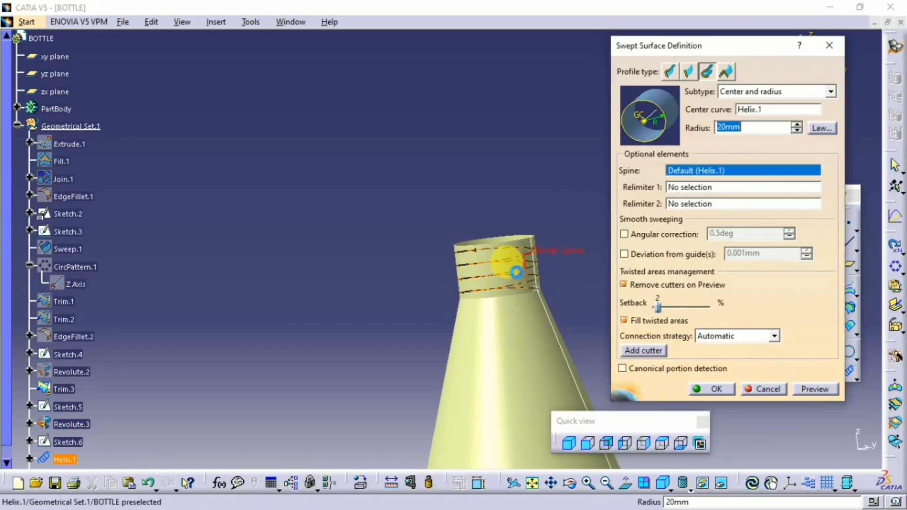
{"action": "left_click", "coordinate": [811, 391]}
{"action": "left_click", "coordinate": [722, 388]}
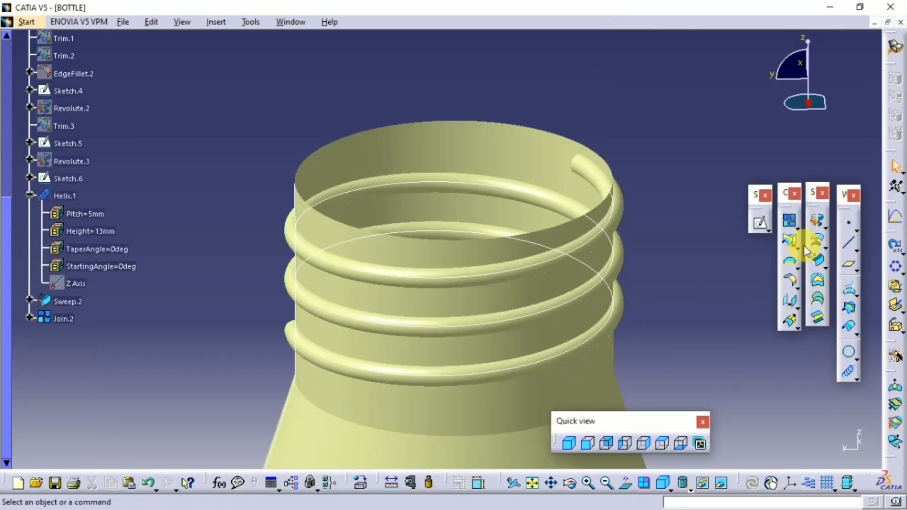
- Split the swept thread surface with the joined bottle surface as the cutting element
{"action": "left_click", "coordinate": [799, 249]}
{"action": "left_click", "coordinate": [816, 256]}
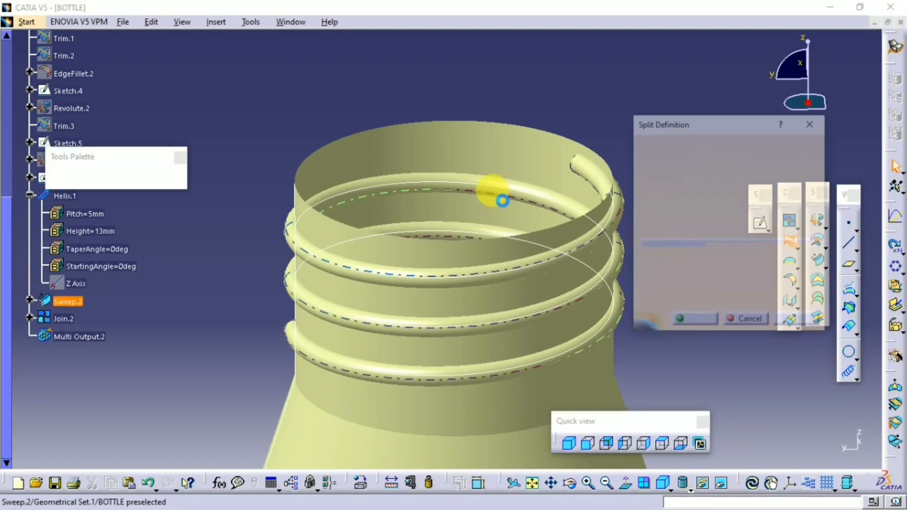
{"action": "left_click", "coordinate": [531, 274]}
{"action": "left_click", "coordinate": [508, 403]}
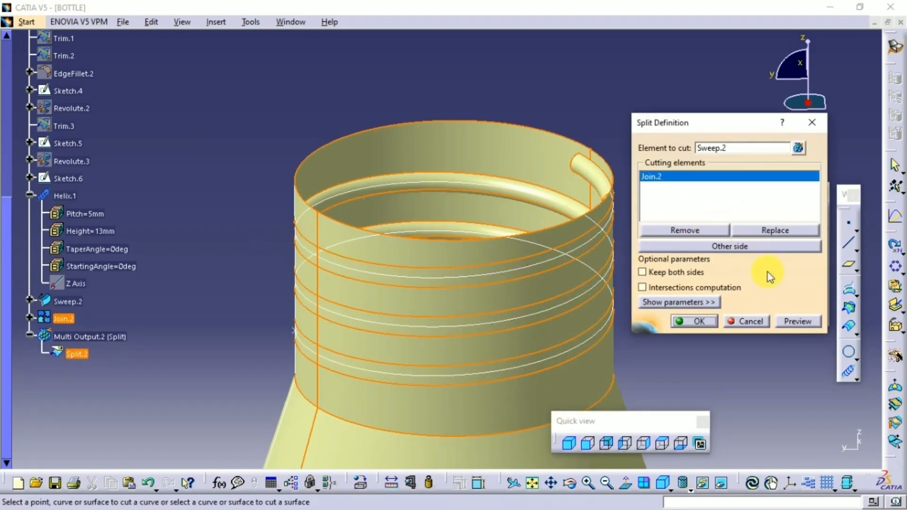
{"action": "left_click", "coordinate": [689, 323]}
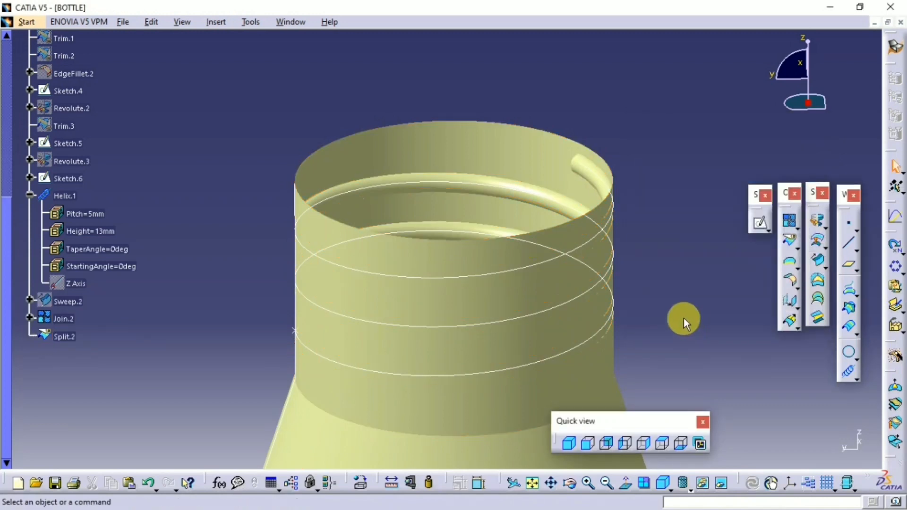
- Edit the thread split to keep the other side, outside the neck
{"action": "double_click", "coordinate": [64, 337]}
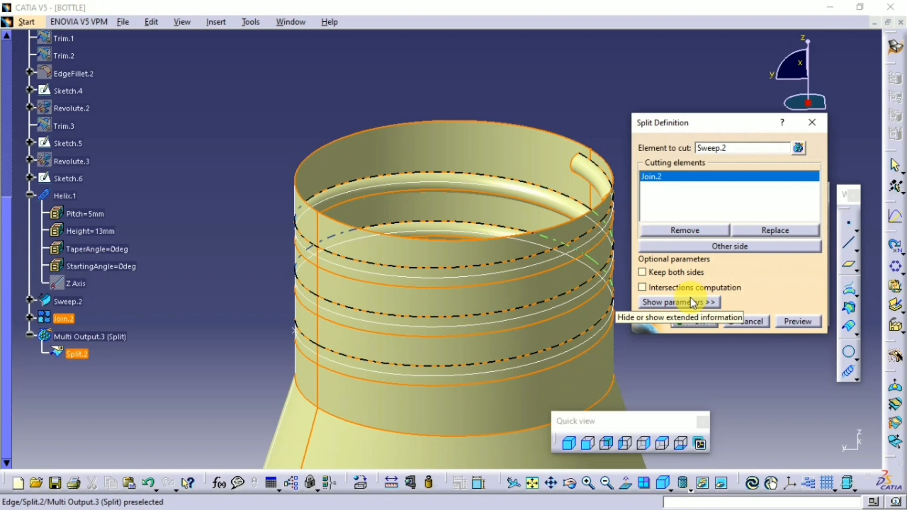
{"action": "left_click", "coordinate": [730, 246]}
{"action": "left_click", "coordinate": [689, 322]}
{"action": "middle_click_drag", "start_coordinate": [680, 326], "coordinate": [605, 266]}
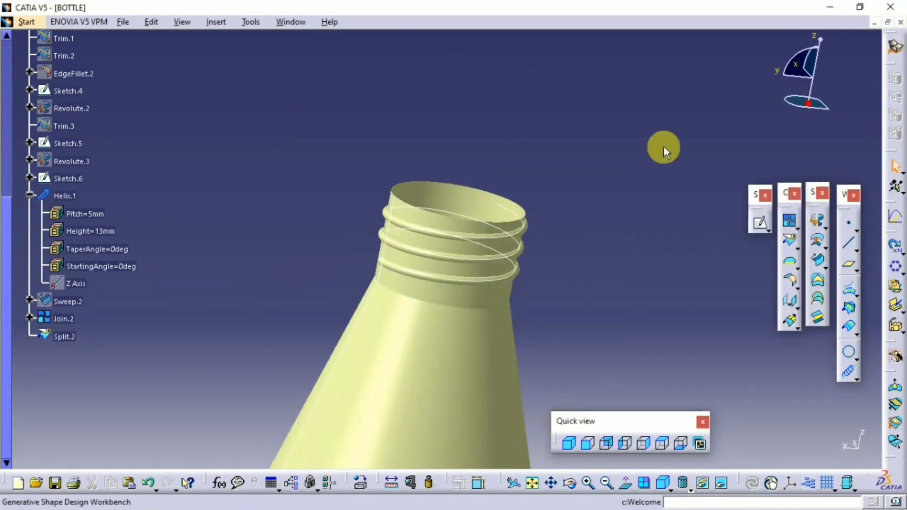
- Start an edge fillet on the joined bottle surface with only the two circular edges above the waist selected
{"action": "middle_click_drag", "start_coordinate": [662, 146], "coordinate": [449, 251]}
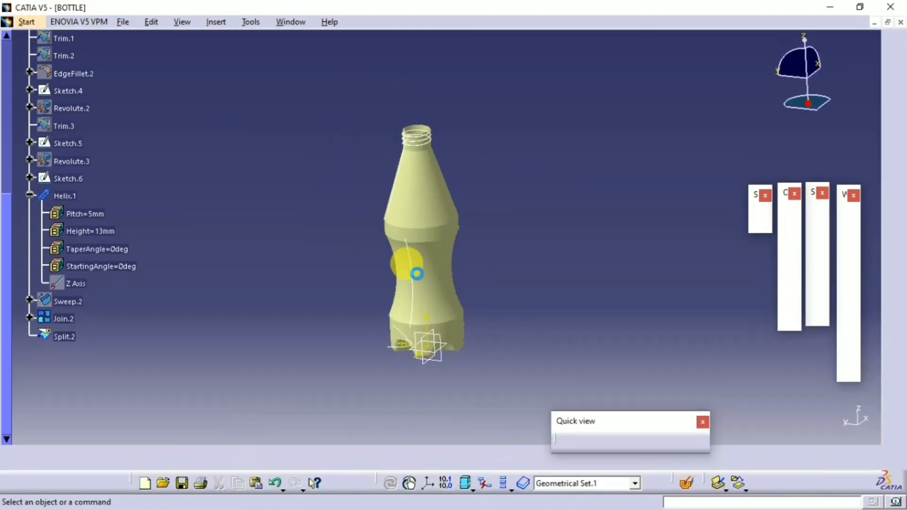
{"action": "middle_click_drag", "start_coordinate": [409, 265], "coordinate": [404, 83]}
{"action": "left_click", "coordinate": [403, 85]}
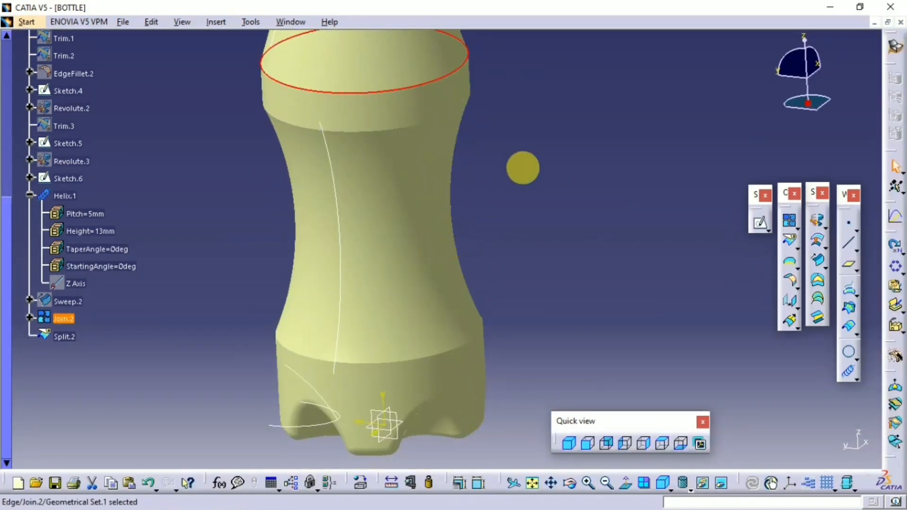
{"action": "left_click", "coordinate": [799, 289]}
{"action": "left_click", "coordinate": [802, 294]}
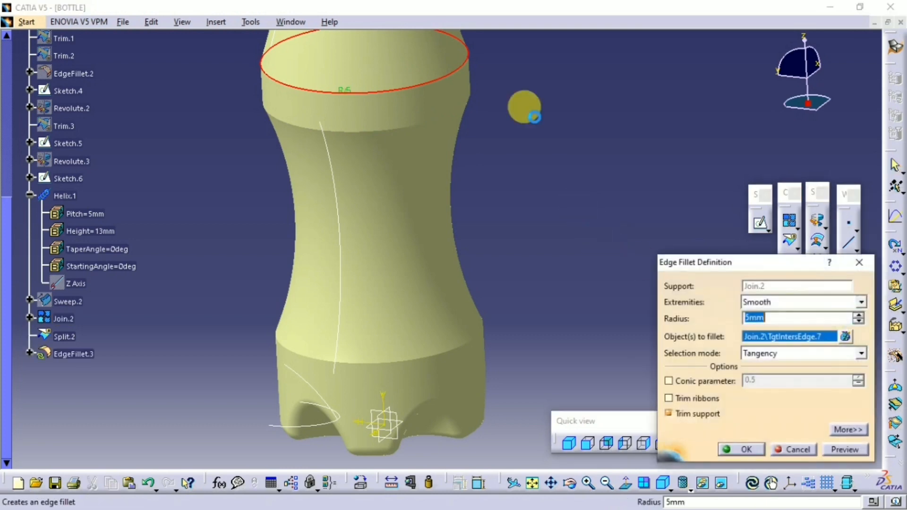
{"action": "left_click", "coordinate": [416, 125]}
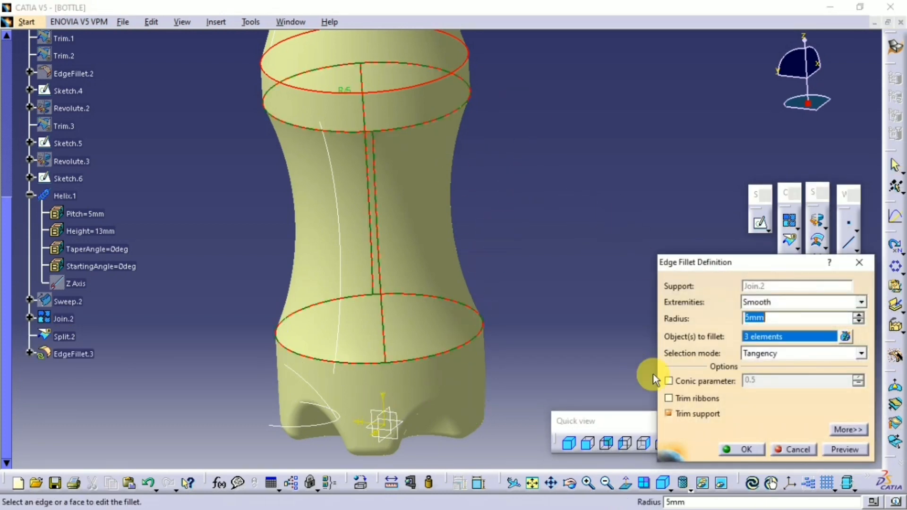
{"action": "left_click", "coordinate": [457, 326]}
{"action": "left_click", "coordinate": [464, 351]}
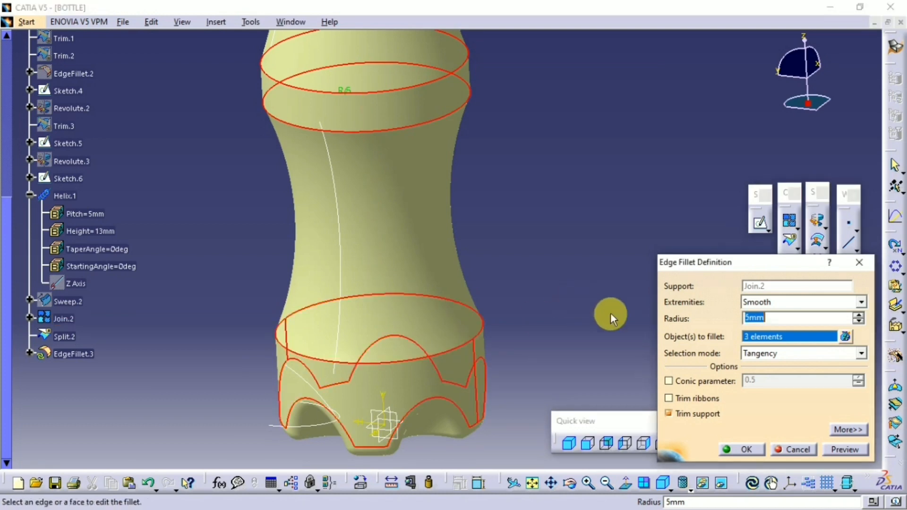
{"action": "left_click", "coordinate": [591, 333]}
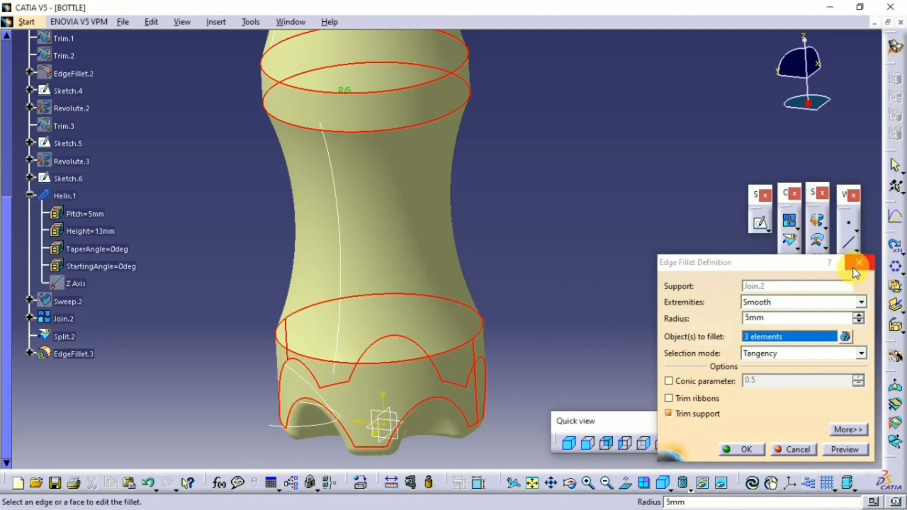
{"action": "left_click", "coordinate": [462, 359]}
- Set the fillet radius to 2 mm, preview it and create the fillet
{"action": "left_click", "coordinate": [790, 324]}
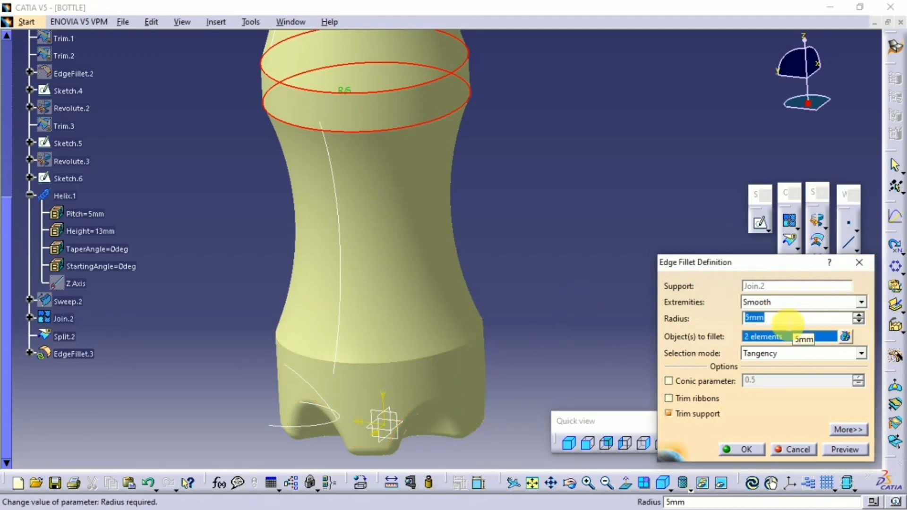
{"action": "type", "text": "1"}
{"action": "type", "text": "2"}
{"action": "key", "text": "Return"}
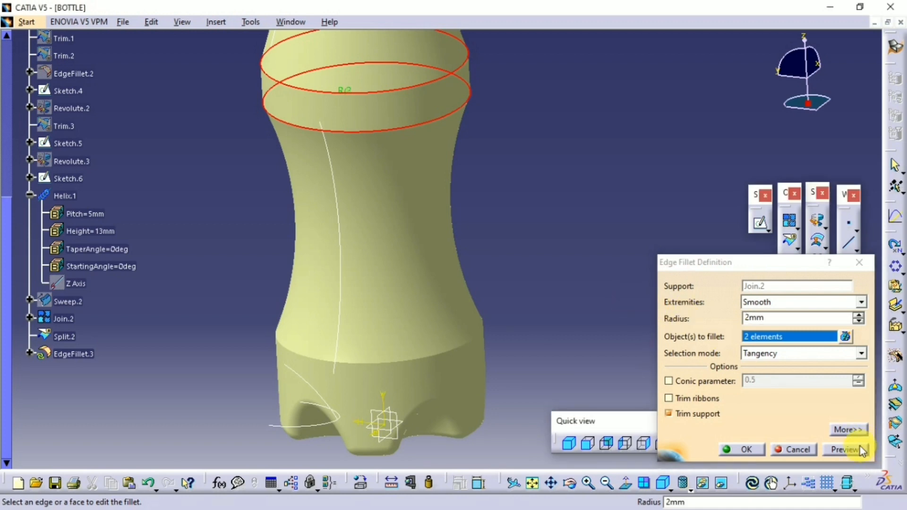
{"action": "left_click", "coordinate": [846, 450]}
{"action": "left_click", "coordinate": [749, 445]}
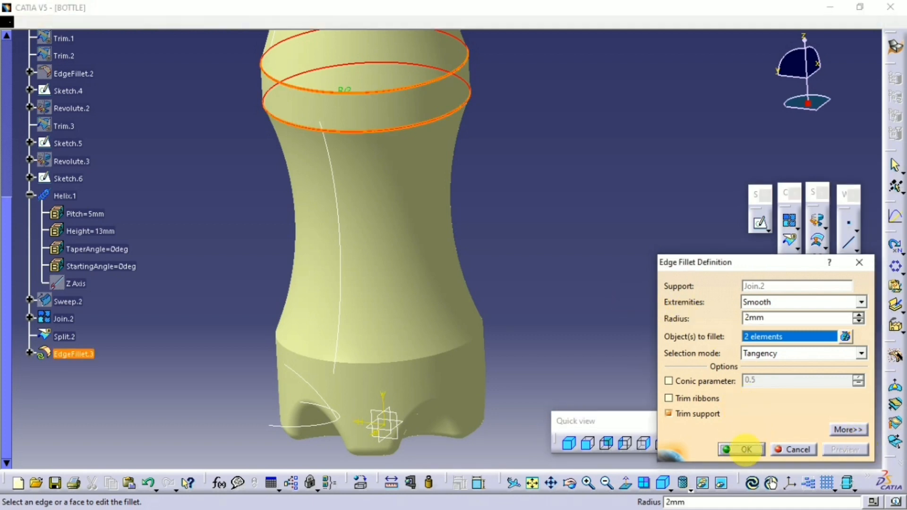
- Try a separate 2 mm edge fillet on the circular edge below the waist and delete it
{"action": "left_click", "coordinate": [472, 356]}
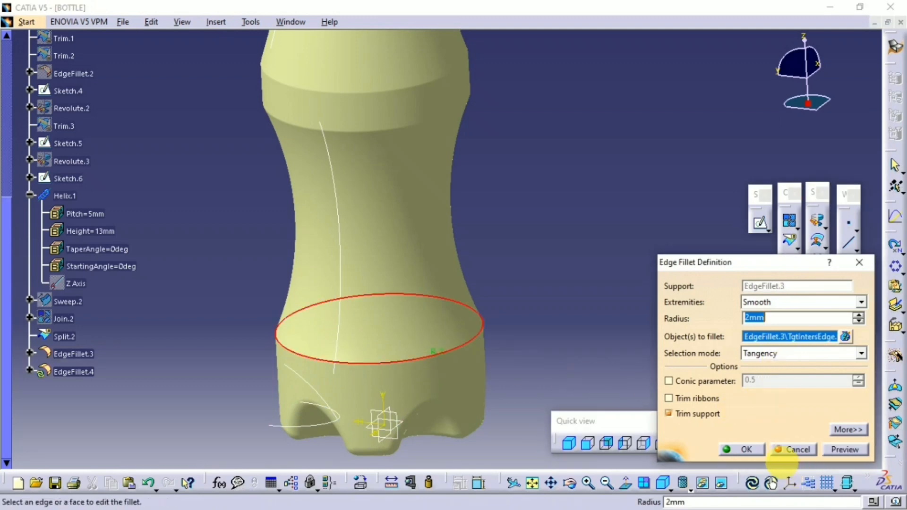
{"action": "left_click", "coordinate": [745, 450]}
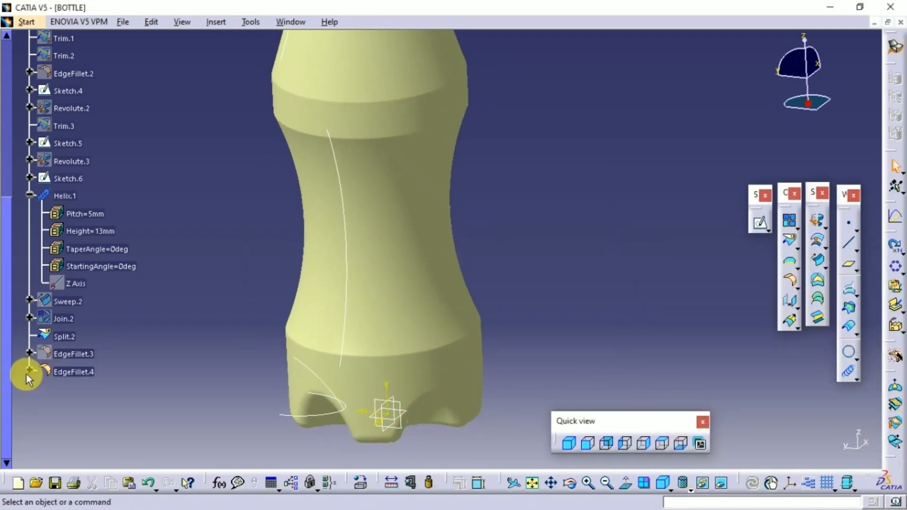
{"action": "left_click", "coordinate": [74, 372]}
{"action": "right_click", "coordinate": [74, 372]}
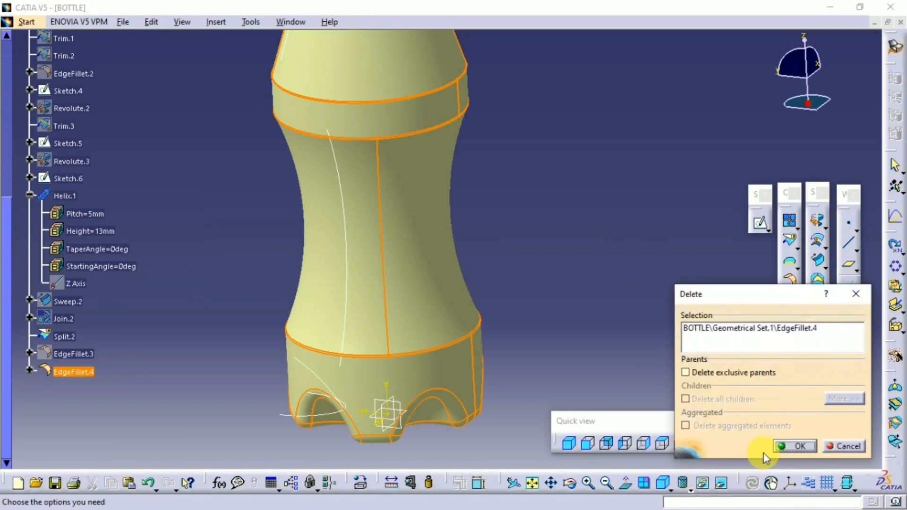
{"action": "left_click", "coordinate": [793, 447]}
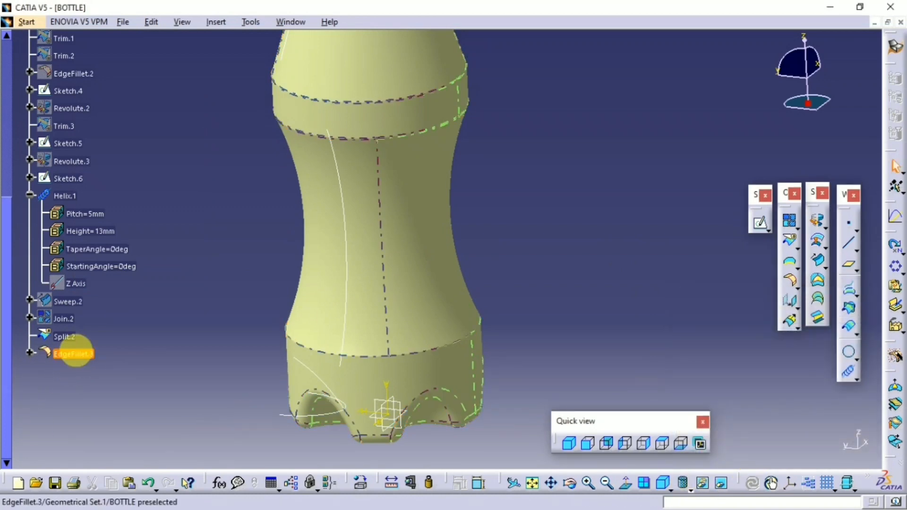
- Edit the body edge fillet to include the circular edge below the waist and set its radius to 5 mm
{"action": "double_click", "coordinate": [75, 354]}
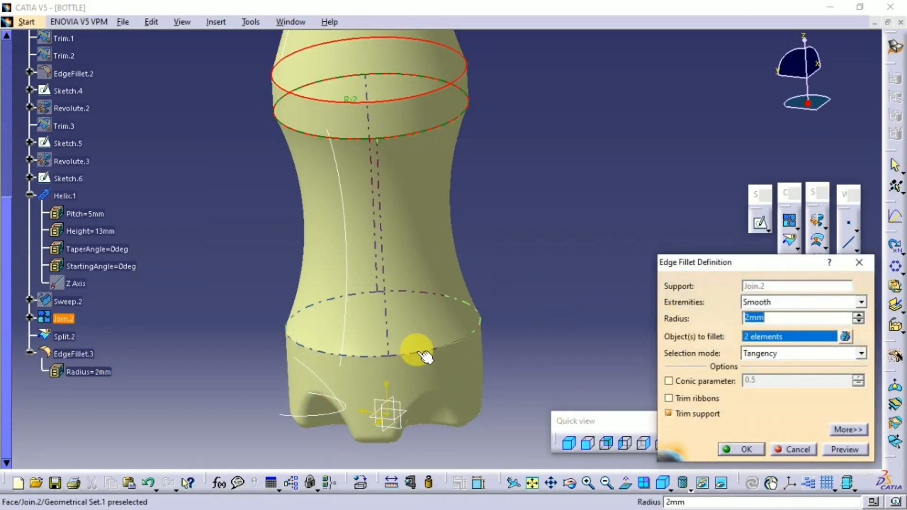
{"action": "left_click", "coordinate": [440, 358]}
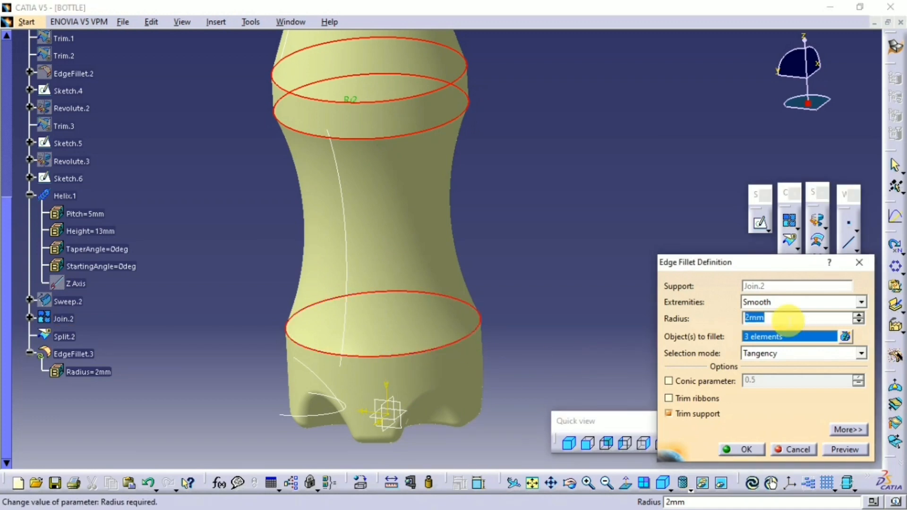
{"action": "type", "text": "5"}
{"action": "key", "text": "Return"}
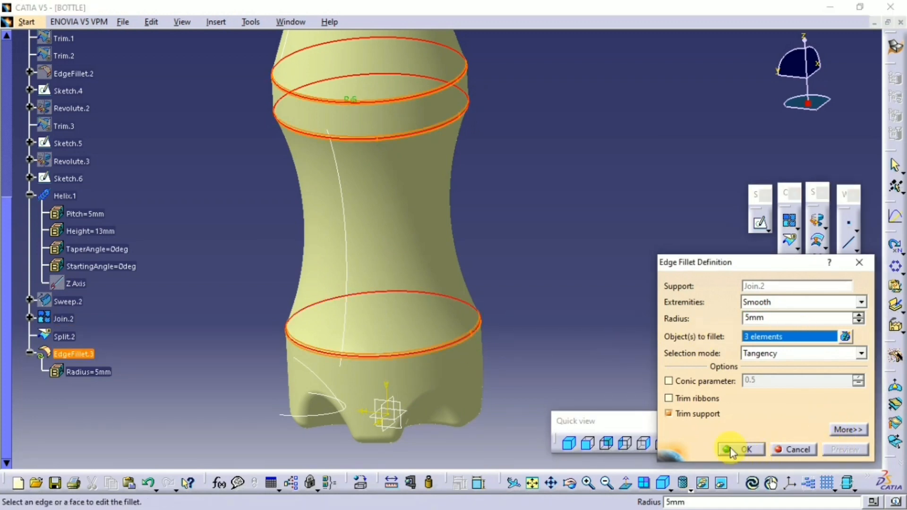
{"action": "left_click", "coordinate": [733, 450]}
- Switch to the Part Design workbench and convert the filleted bottle surface into a solid with Close Surface
{"action": "middle_click_drag", "start_coordinate": [563, 240], "coordinate": [602, 315]}
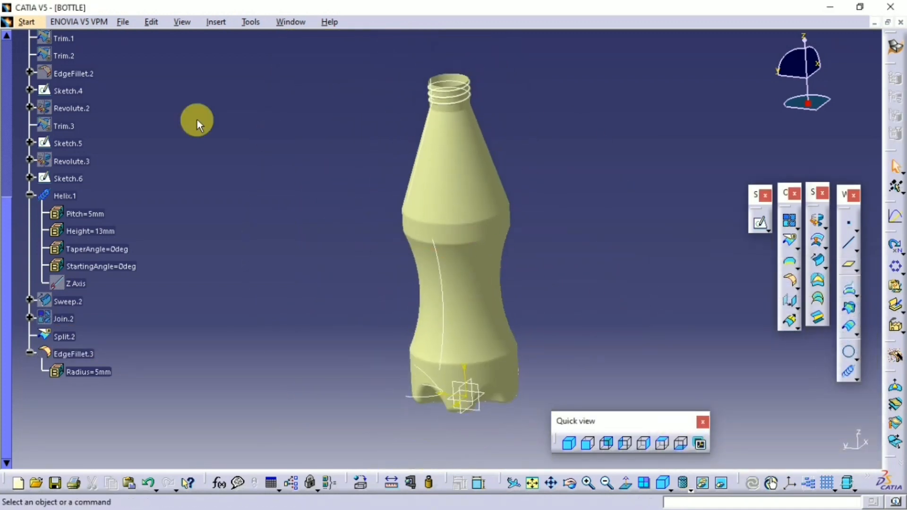
{"action": "left_click", "coordinate": [25, 21]}
{"action": "mouse_move", "coordinate": [63, 52]}
{"action": "left_click", "coordinate": [217, 67]}
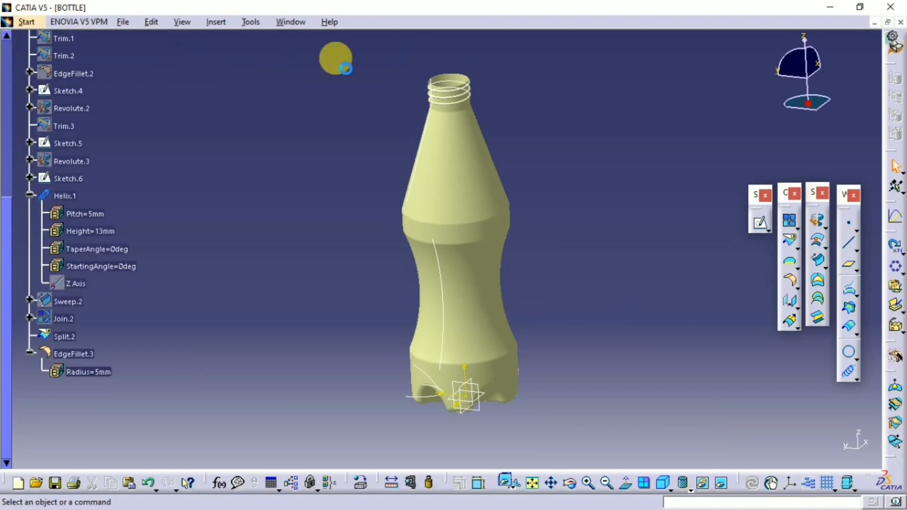
{"action": "middle_click_drag", "start_coordinate": [461, 232], "coordinate": [376, 187]}
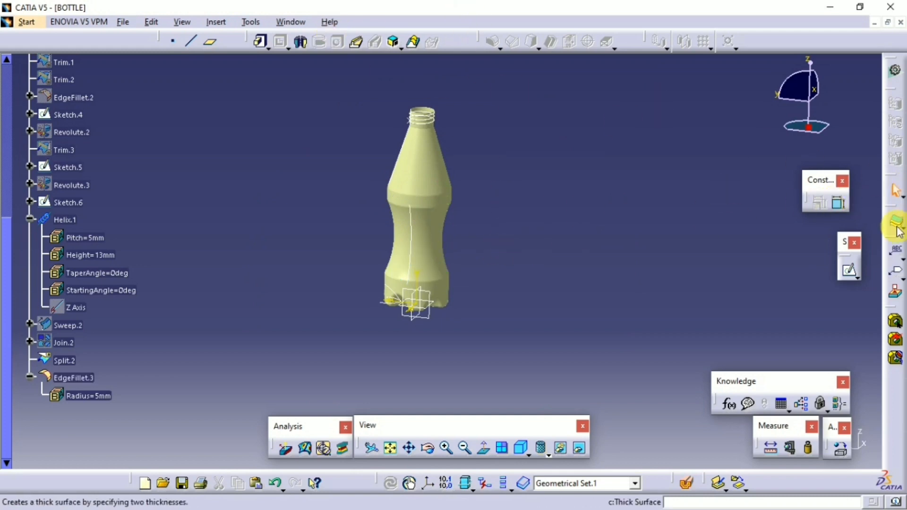
{"action": "left_click", "coordinate": [875, 235]}
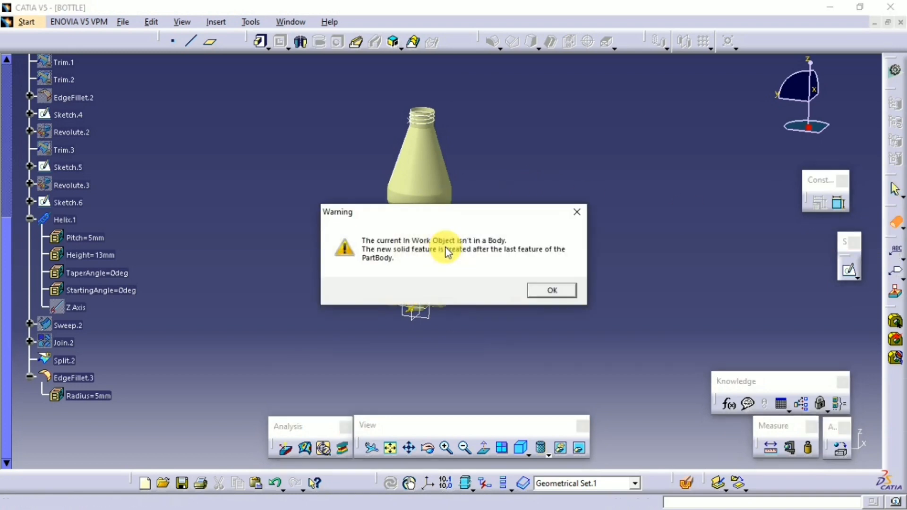
{"action": "left_click", "coordinate": [551, 290]}
{"action": "left_click", "coordinate": [432, 249]}
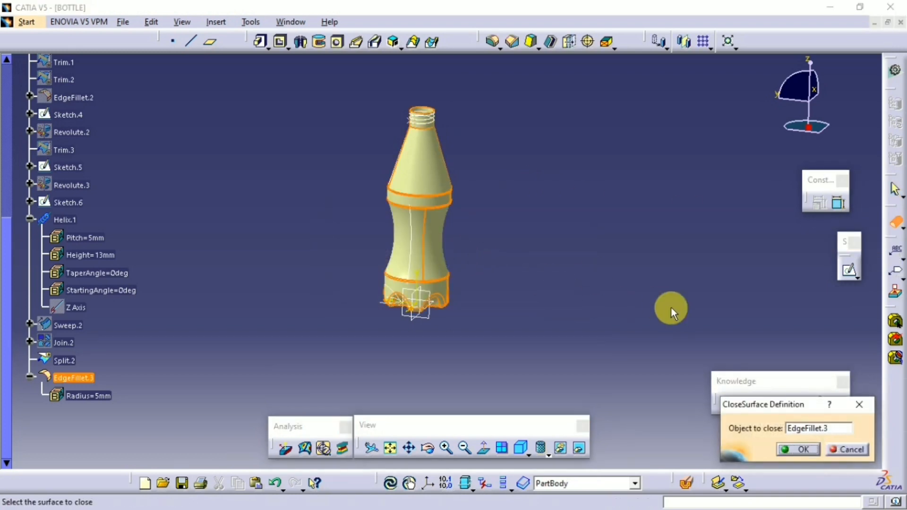
{"action": "left_click", "coordinate": [813, 453]}
- Shell the bottle solid with 1 mm inside and 0 mm outside thickness, removing the flat top face of the neck
{"action": "middle_click_drag", "start_coordinate": [558, 302], "coordinate": [672, 256]}
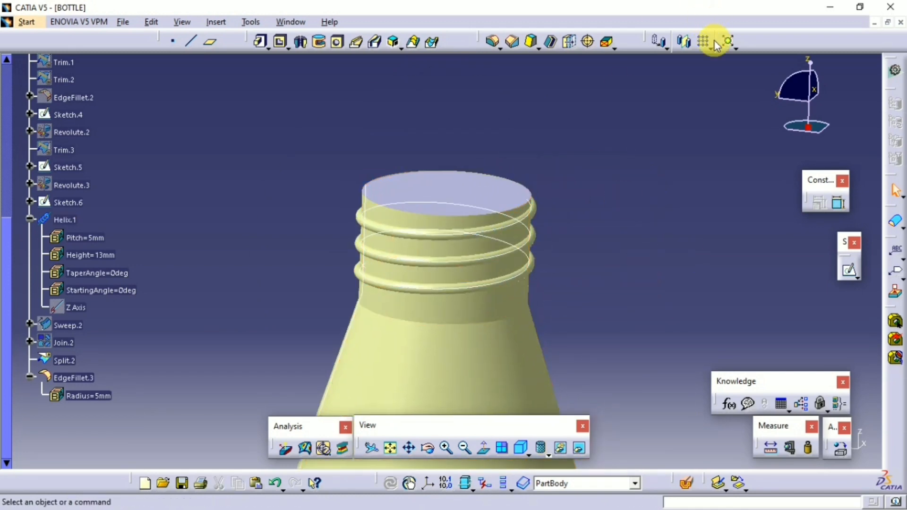
{"action": "left_click", "coordinate": [548, 44]}
{"action": "left_click", "coordinate": [449, 182]}
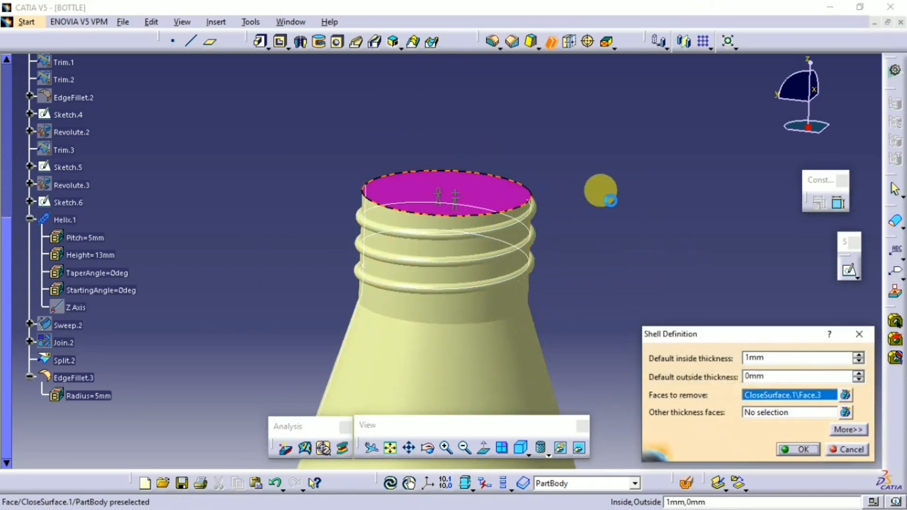
{"action": "left_click", "coordinate": [802, 452]}
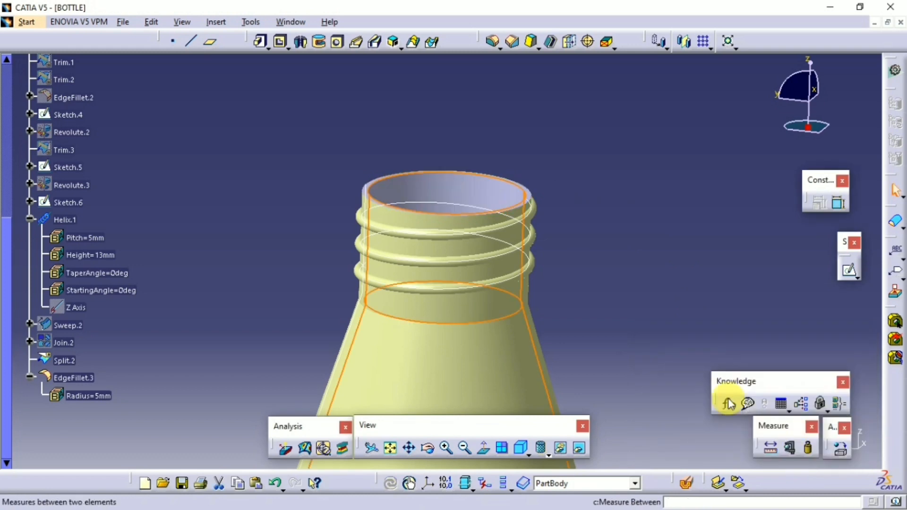
- Hide the filleted bottle surface and the helix curve around the neck
{"action": "middle_click_drag", "start_coordinate": [530, 279], "coordinate": [590, 290]}
{"action": "right_click", "coordinate": [508, 397]}
{"action": "left_click", "coordinate": [575, 166]}
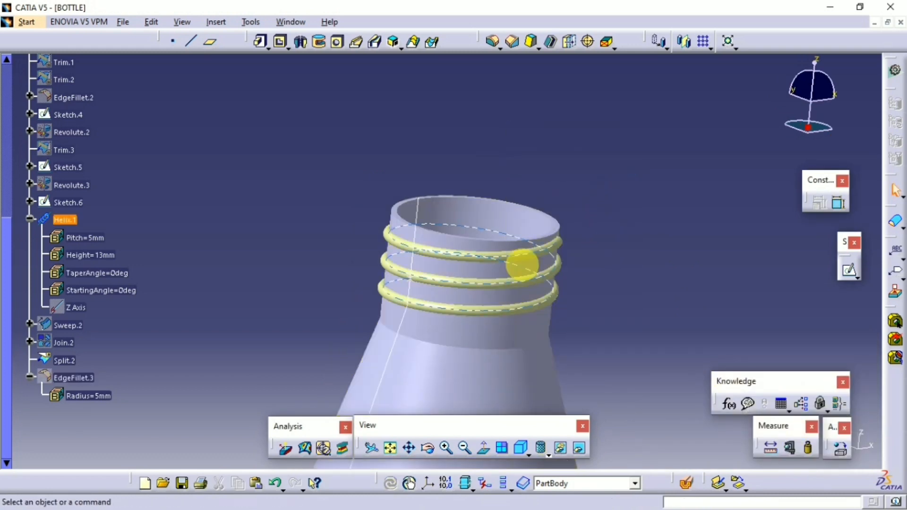
{"action": "right_click", "coordinate": [522, 208]}
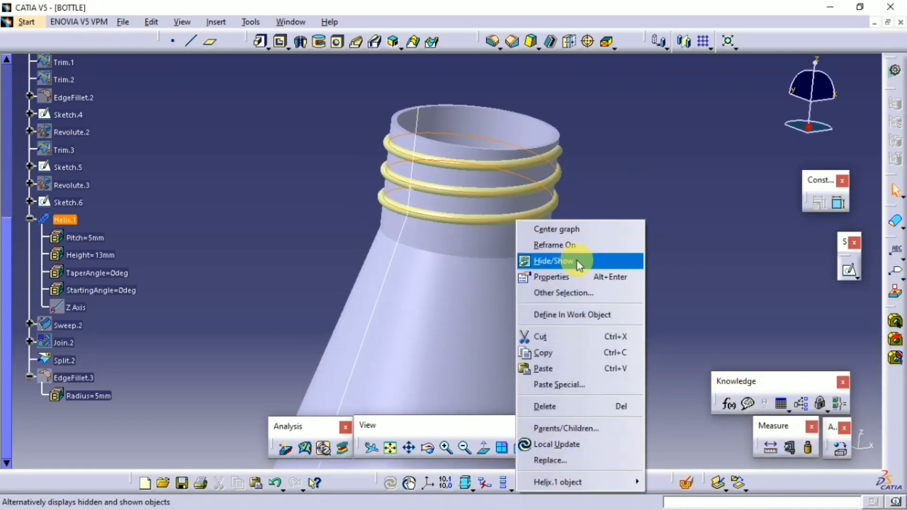
{"action": "left_click", "coordinate": [575, 260]}
- Try to convert the split neck thread surface into a solid with Close Surface
{"action": "left_click", "coordinate": [896, 235]}
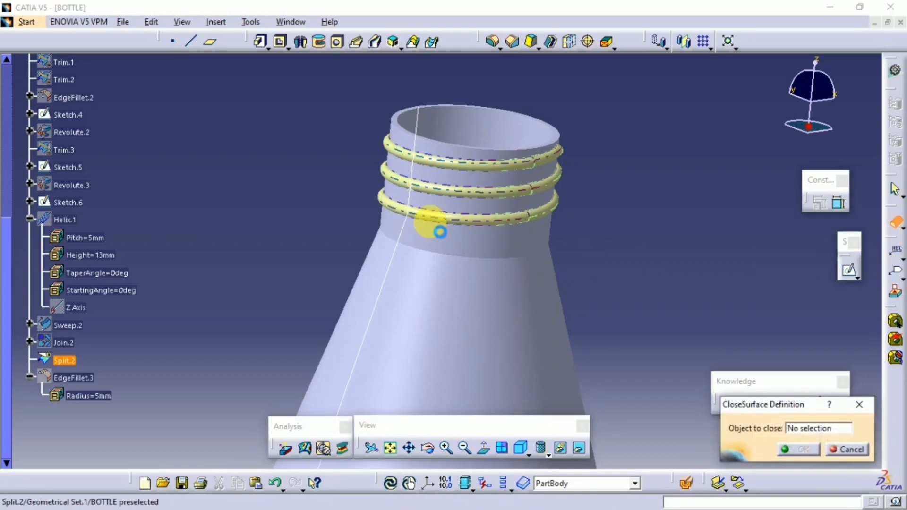
{"action": "left_click", "coordinate": [466, 218]}
{"action": "left_click", "coordinate": [800, 450]}
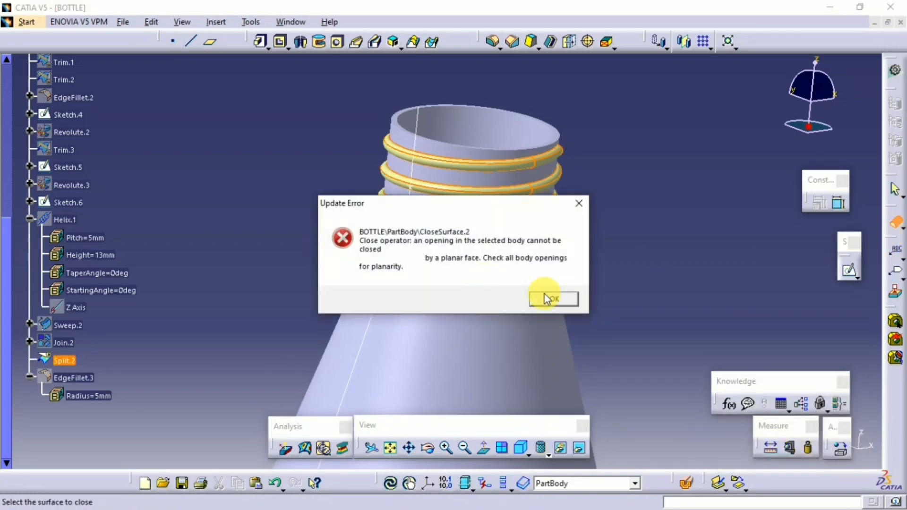
{"action": "left_click", "coordinate": [554, 301]}
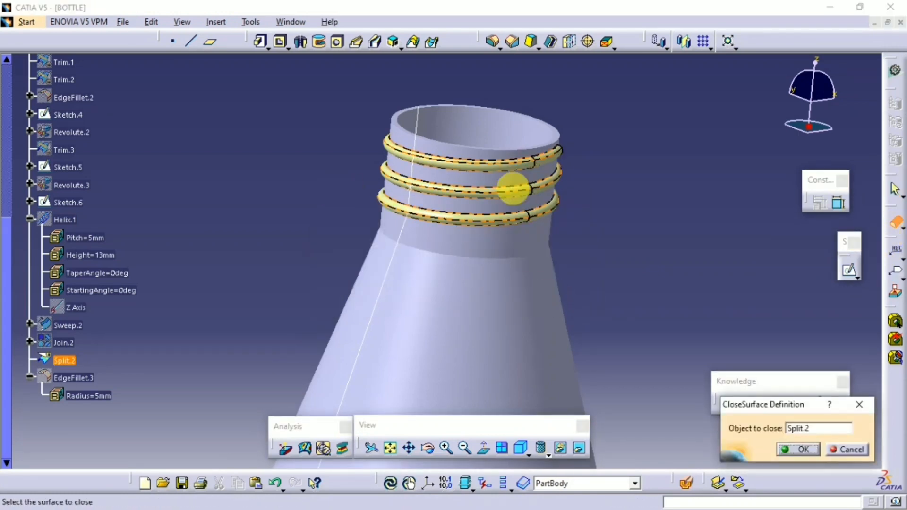
- Hide and reshow the split thread surface, and show the helix curve again
{"action": "middle_click_drag", "start_coordinate": [239, 213], "coordinate": [561, 177]}
{"action": "right_click", "coordinate": [437, 201]}
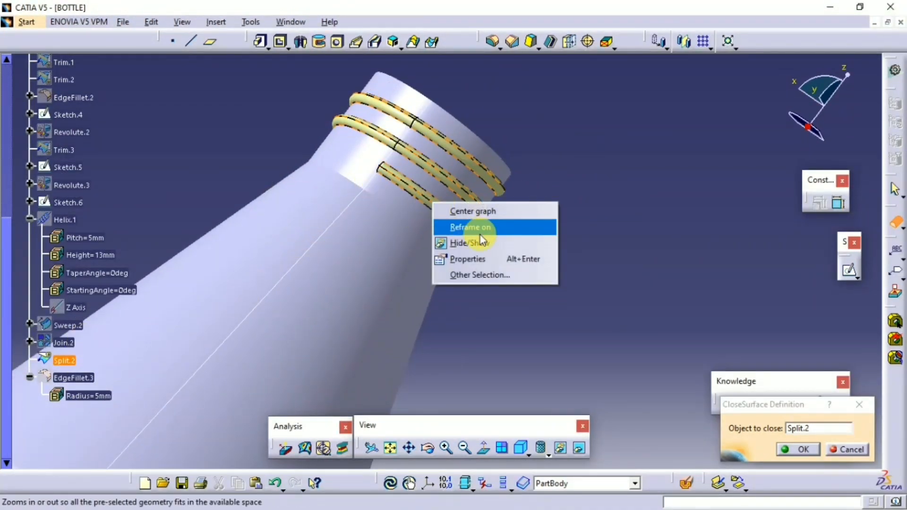
{"action": "left_click", "coordinate": [481, 242]}
{"action": "right_click", "coordinate": [64, 361]}
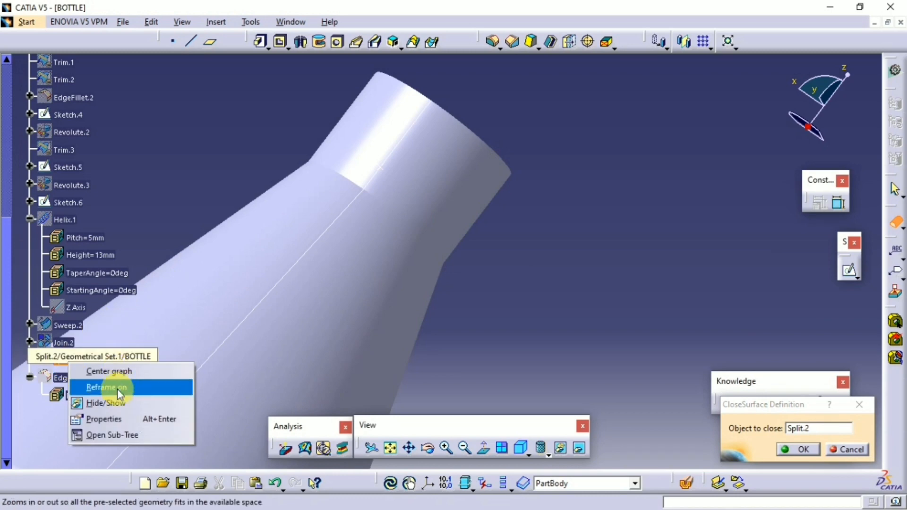
{"action": "left_click", "coordinate": [116, 403]}
{"action": "middle_click_drag", "start_coordinate": [551, 217], "coordinate": [142, 212]}
{"action": "right_click", "coordinate": [49, 223]}
{"action": "left_click", "coordinate": [85, 251]}
{"action": "middle_click_drag", "start_coordinate": [320, 213], "coordinate": [473, 201]}
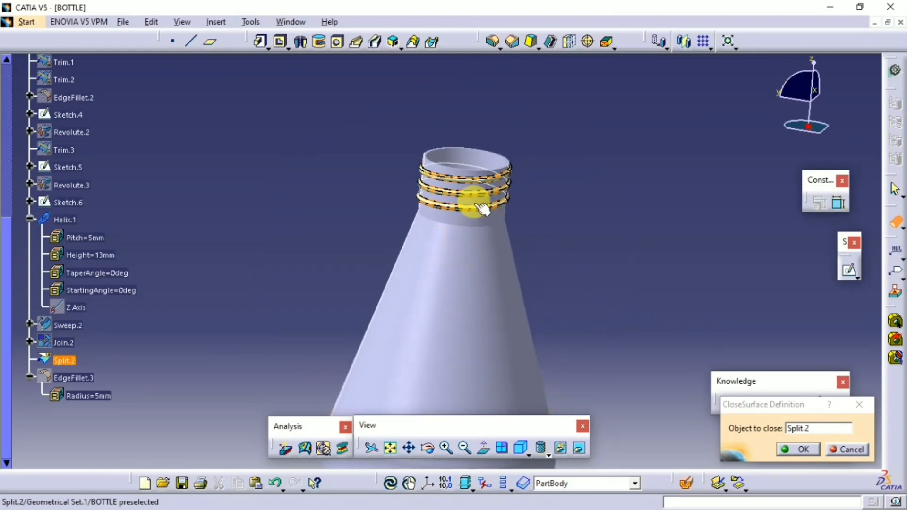
- Sketch a centre-point arc beside the bottle's waist profile and extend its upper end upward
{"action": "mouse_move", "coordinate": [601, 193]}
{"action": "middle_mouse_down"}
{"action": "mouse_move", "coordinate": [638, 116]}
{"action": "mouse_move", "coordinate": [440, 307]}
{"action": "mouse_move", "coordinate": [470, 419]}
{"action": "mouse_move", "coordinate": [557, 371]}
{"action": "mouse_move", "coordinate": [782, 356]}
{"action": "middle_mouse_up"}
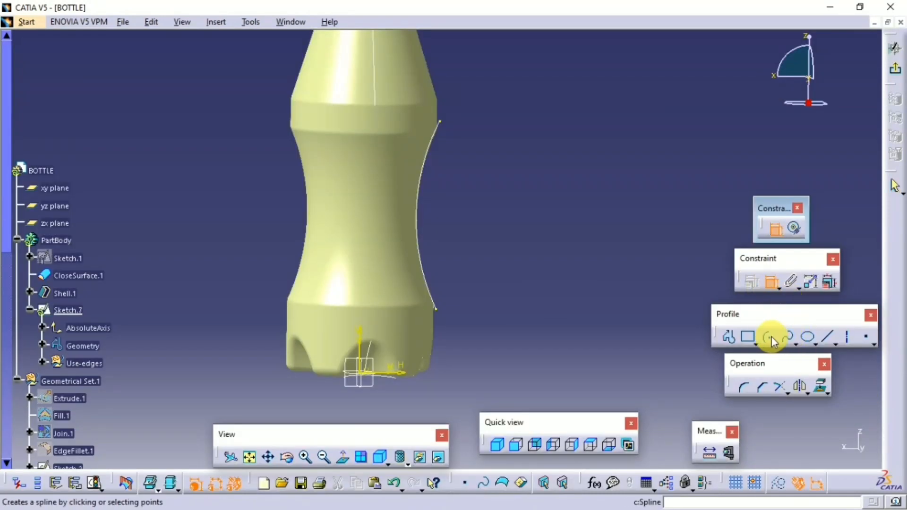
{"action": "left_click", "coordinate": [769, 337]}
{"action": "left_click", "coordinate": [546, 220]}
{"action": "left_click", "coordinate": [427, 196]}
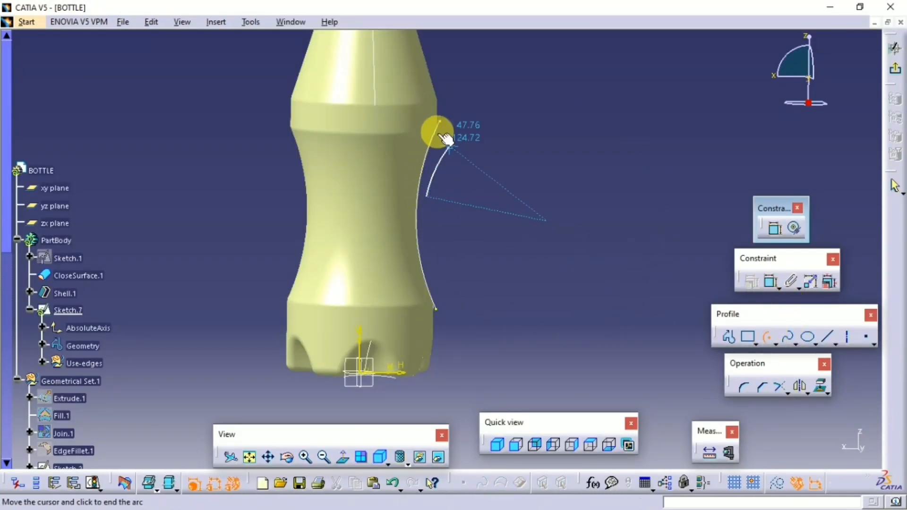
{"action": "left_click", "coordinate": [451, 168]}
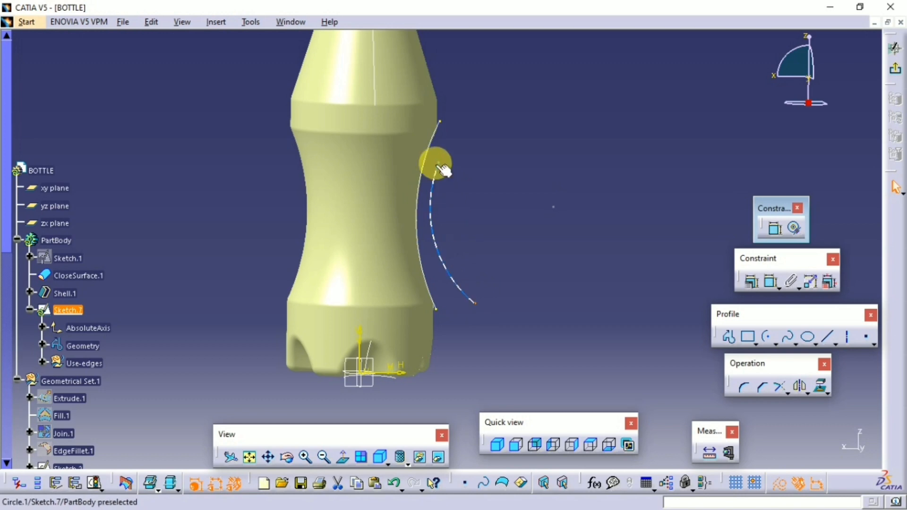
{"action": "left_click_drag", "start_coordinate": [439, 164], "coordinate": [454, 141]}
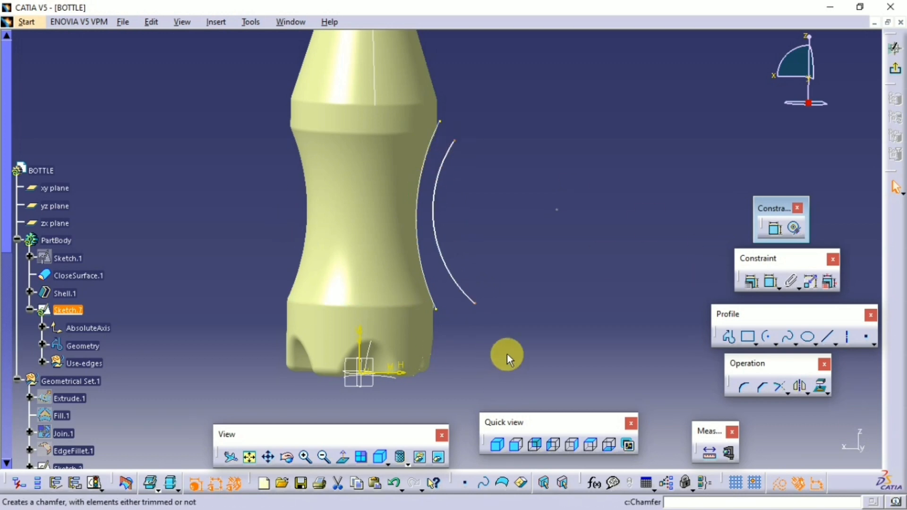
- Constrain the sketched arc to be coincident with the projected waist profile curve
{"action": "left_click", "coordinate": [772, 283]}
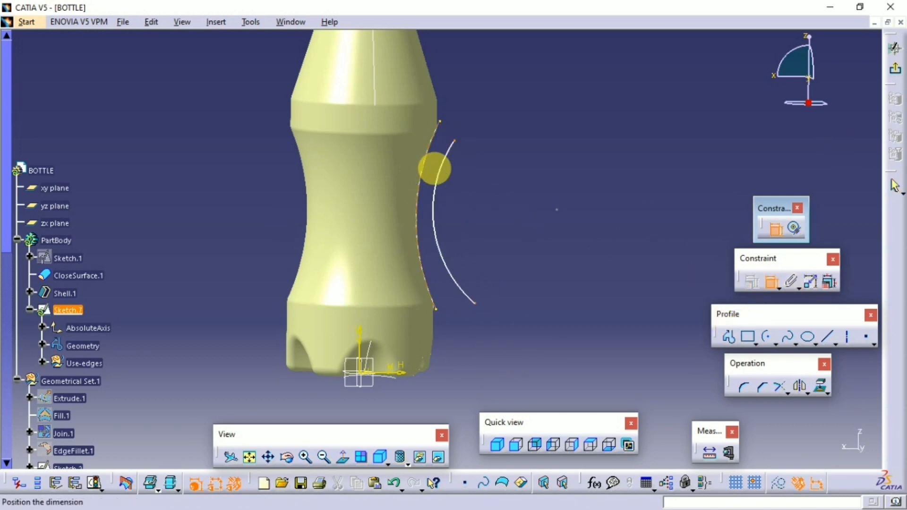
{"action": "left_click", "coordinate": [435, 168]}
{"action": "right_click", "coordinate": [443, 175]}
{"action": "left_click", "coordinate": [501, 420]}
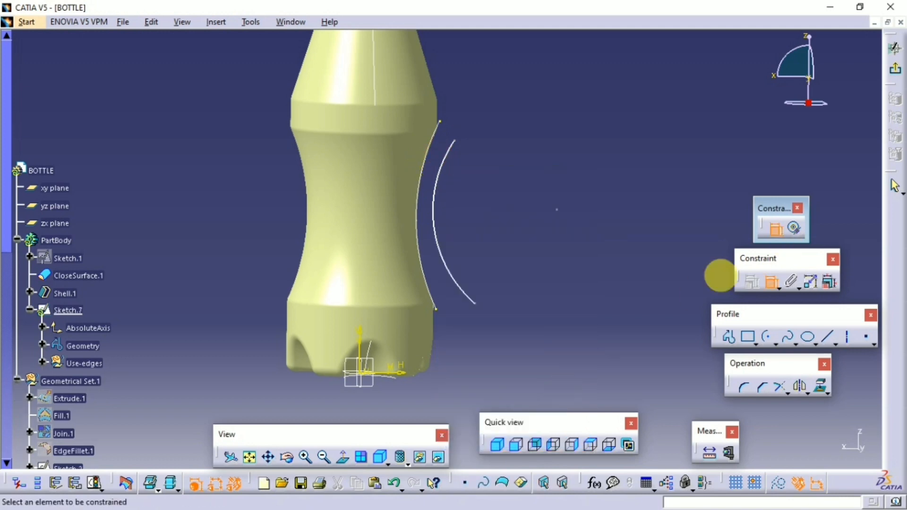
{"action": "left_click", "coordinate": [439, 182]}
{"action": "right_click", "coordinate": [514, 82]}
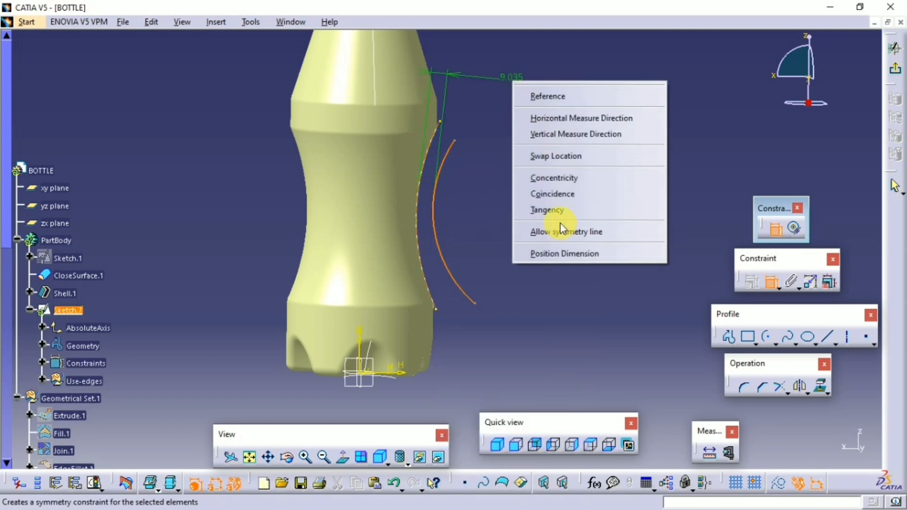
{"action": "left_click", "coordinate": [557, 195]}
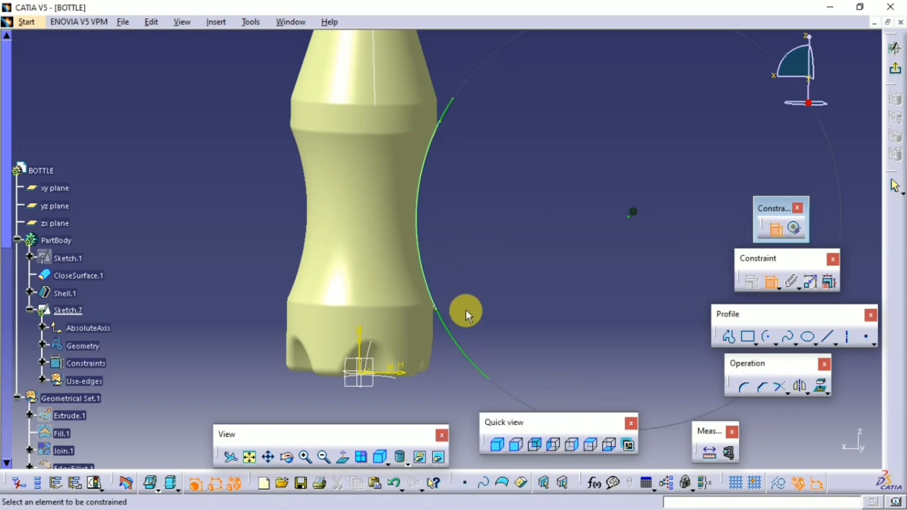
- Dimension the vertical distance between the arc's upper end and the waist curve's upper endpoint as 10 mm
{"action": "middle_click_drag", "start_coordinate": [510, 196], "coordinate": [488, 184]}
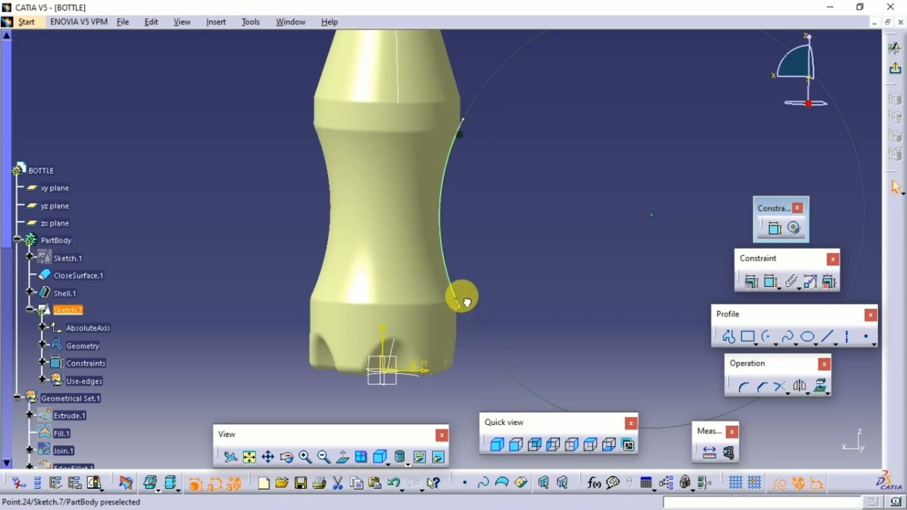
{"action": "left_click", "coordinate": [795, 228]}
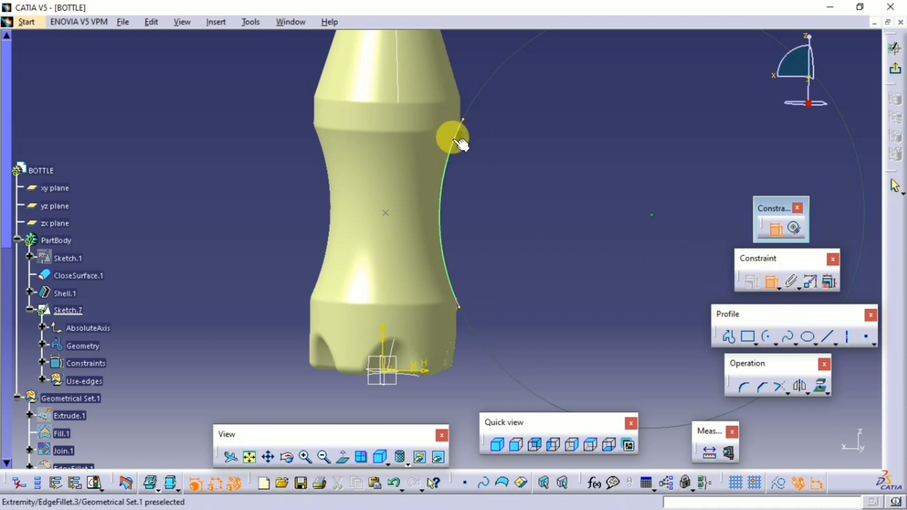
{"action": "left_click", "coordinate": [464, 123]}
{"action": "right_click", "coordinate": [504, 86]}
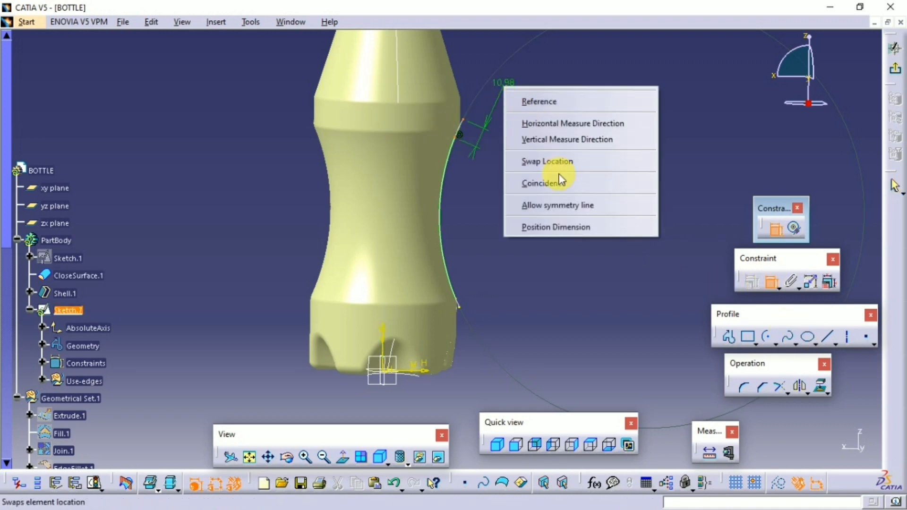
{"action": "left_click", "coordinate": [525, 138]}
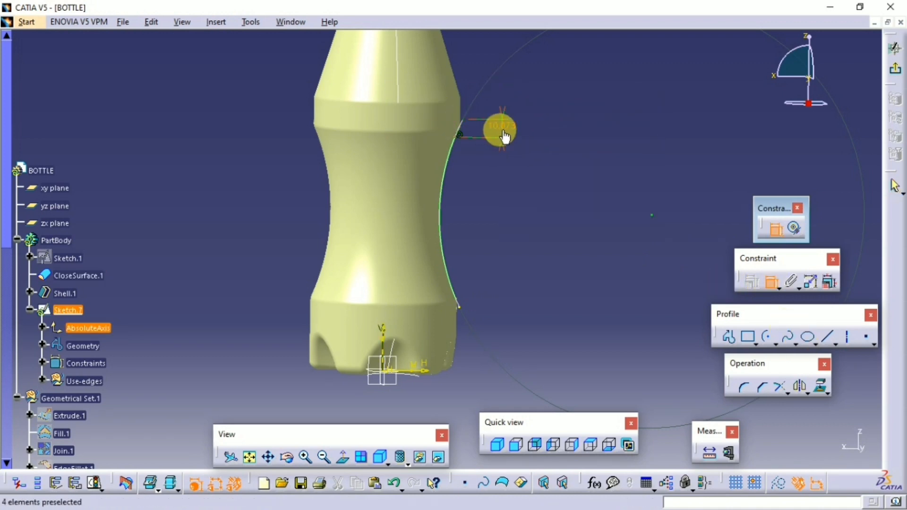
{"action": "double_click", "coordinate": [507, 134]}
{"action": "type", "text": "10"}
{"action": "key", "text": "Return"}
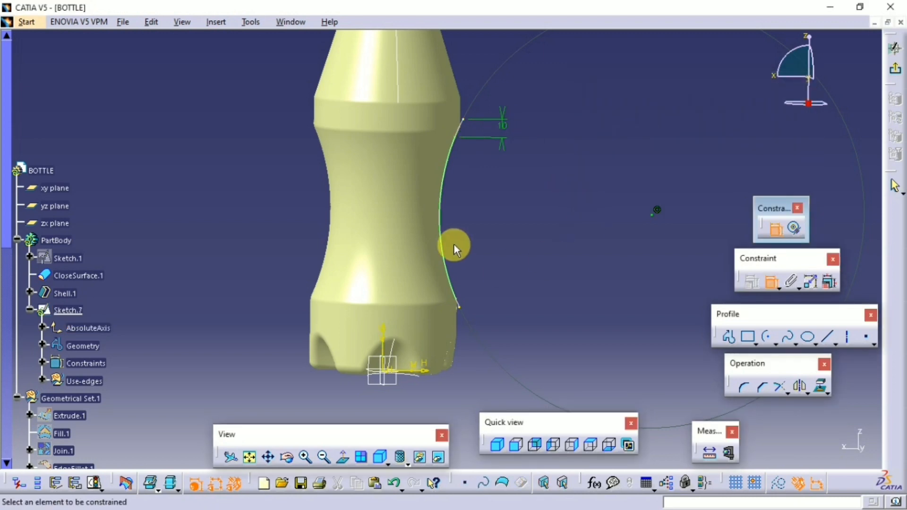
- Dimension the vertical distance between the arc's lower end and the waist curve's lower endpoint as 5 mm
{"action": "left_click", "coordinate": [461, 308]}
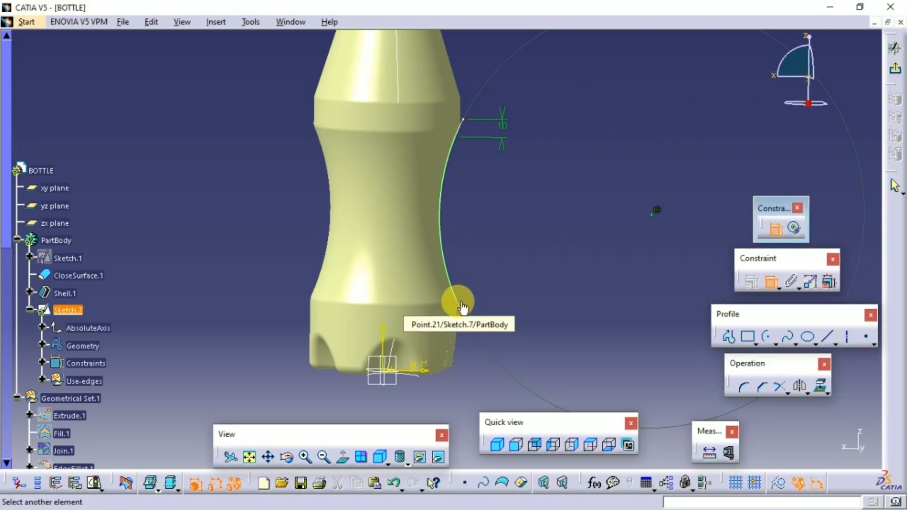
{"action": "right_click", "coordinate": [504, 266]}
{"action": "left_click", "coordinate": [520, 314]}
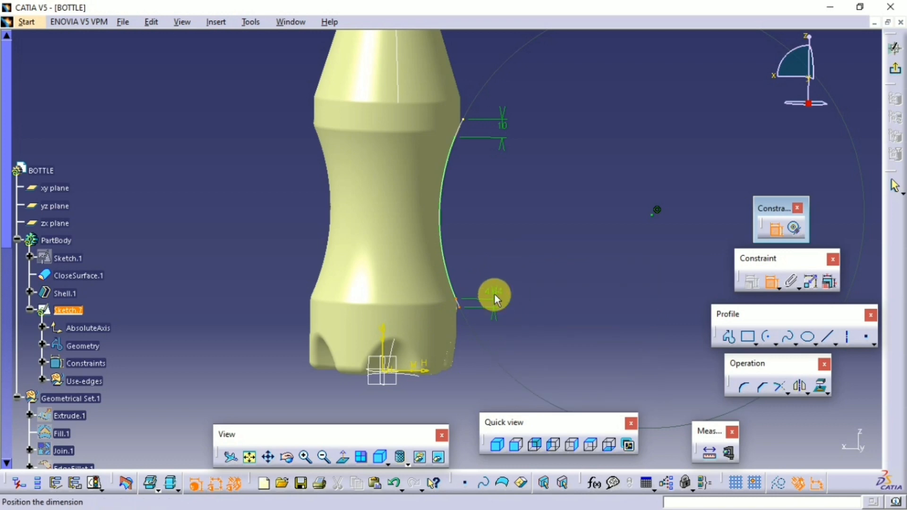
{"action": "left_click", "coordinate": [499, 297]}
{"action": "double_click", "coordinate": [495, 293]}
{"action": "type", "text": "5"}
{"action": "key", "text": "Return"}
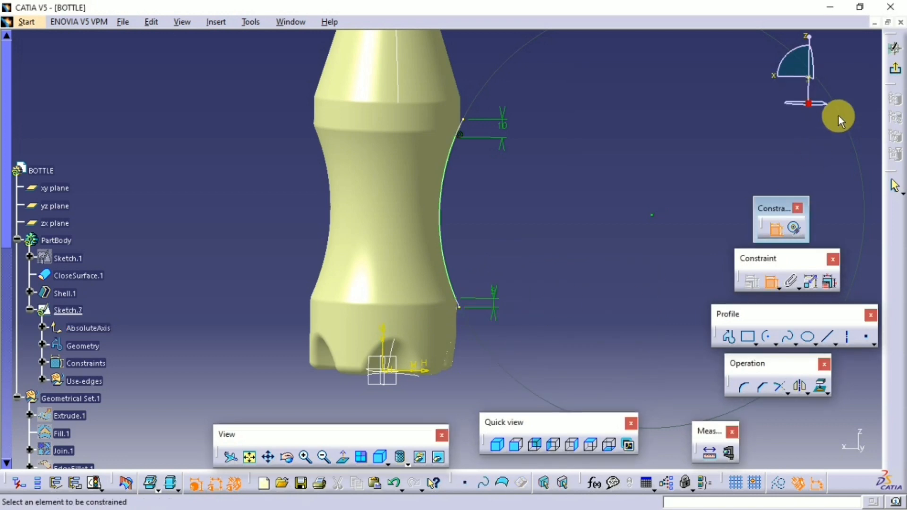
- Reopen the waist arc sketch, adjust the 10 mm vertical dimension at the arc's upper end, and exit the sketch
{"action": "left_click", "coordinate": [896, 69]}
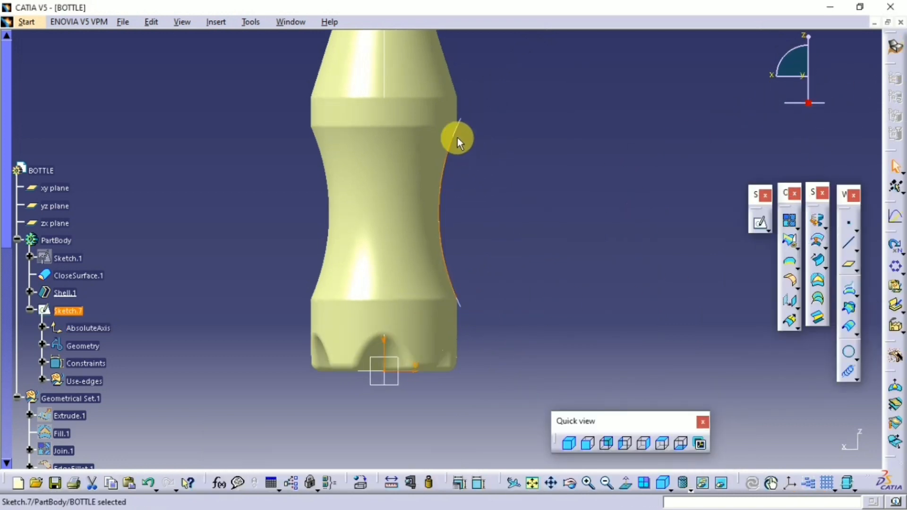
{"action": "double_click", "coordinate": [69, 311]}
{"action": "double_click", "coordinate": [502, 126]}
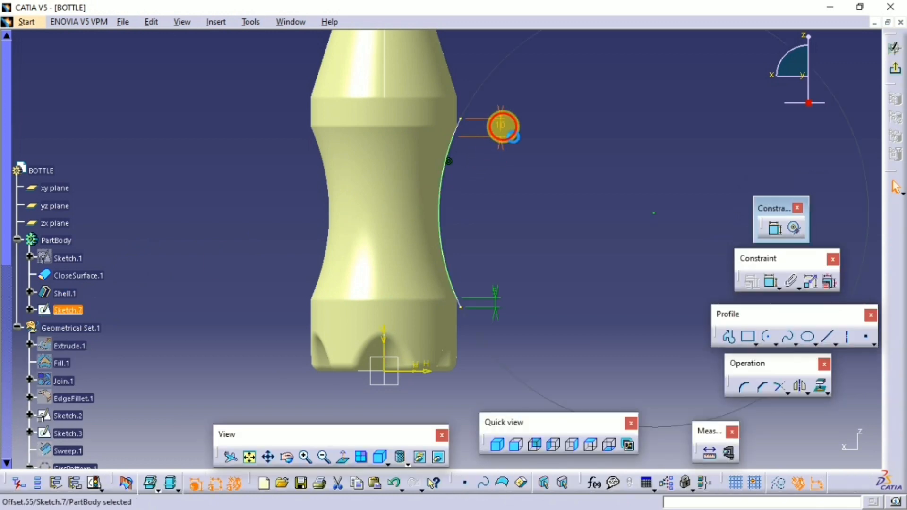
{"action": "key", "text": "Return"}
{"action": "left_click", "coordinate": [895, 69]}
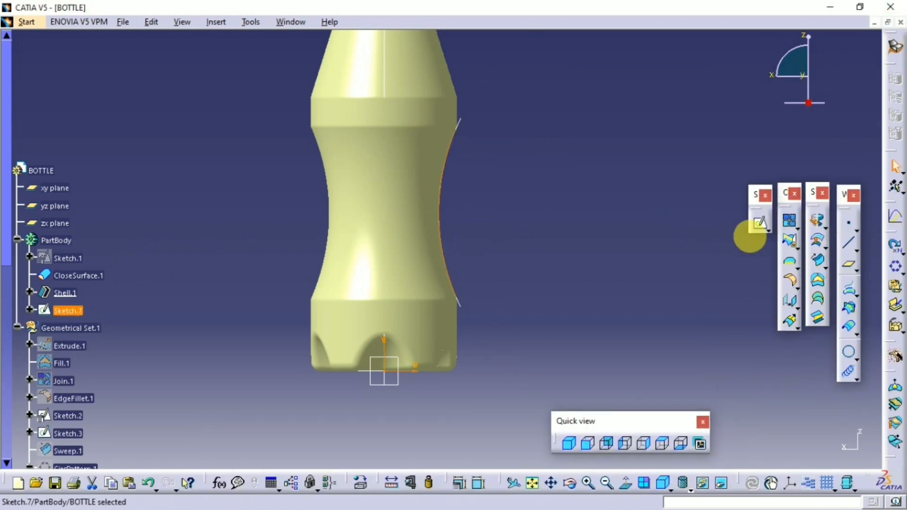
- Revolve the waist arc sketch 360 degrees about the Z axis as a surface
{"action": "left_click", "coordinate": [820, 222]}
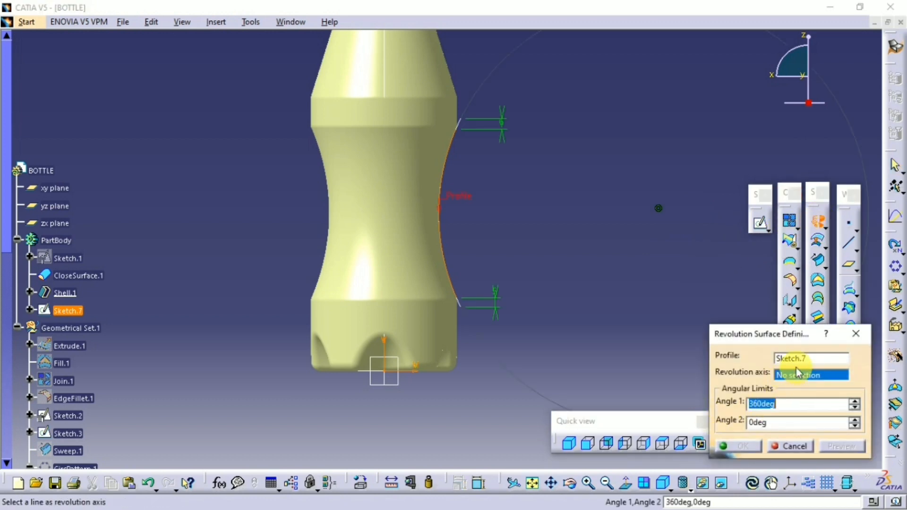
{"action": "right_click", "coordinate": [794, 375]}
{"action": "left_click", "coordinate": [799, 432]}
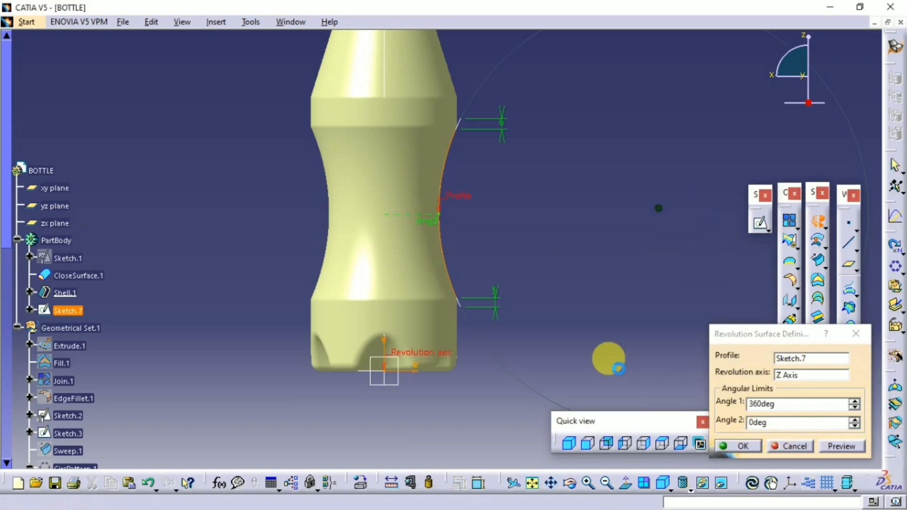
- Switch to Part Design and thicken the revolved waist surface with a 1 mm first offset and 0 mm second offset
{"action": "left_click", "coordinate": [26, 22]}
{"action": "mouse_move", "coordinate": [67, 55]}
{"action": "left_click", "coordinate": [215, 53]}
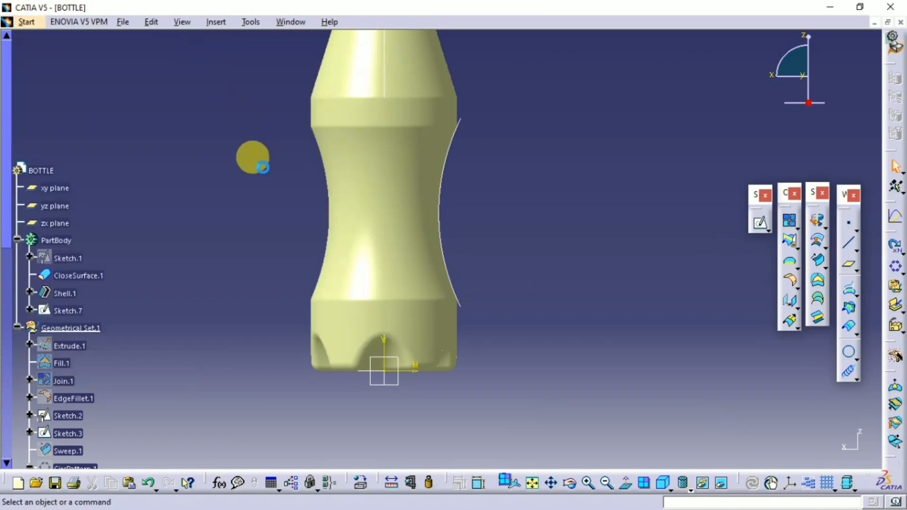
{"action": "scroll", "coordinate": [118, 257], "scroll_direction": "down", "scroll_amount": 10}
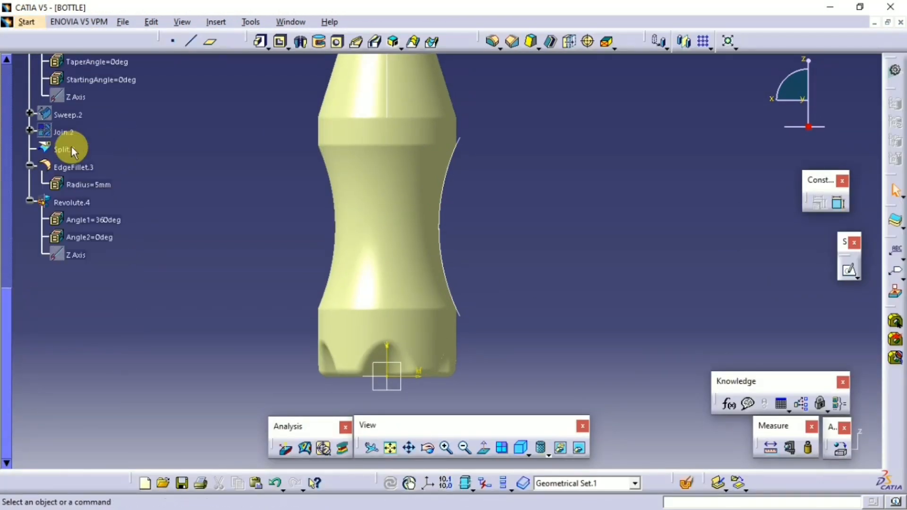
{"action": "left_click", "coordinate": [72, 203]}
{"action": "left_click", "coordinate": [896, 221]}
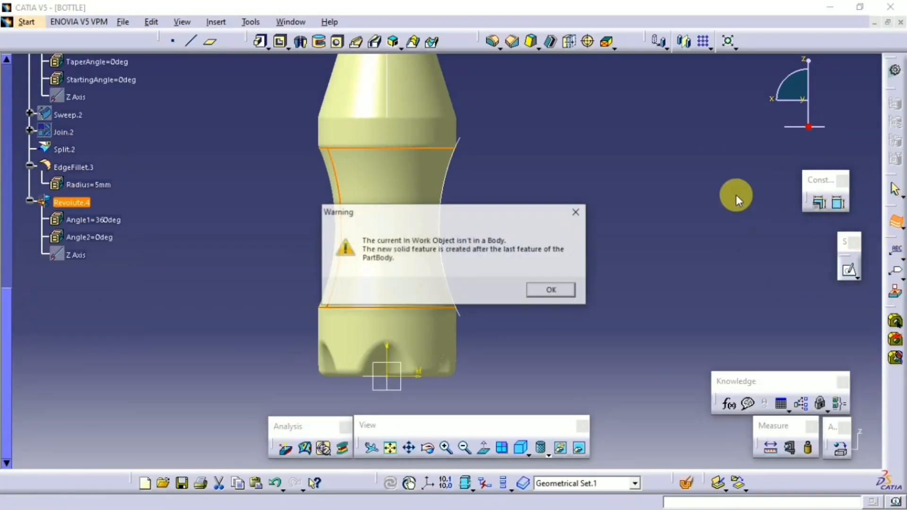
{"action": "left_click", "coordinate": [551, 290]}
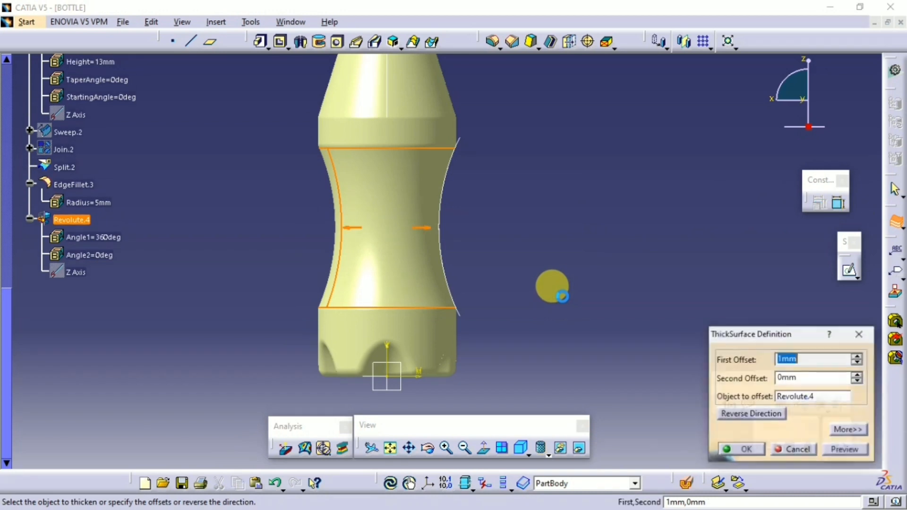
{"action": "left_click", "coordinate": [731, 452]}
- Apply the Plastic material from the material library to the waist band body, Body.2
{"action": "left_click", "coordinate": [365, 253]}
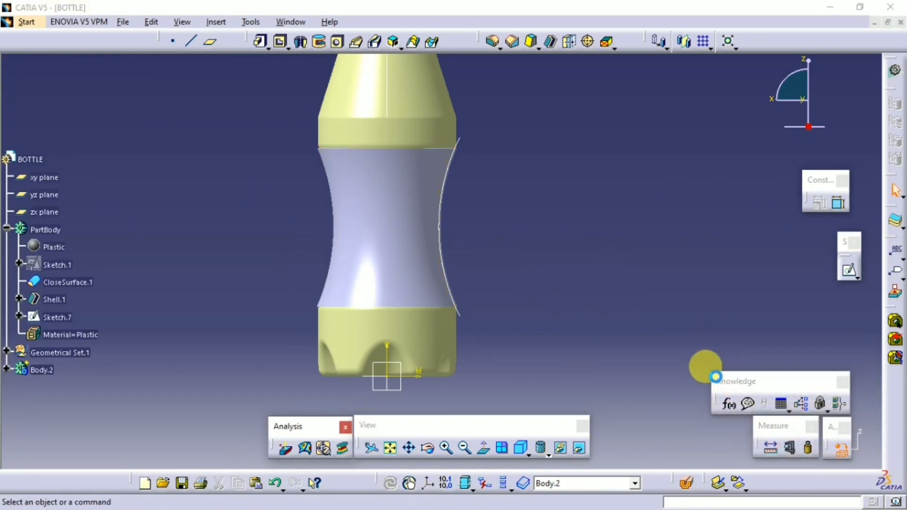
{"action": "left_click", "coordinate": [841, 449]}
{"action": "scroll", "coordinate": [687, 251], "scroll_direction": "down", "scroll_amount": 10}
{"action": "scroll", "coordinate": [606, 124], "scroll_direction": "up", "scroll_amount": 3}
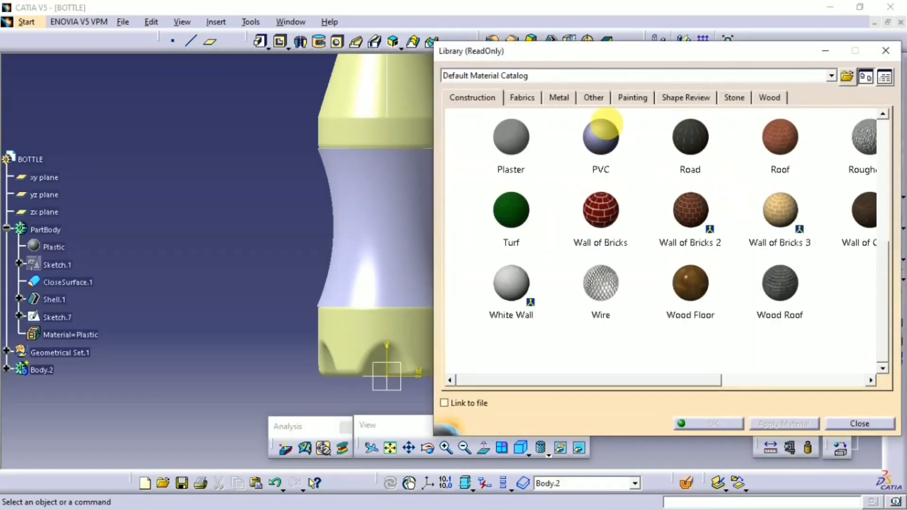
{"action": "left_click", "coordinate": [593, 97]}
{"action": "scroll", "coordinate": [722, 231], "scroll_direction": "down", "scroll_amount": 3}
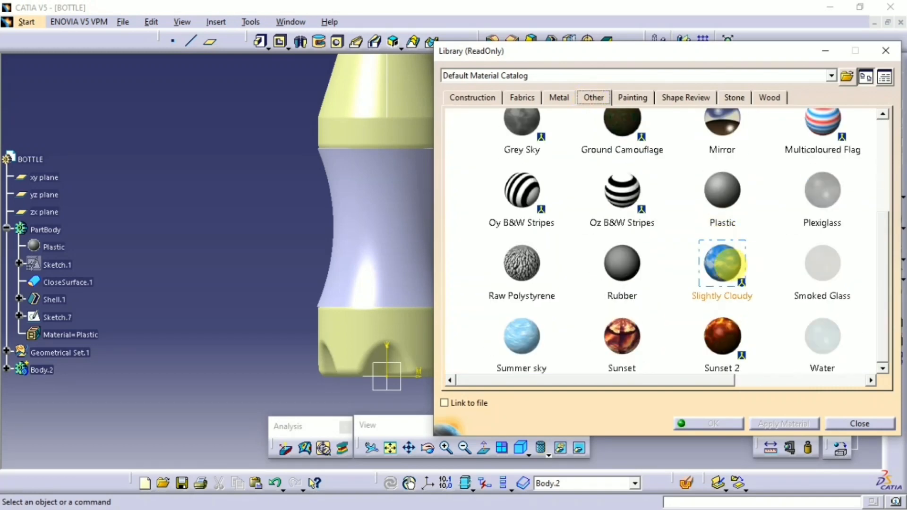
{"action": "scroll", "coordinate": [729, 265], "scroll_direction": "down", "scroll_amount": 2}
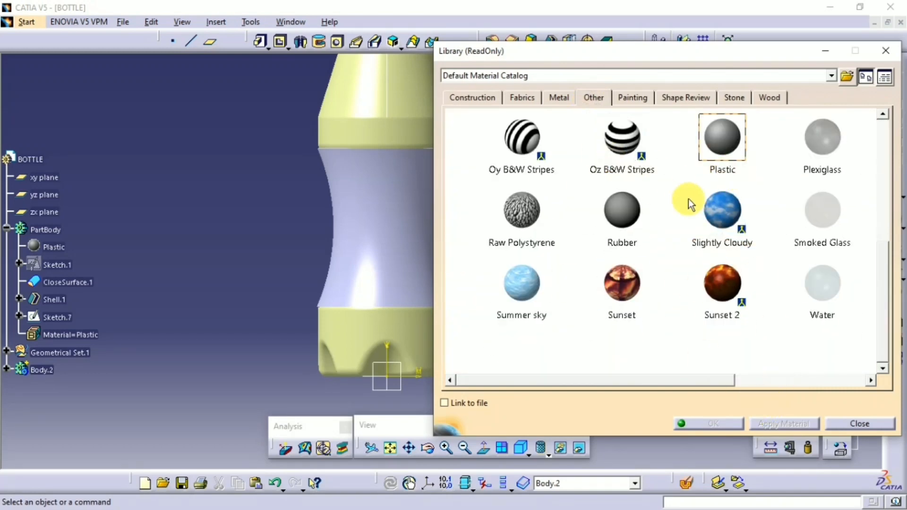
{"action": "left_click", "coordinate": [425, 259]}
{"action": "left_click", "coordinate": [729, 424]}
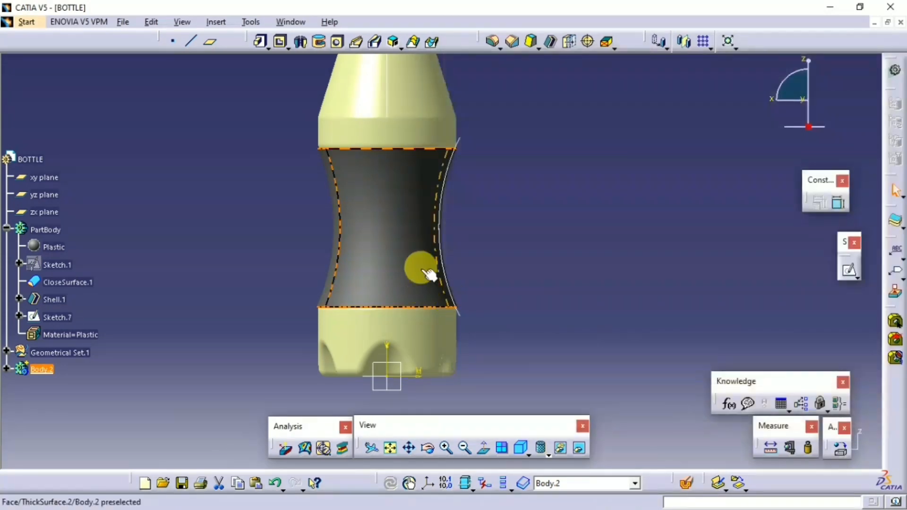
- Delete the Plastic material from PartBody
{"action": "right_click", "coordinate": [40, 229]}
{"action": "left_click", "coordinate": [177, 184]}
{"action": "right_click", "coordinate": [44, 251]}
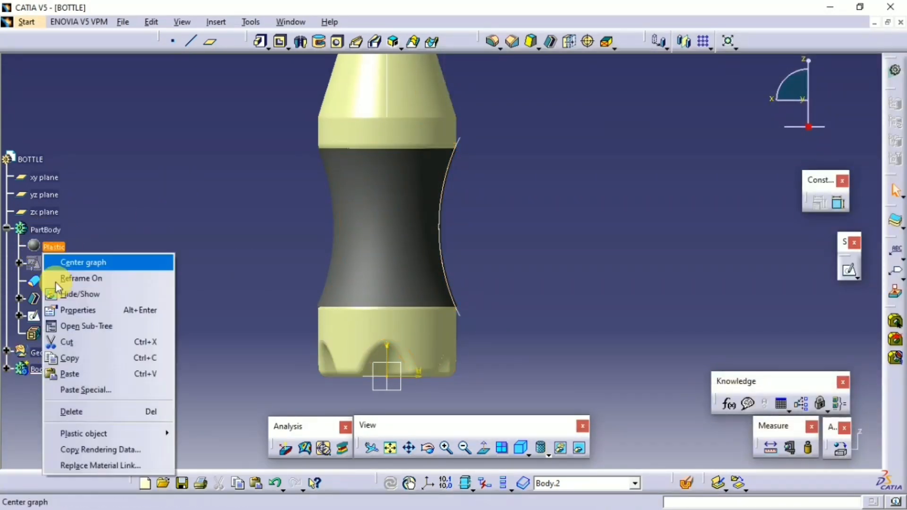
{"action": "left_click", "coordinate": [78, 414]}
- Make PartBody the in-work object and hide the yellow bottle surface covering the solid
{"action": "right_click", "coordinate": [38, 231]}
{"action": "left_click", "coordinate": [77, 328]}
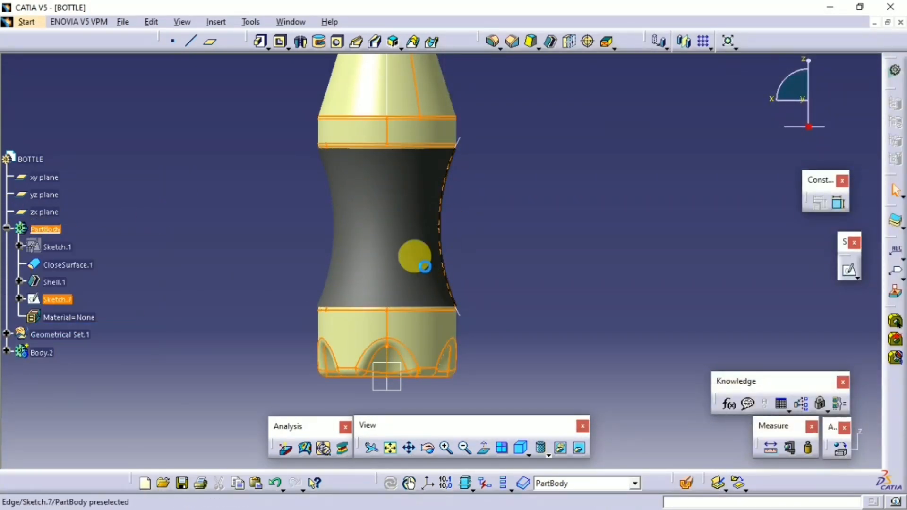
{"action": "right_click", "coordinate": [388, 91]}
{"action": "left_click", "coordinate": [415, 133]}
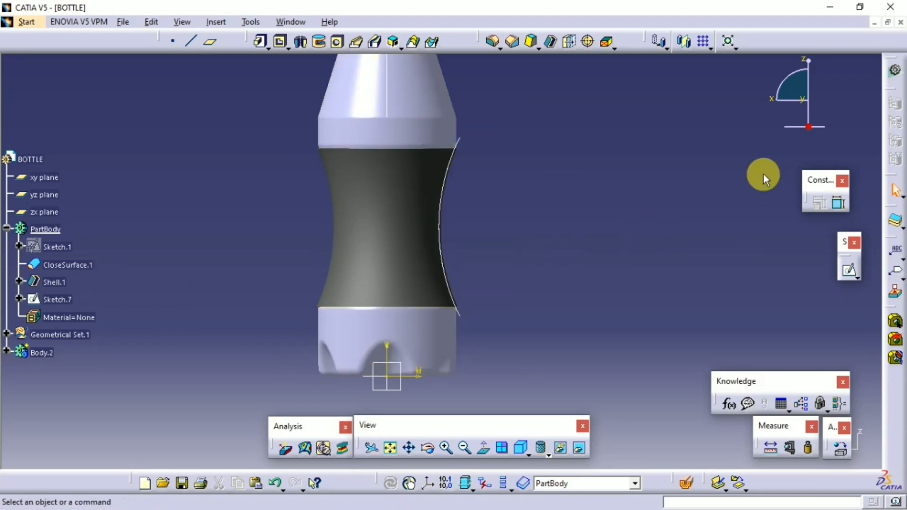
- Browse the Construction, Fabrics, Other, Painting, Shape Review and Stone categories of the material library for a bottle material
{"action": "left_click", "coordinate": [841, 450]}
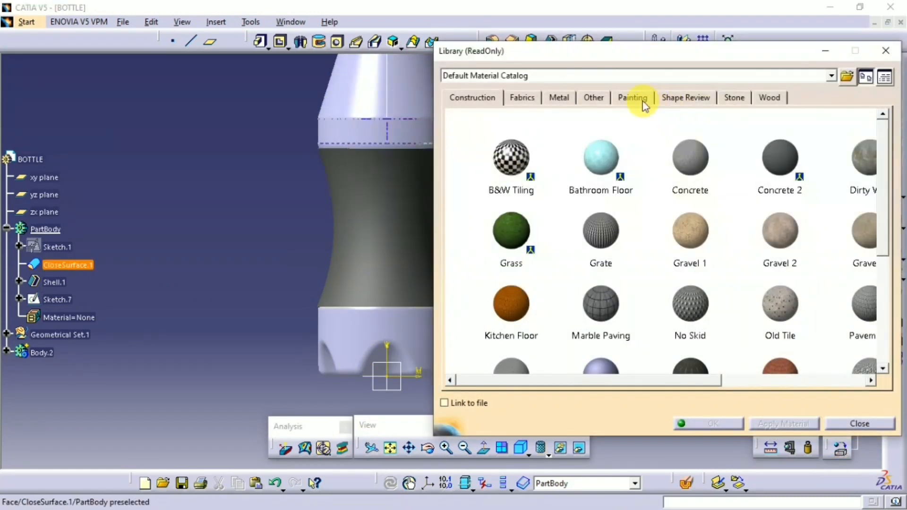
{"action": "left_click", "coordinate": [594, 97]}
{"action": "scroll", "coordinate": [648, 161], "scroll_direction": "down", "scroll_amount": 6}
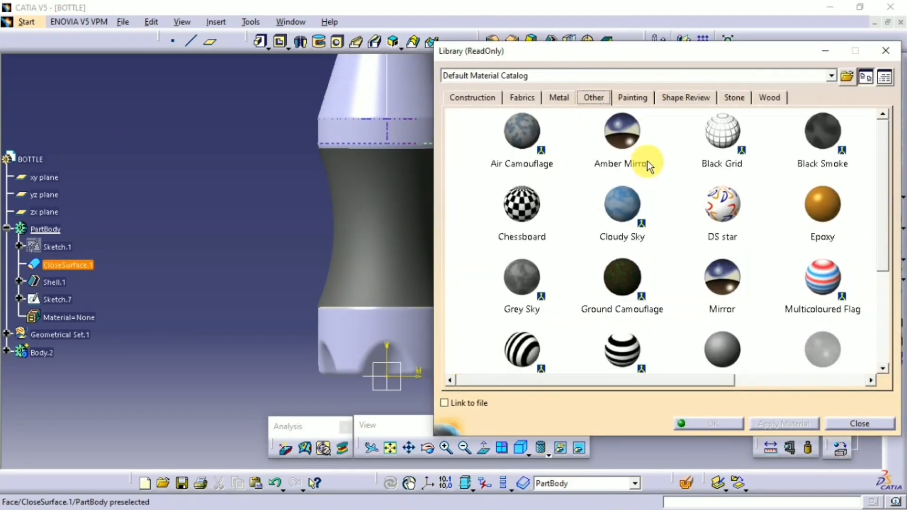
{"action": "scroll", "coordinate": [647, 160], "scroll_direction": "down", "scroll_amount": 2}
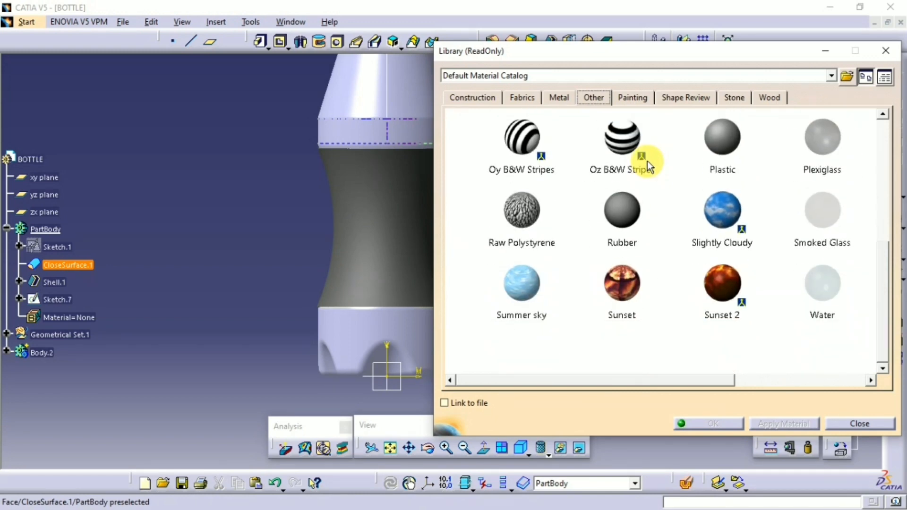
{"action": "scroll", "coordinate": [647, 161], "scroll_direction": "up", "scroll_amount": 1}
{"action": "scroll", "coordinate": [628, 156], "scroll_direction": "up", "scroll_amount": 8}
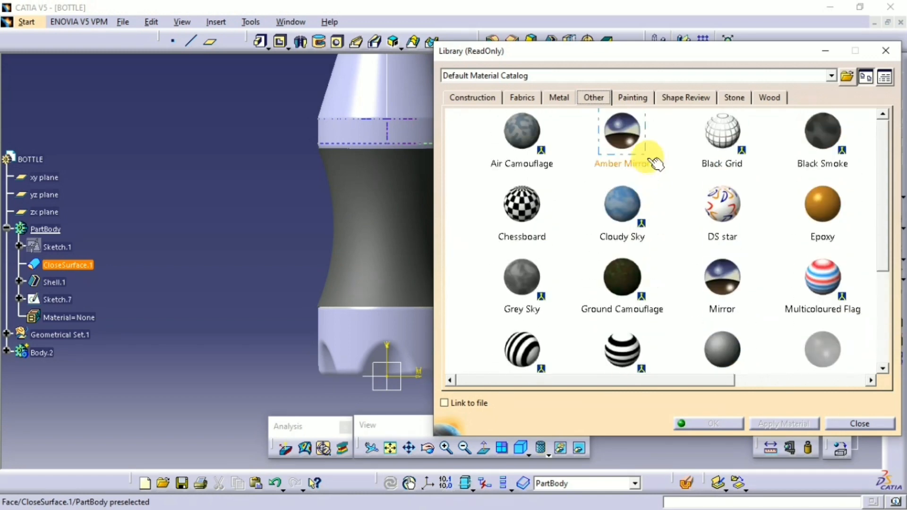
{"action": "left_click", "coordinate": [538, 98]}
{"action": "scroll", "coordinate": [579, 145], "scroll_direction": "down", "scroll_amount": 10}
{"action": "scroll", "coordinate": [579, 145], "scroll_direction": "up", "scroll_amount": 10}
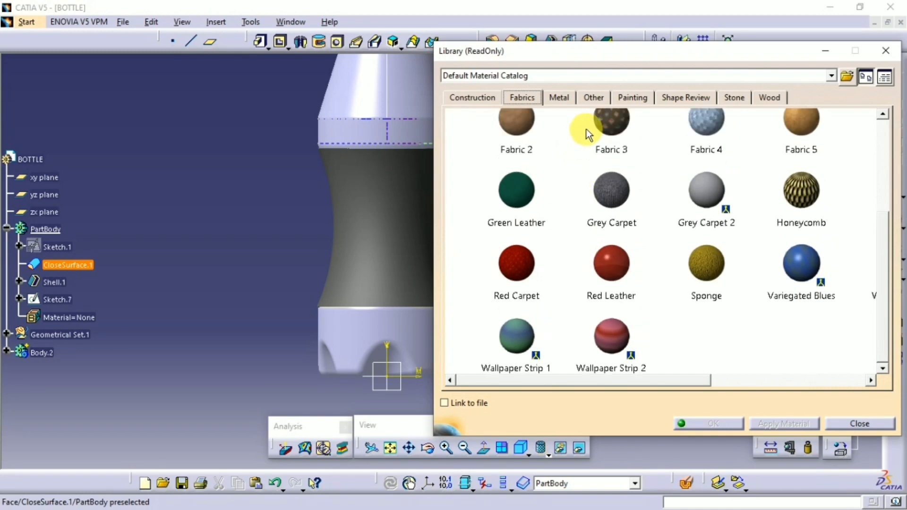
{"action": "left_click", "coordinate": [456, 102]}
{"action": "scroll", "coordinate": [508, 153], "scroll_direction": "down", "scroll_amount": 5}
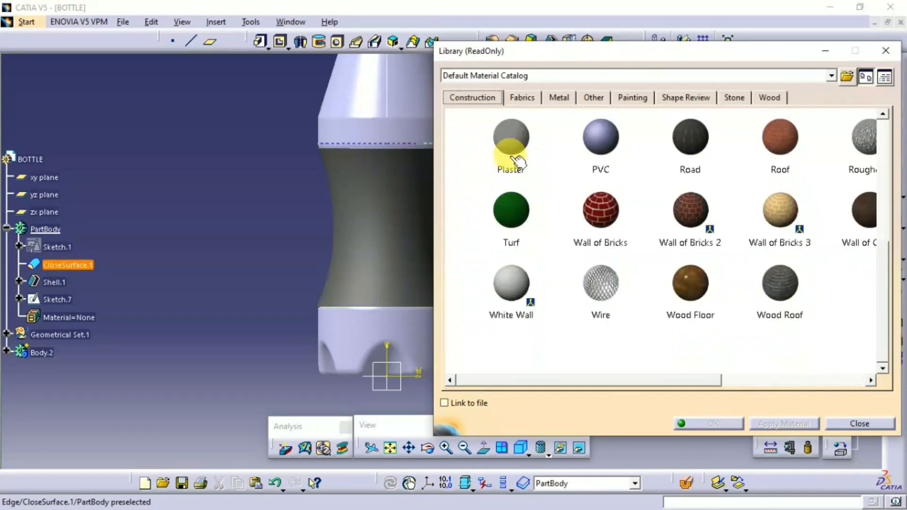
{"action": "left_click", "coordinate": [594, 98]}
{"action": "scroll", "coordinate": [614, 137], "scroll_direction": "up", "scroll_amount": 3}
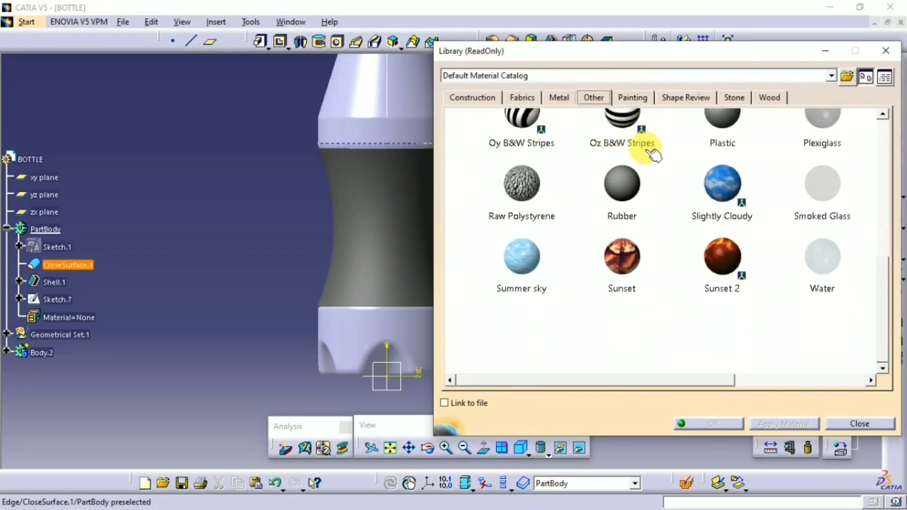
{"action": "left_click", "coordinate": [722, 137]}
{"action": "left_click", "coordinate": [707, 228]}
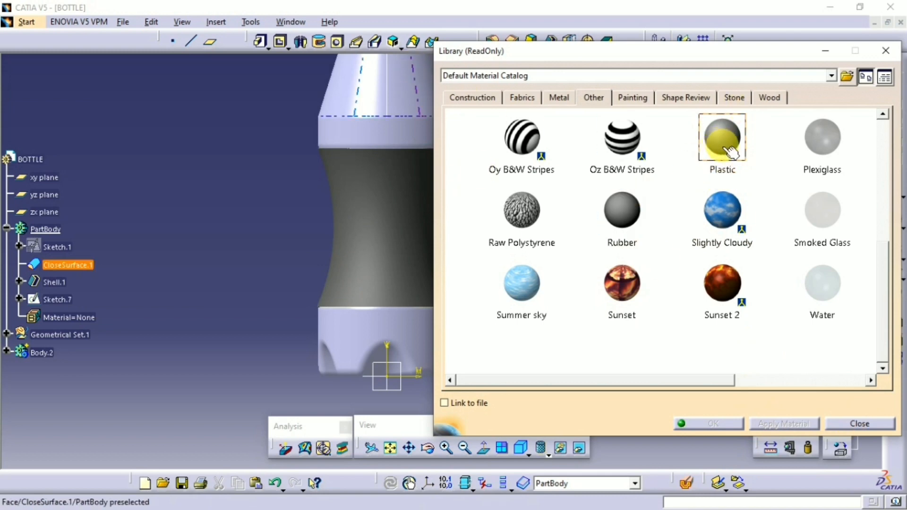
{"action": "left_click", "coordinate": [645, 100]}
{"action": "left_click", "coordinate": [688, 98]}
{"action": "left_click", "coordinate": [742, 99]}
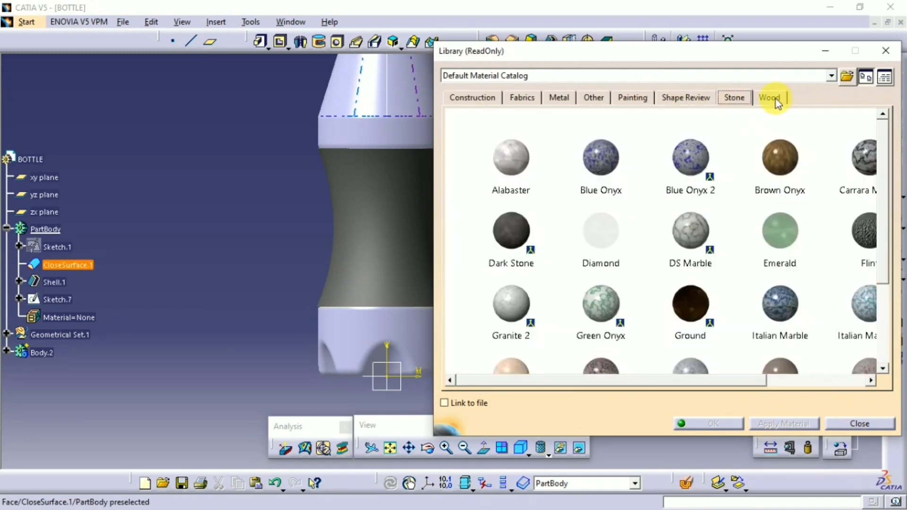
- Apply the Plastic material from the Other category to the main bottle body
{"action": "left_click", "coordinate": [600, 100]}
{"action": "scroll", "coordinate": [703, 188], "scroll_direction": "down", "scroll_amount": 2}
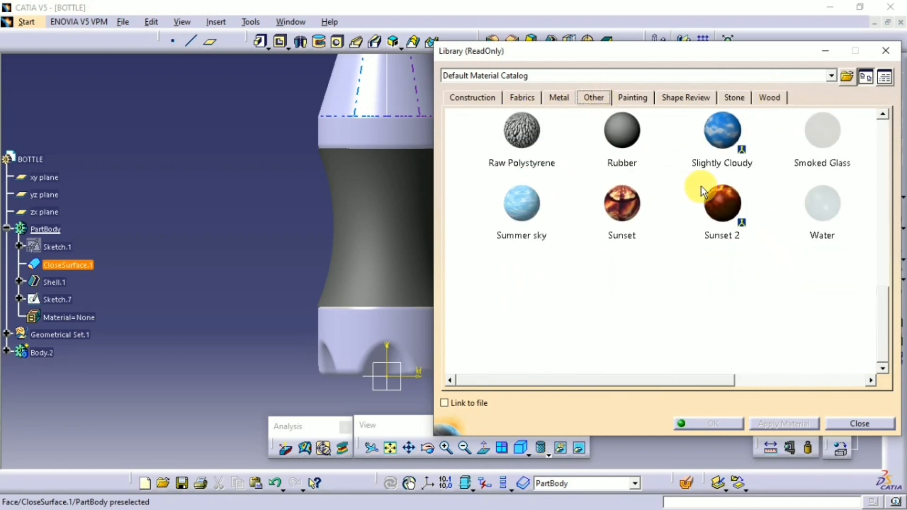
{"action": "scroll", "coordinate": [718, 121], "scroll_direction": "up", "scroll_amount": 2}
{"action": "left_click", "coordinate": [721, 121]}
{"action": "left_click", "coordinate": [402, 108]}
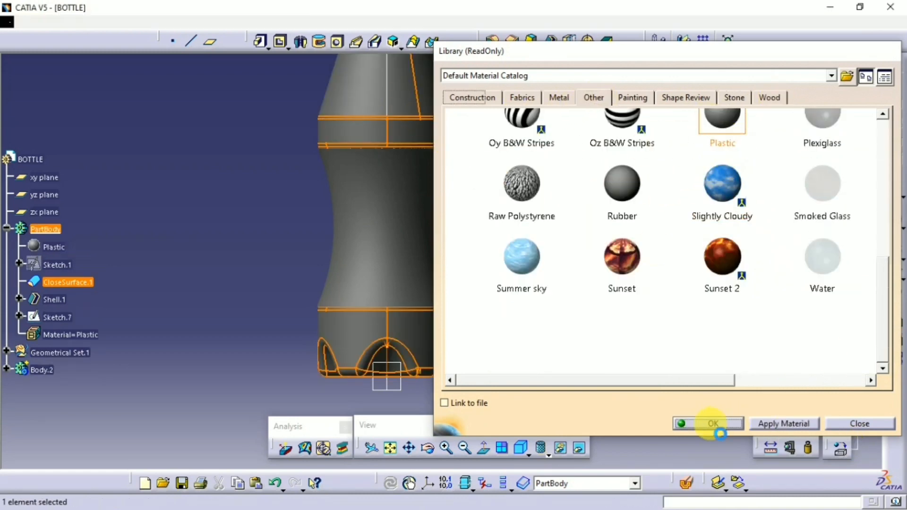
{"action": "left_click", "coordinate": [709, 423]}
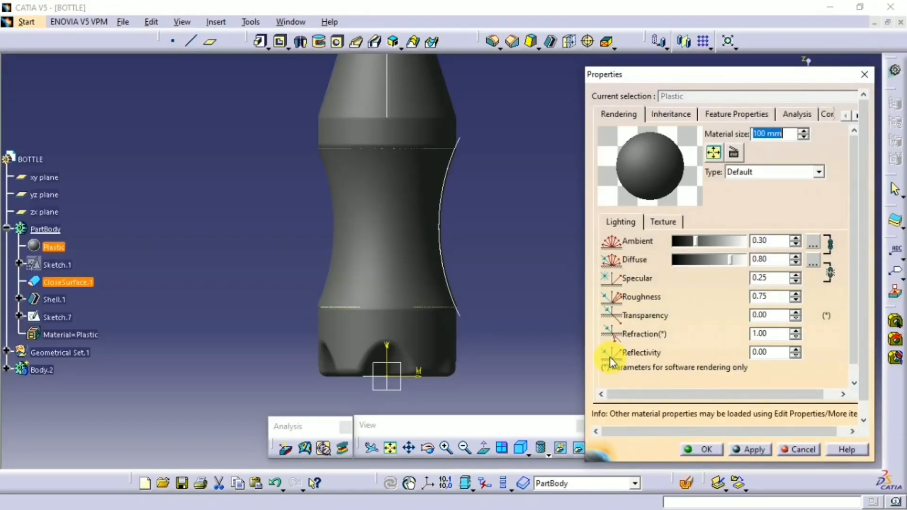
- Set the bottle material's Ambient lighting to 1.00 and give it a lighter colour
{"action": "left_click_drag", "start_coordinate": [697, 240], "coordinate": [746, 241]}
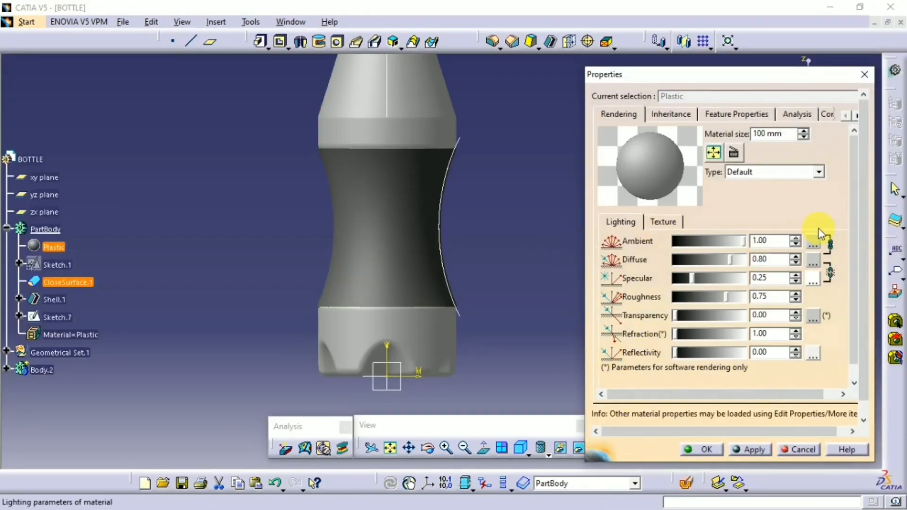
{"action": "left_click", "coordinate": [813, 244]}
{"action": "left_click", "coordinate": [630, 275]}
{"action": "left_click", "coordinate": [802, 449]}
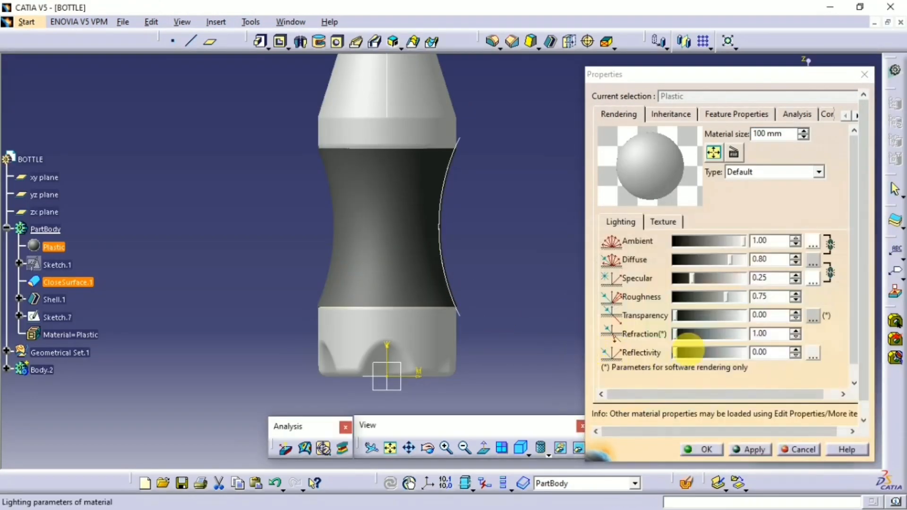
- Set the bottle material's Diffuse to 1.00, Specular to 0.80, Roughness to 0.46, Transparency to 0.80, Refraction to 2.50 and Reflectivity to 0.43
{"action": "left_click_drag", "start_coordinate": [731, 260], "coordinate": [746, 260]}
{"action": "mouse_move", "coordinate": [693, 278]}
{"action": "left_mouse_down"}
{"action": "mouse_move", "coordinate": [730, 279]}
{"action": "mouse_move", "coordinate": [709, 314]}
{"action": "mouse_move", "coordinate": [732, 315]}
{"action": "left_mouse_up"}
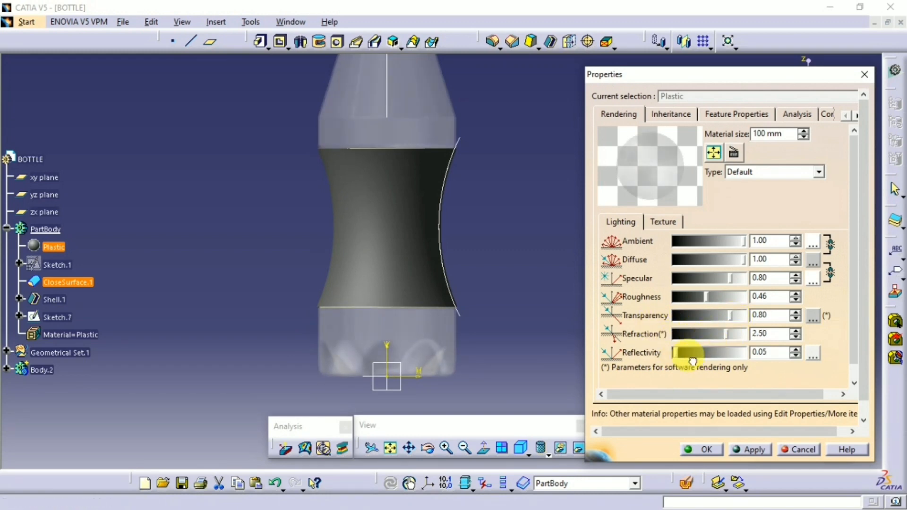
{"action": "left_click_drag", "start_coordinate": [693, 362], "coordinate": [711, 363]}
{"action": "middle_click_drag", "start_coordinate": [548, 283], "coordinate": [379, 245]}
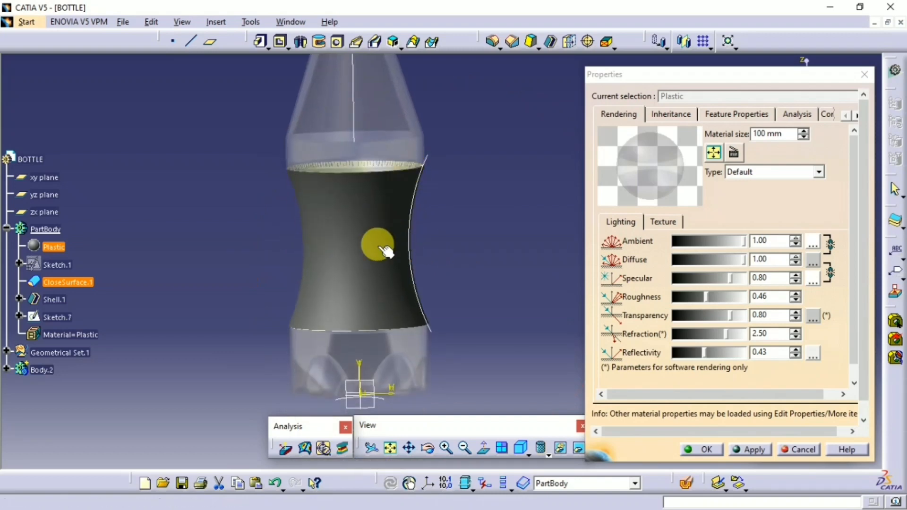
{"action": "left_click", "coordinate": [706, 451]}
- Raise the Ambient lighting of the waist band's Plastic material and set its ambient colour to white
{"action": "left_click", "coordinate": [348, 262]}
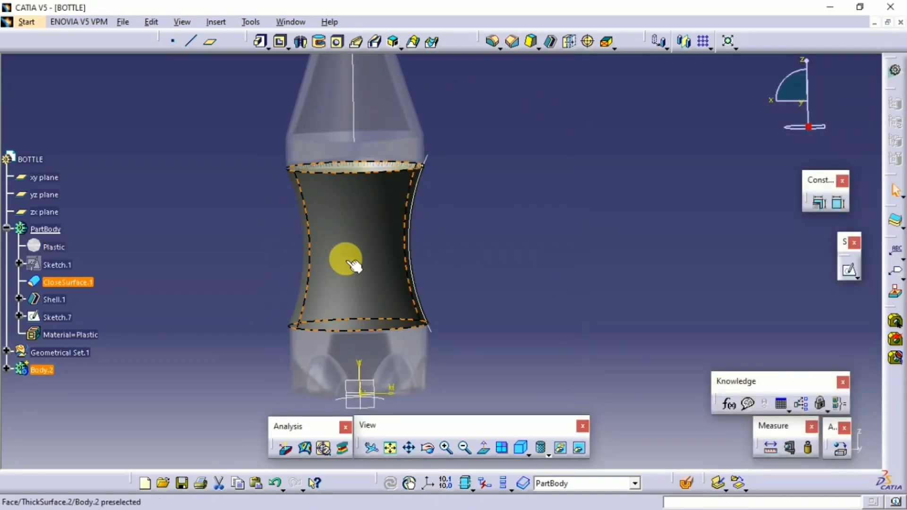
{"action": "left_click", "coordinate": [6, 370]}
{"action": "double_click", "coordinate": [54, 388]}
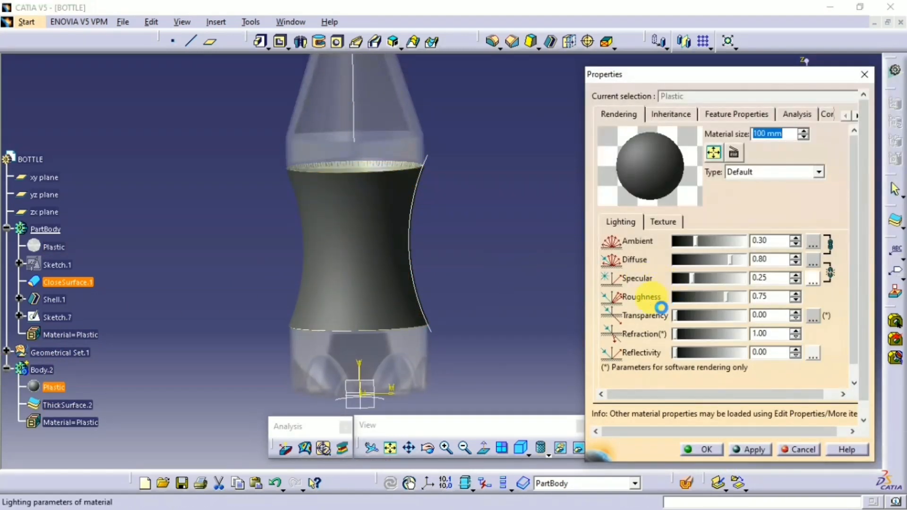
{"action": "left_click_drag", "start_coordinate": [696, 240], "coordinate": [736, 241]}
{"action": "left_click", "coordinate": [812, 243]}
{"action": "left_click", "coordinate": [632, 277]}
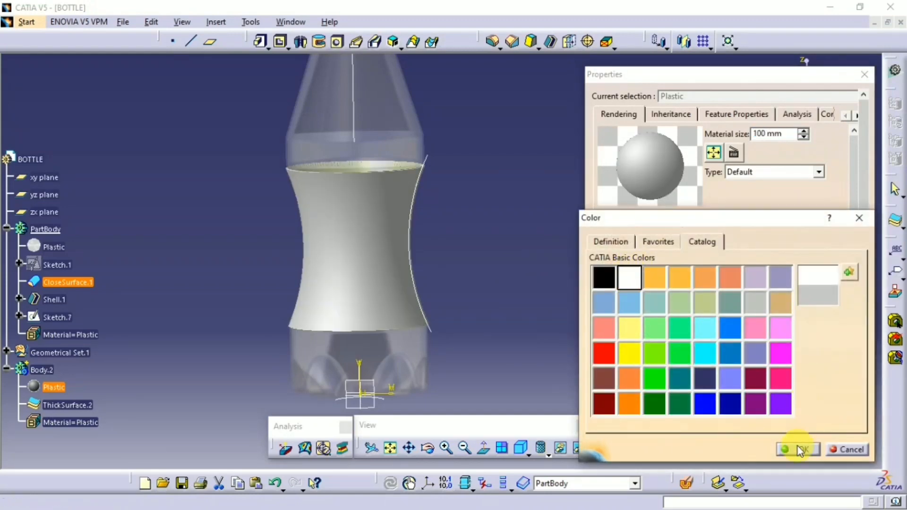
{"action": "left_click", "coordinate": [800, 449]}
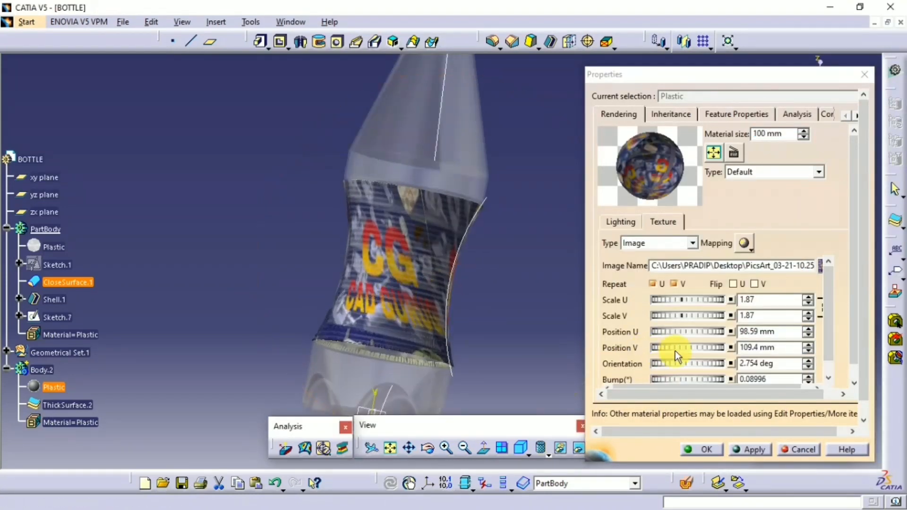
- Try to reposition the label image texture on the waist band by shifting its Position V and Position U
{"action": "left_click_drag", "start_coordinate": [675, 353], "coordinate": [584, 331]}
{"action": "left_click_drag", "start_coordinate": [699, 337], "coordinate": [562, 325]}
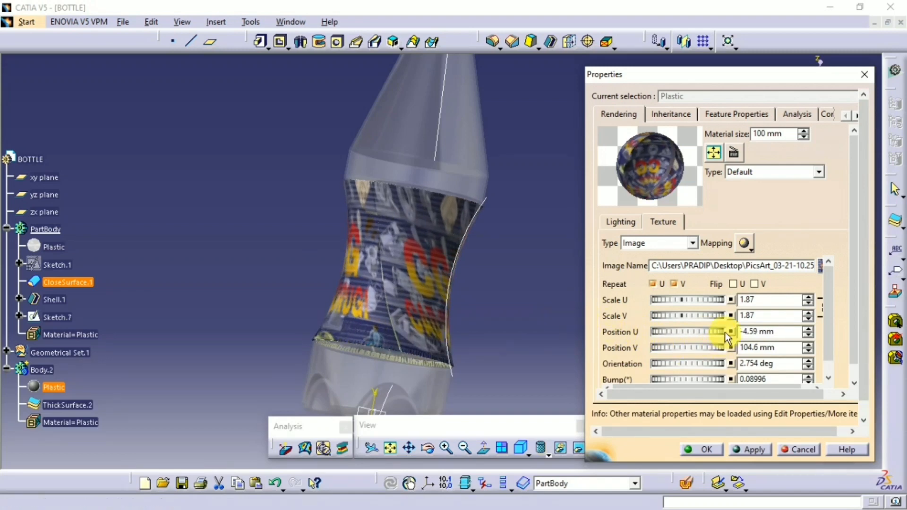
{"action": "left_click_drag", "start_coordinate": [726, 337], "coordinate": [559, 341]}
{"action": "left_click_drag", "start_coordinate": [654, 339], "coordinate": [555, 328]}
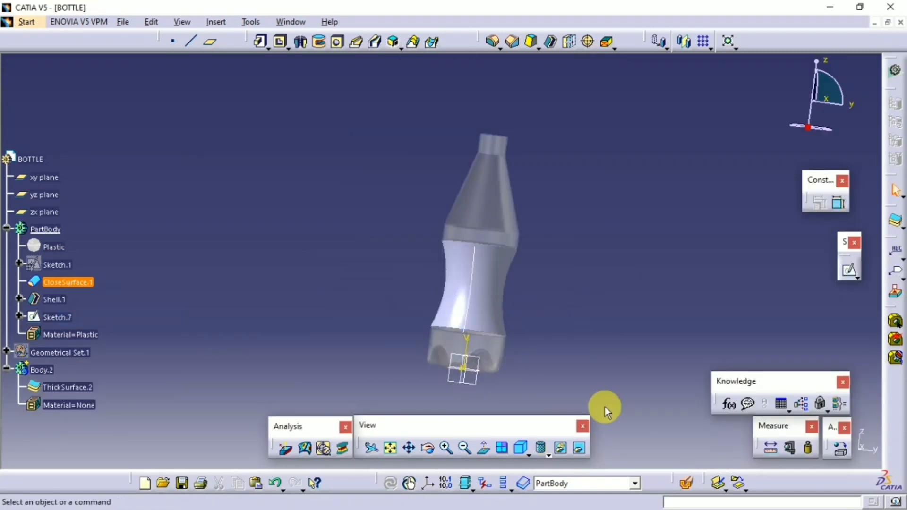
- Apply the DS Red material from the Painting category to the waist label band body
{"action": "left_click", "coordinate": [841, 451]}
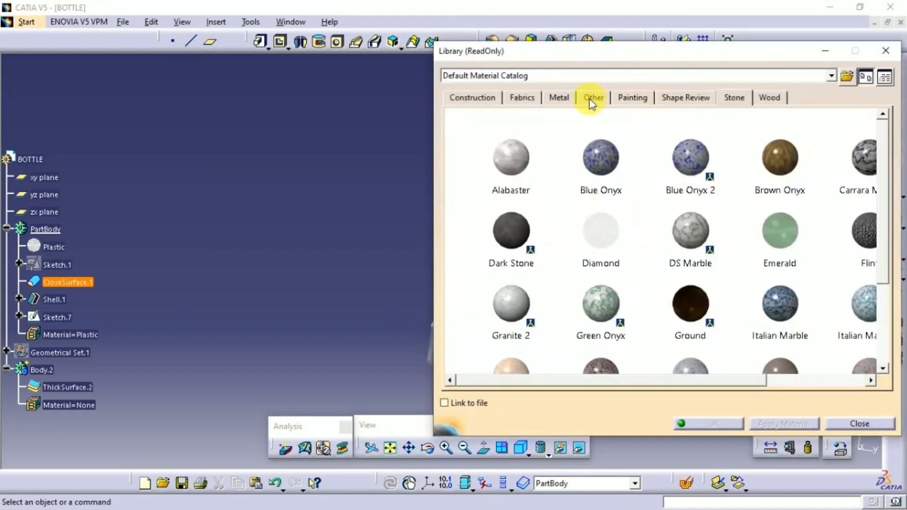
{"action": "left_click", "coordinate": [638, 100]}
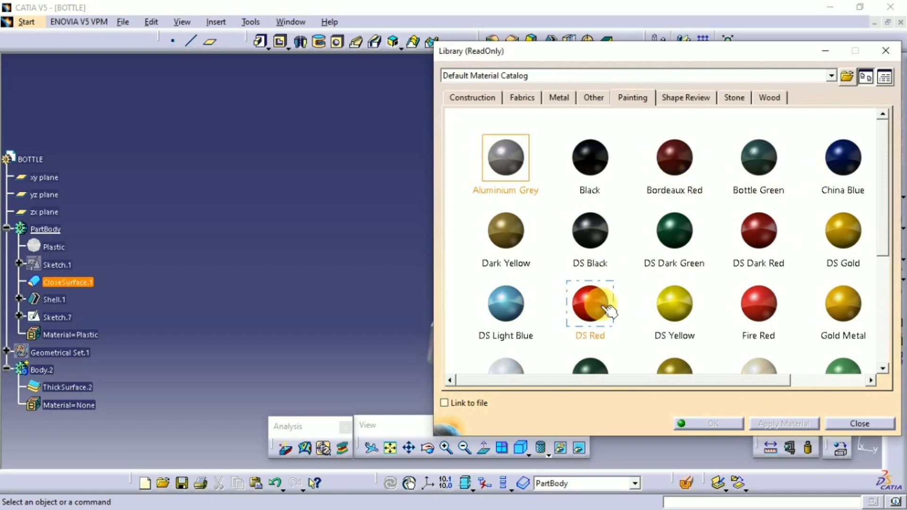
{"action": "left_click_drag", "start_coordinate": [636, 64], "coordinate": [751, 76]}
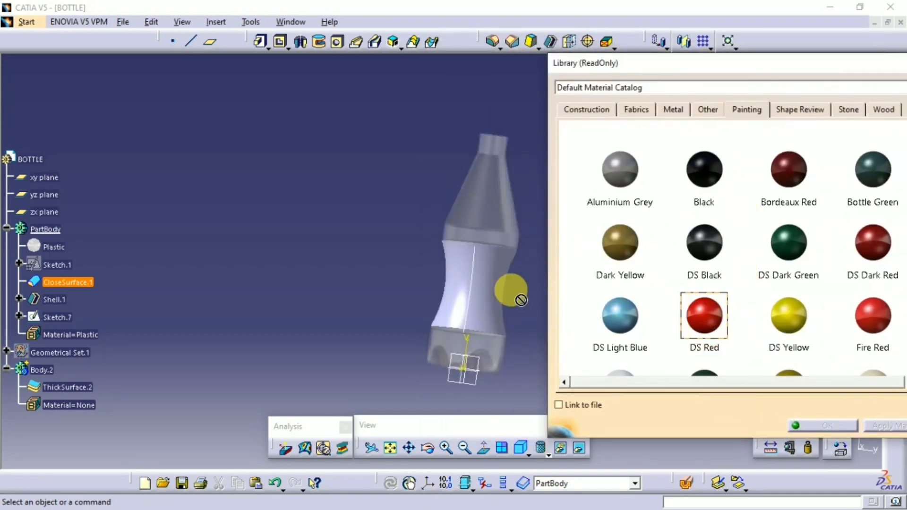
{"action": "left_click", "coordinate": [494, 293]}
{"action": "left_click", "coordinate": [825, 425]}
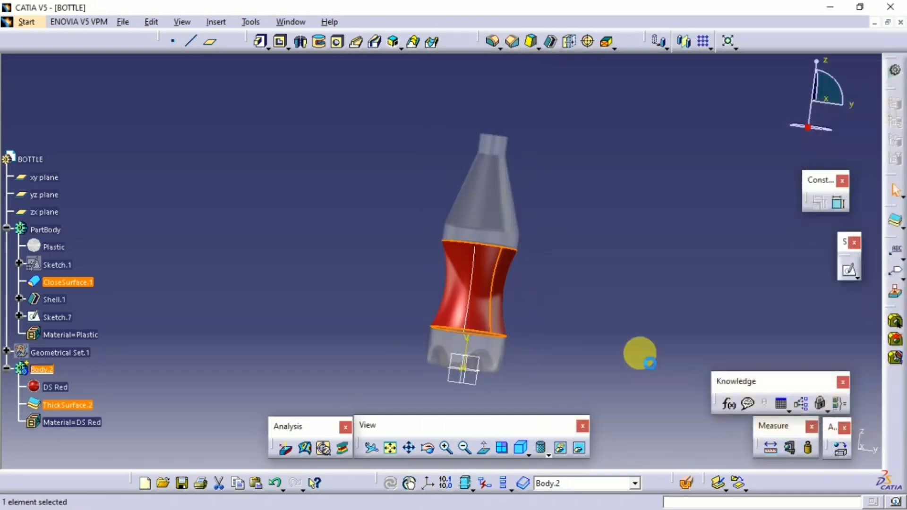
- Hide Sketch.7 and the xy, yz and zx reference planes
{"action": "mouse_move", "coordinate": [640, 356]}
{"action": "middle_mouse_down"}
{"action": "mouse_move", "coordinate": [409, 285]}
{"action": "mouse_move", "coordinate": [539, 350]}
{"action": "mouse_move", "coordinate": [444, 288]}
{"action": "mouse_move", "coordinate": [473, 190]}
{"action": "mouse_move", "coordinate": [478, 210]}
{"action": "mouse_move", "coordinate": [421, 76]}
{"action": "middle_mouse_up"}
{"action": "right_click", "coordinate": [435, 228]}
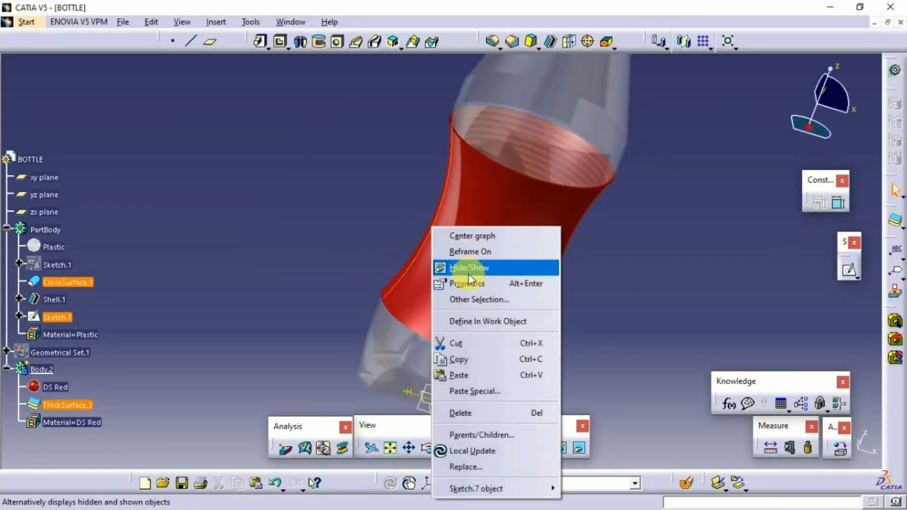
{"action": "left_click", "coordinate": [470, 269]}
{"action": "middle_click_drag", "start_coordinate": [582, 210], "coordinate": [563, 114]}
{"action": "right_click", "coordinate": [419, 320]}
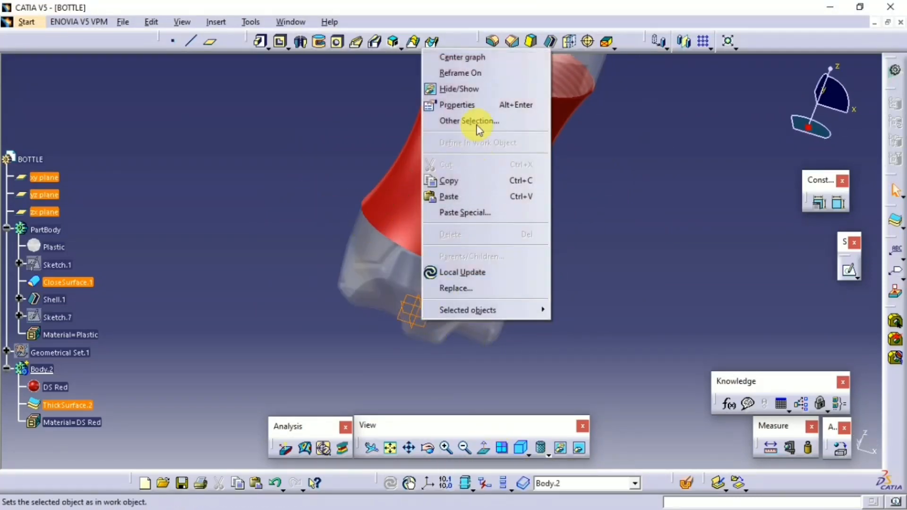
{"action": "left_click", "coordinate": [466, 87]}
{"action": "middle_click_drag", "start_coordinate": [624, 154], "coordinate": [515, 334]}
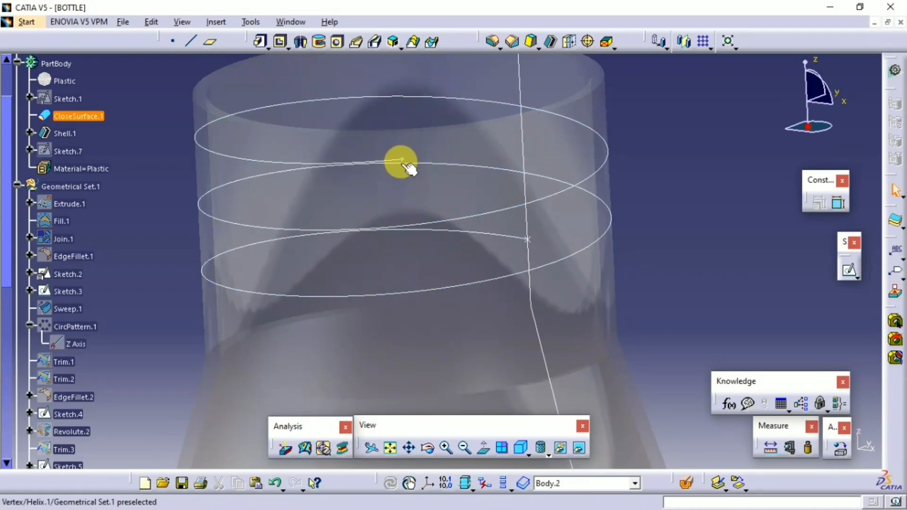
{"action": "left_click", "coordinate": [211, 47]}
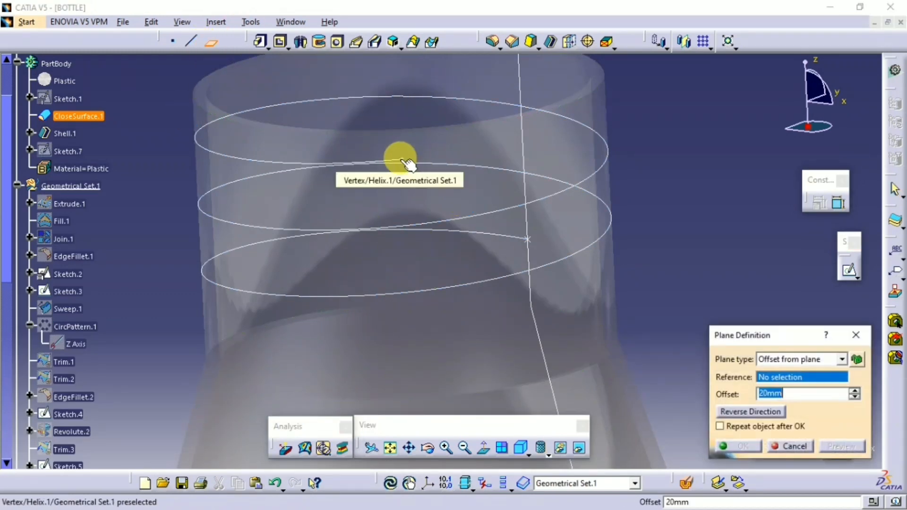
{"action": "left_click", "coordinate": [403, 160]}
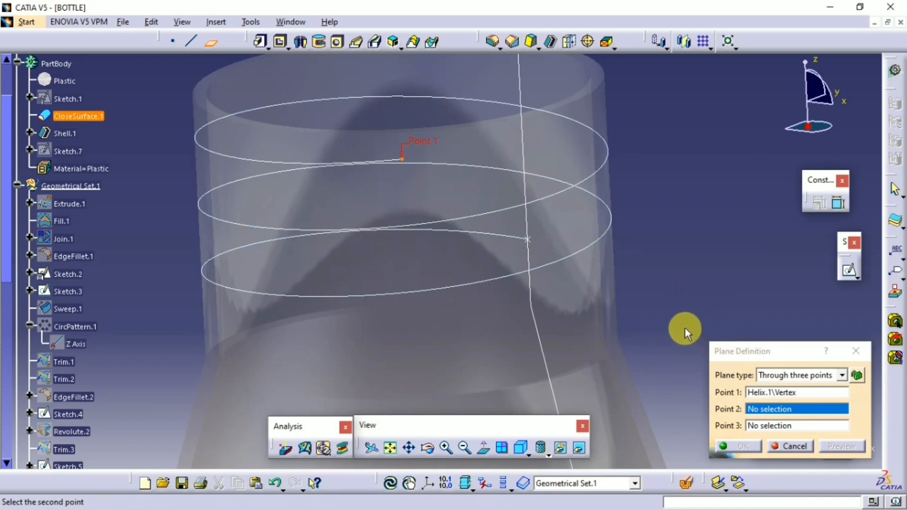
{"action": "middle_click_drag", "start_coordinate": [517, 267], "coordinate": [542, 256]}
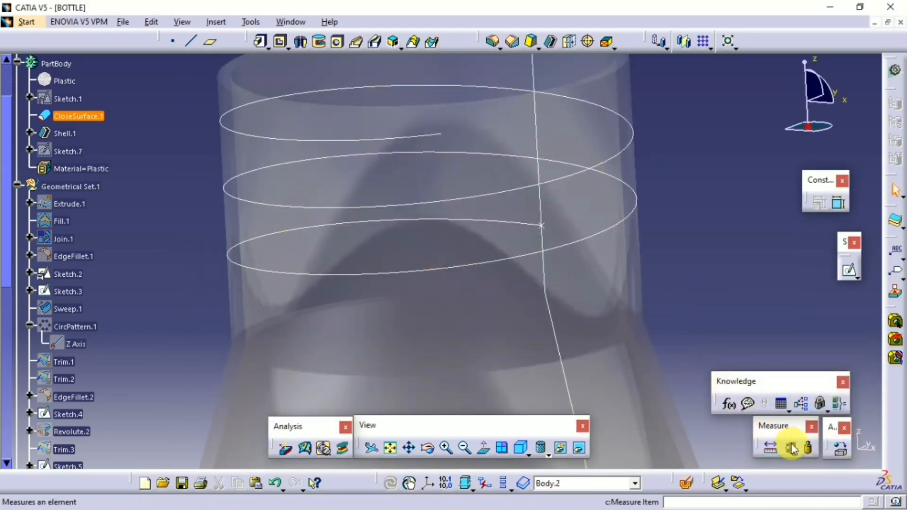
{"action": "left_click", "coordinate": [205, 39]}
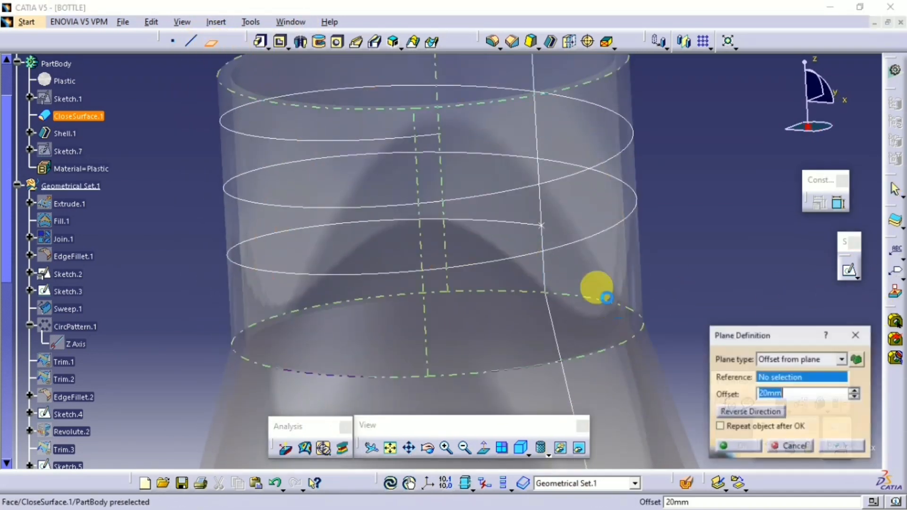
{"action": "left_click", "coordinate": [548, 227]}
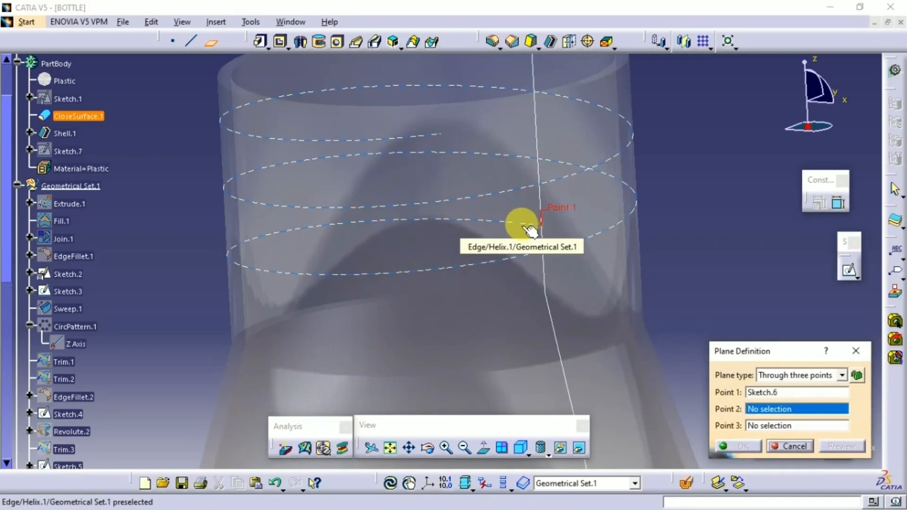
{"action": "left_click", "coordinate": [799, 376]}
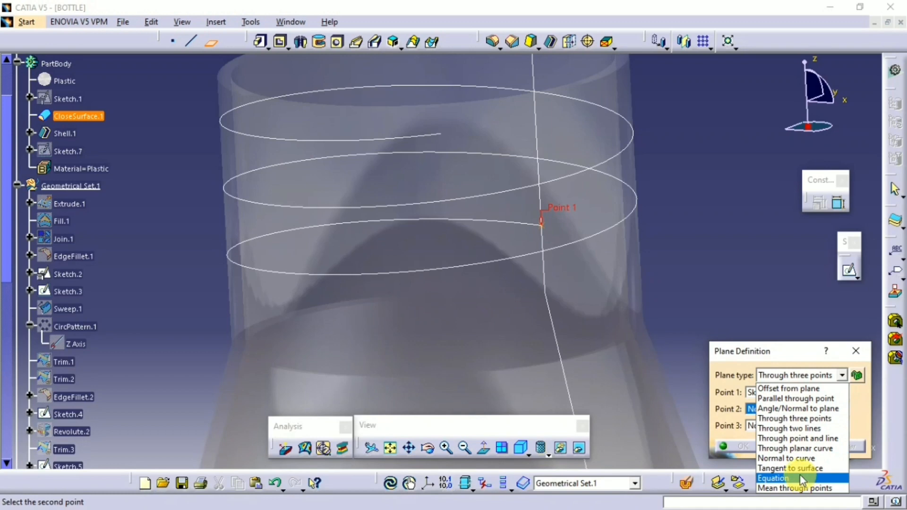
{"action": "left_click", "coordinate": [787, 458]}
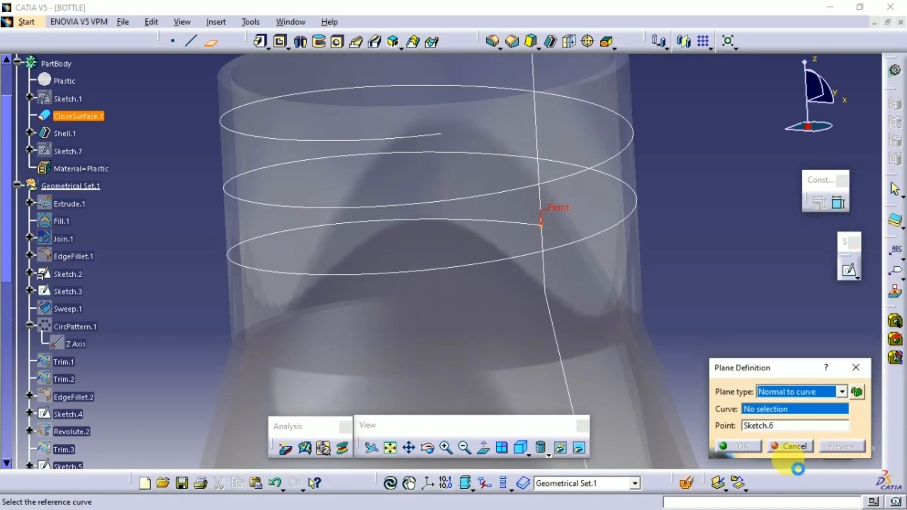
{"action": "left_click", "coordinate": [856, 368]}
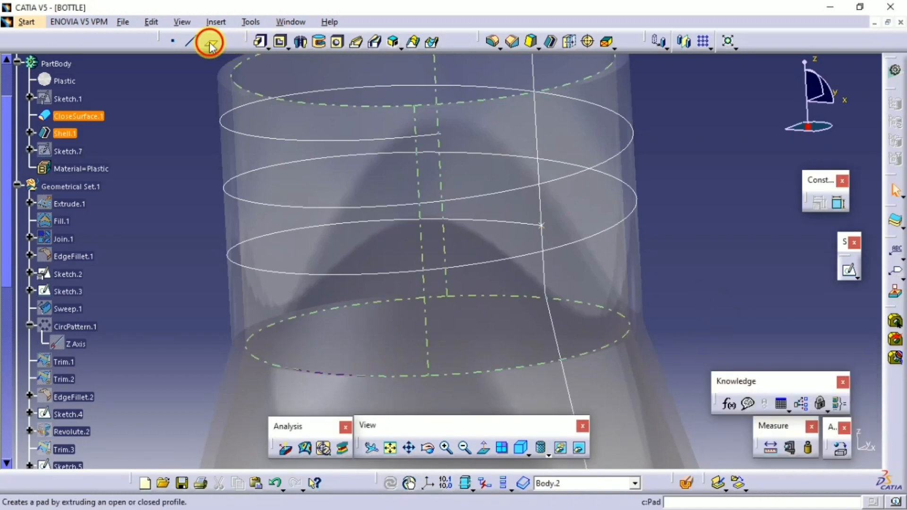
- Create a plane normal to the neck helix at its lower start point
{"action": "left_click", "coordinate": [210, 44]}
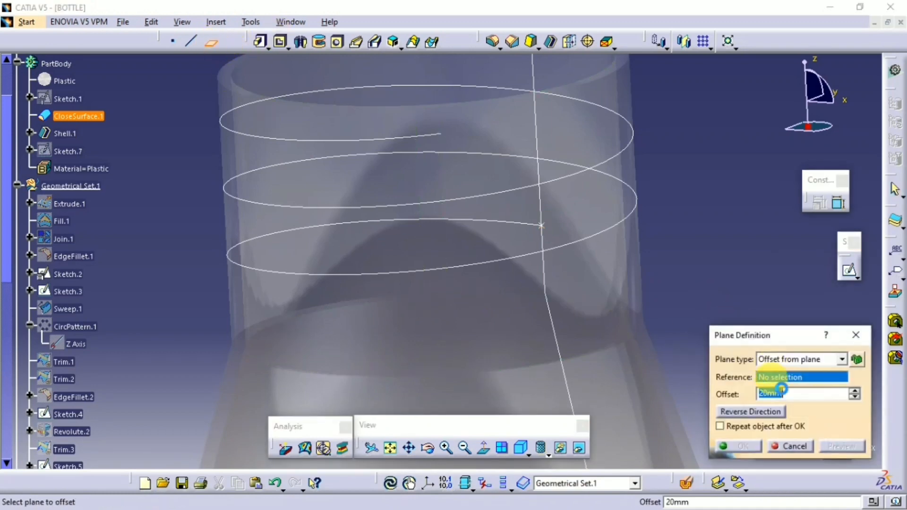
{"action": "left_click", "coordinate": [780, 362]}
{"action": "left_click", "coordinate": [780, 450]}
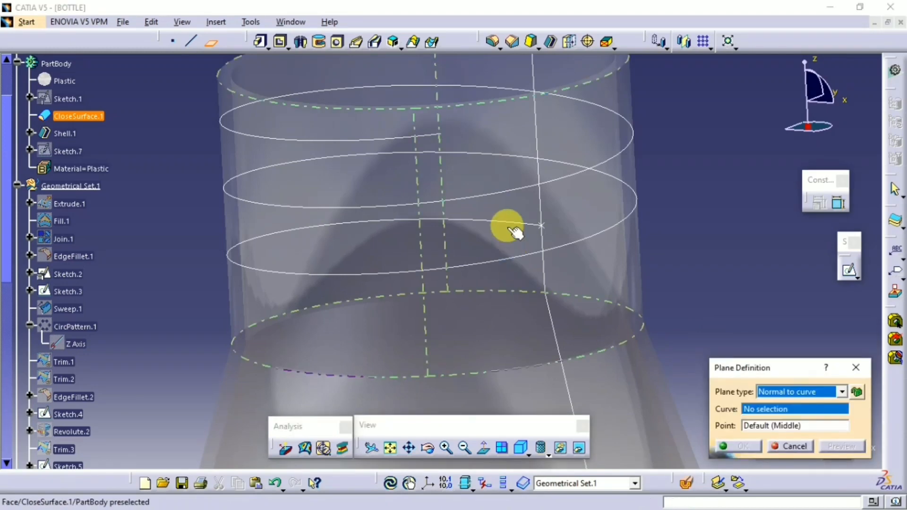
{"action": "left_click", "coordinate": [552, 225]}
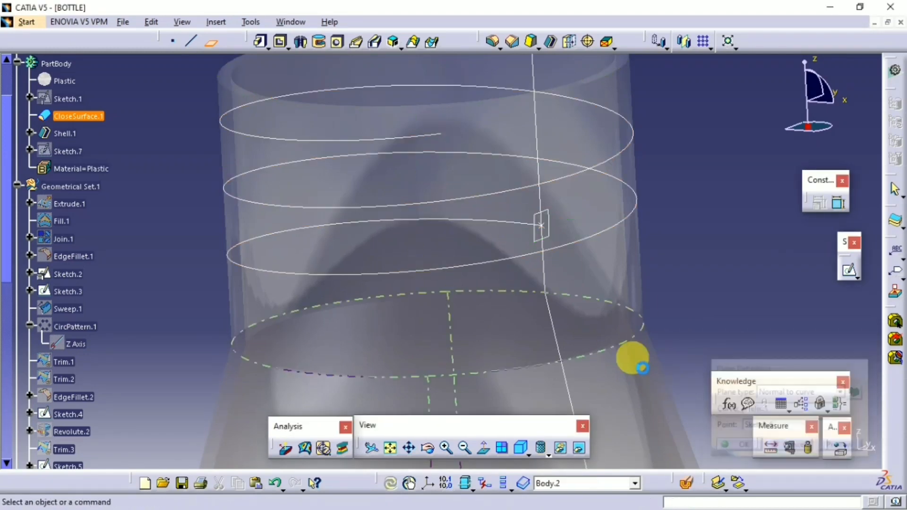
- Start a sketch on the new plane and draw an open arc just outside the neck beside the helix start point
{"action": "left_click", "coordinate": [849, 270]}
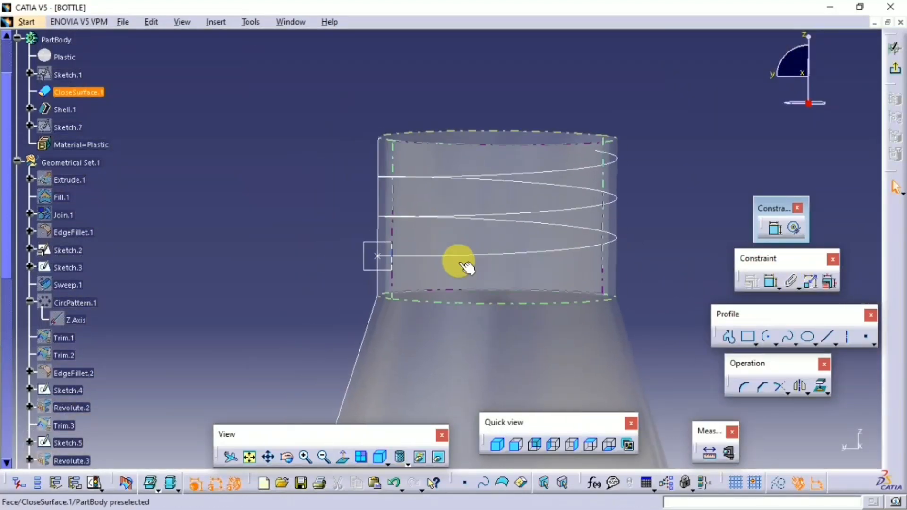
{"action": "middle_click_drag", "start_coordinate": [461, 264], "coordinate": [452, 184]}
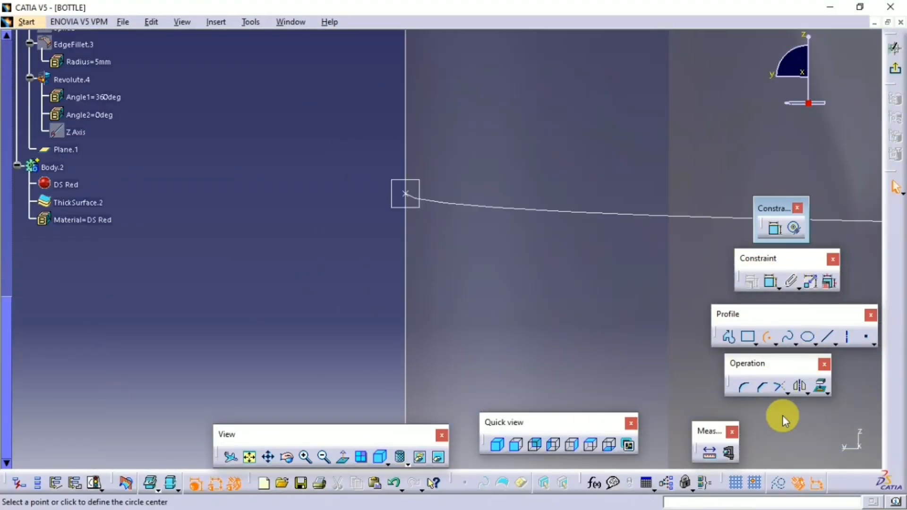
{"action": "left_click", "coordinate": [345, 234]}
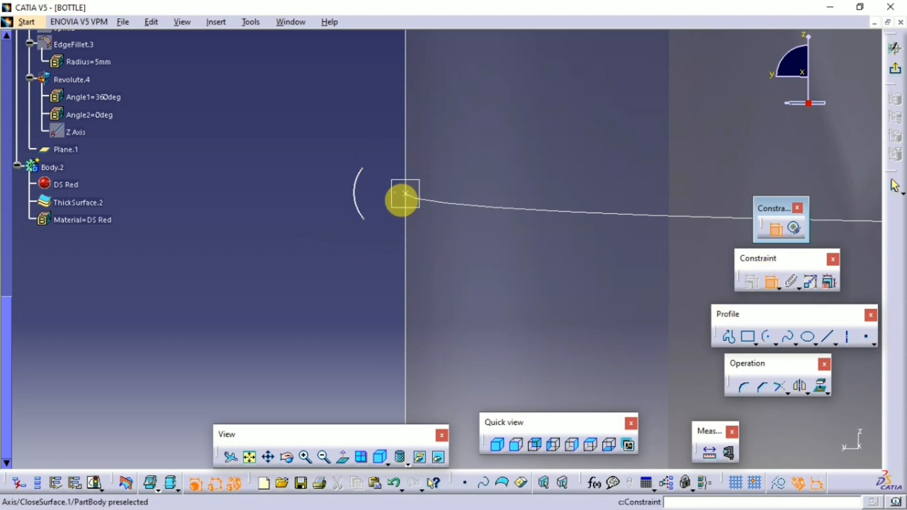
- Make the arc's centre coincident with the helix start point and both arc endpoints coincident with the neck's vertical profile line
{"action": "right_click", "coordinate": [365, 136]}
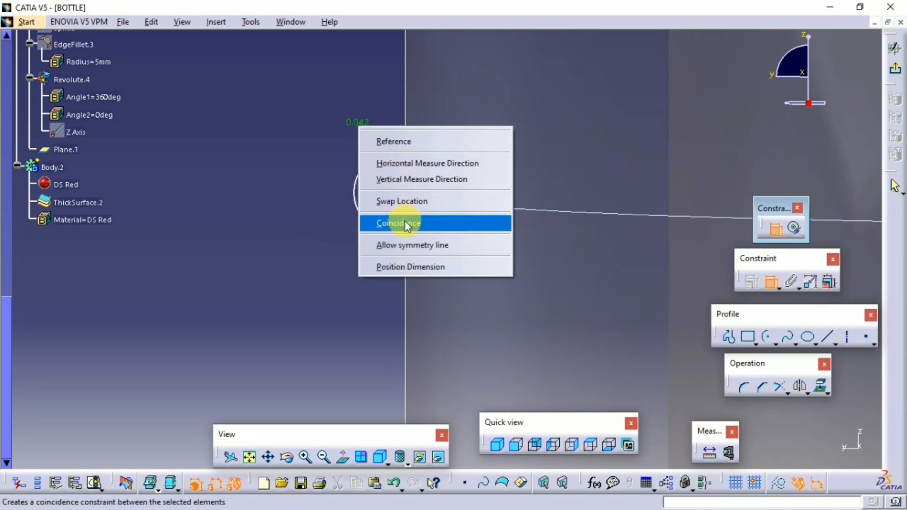
{"action": "left_click", "coordinate": [381, 222]}
{"action": "left_click", "coordinate": [374, 169]}
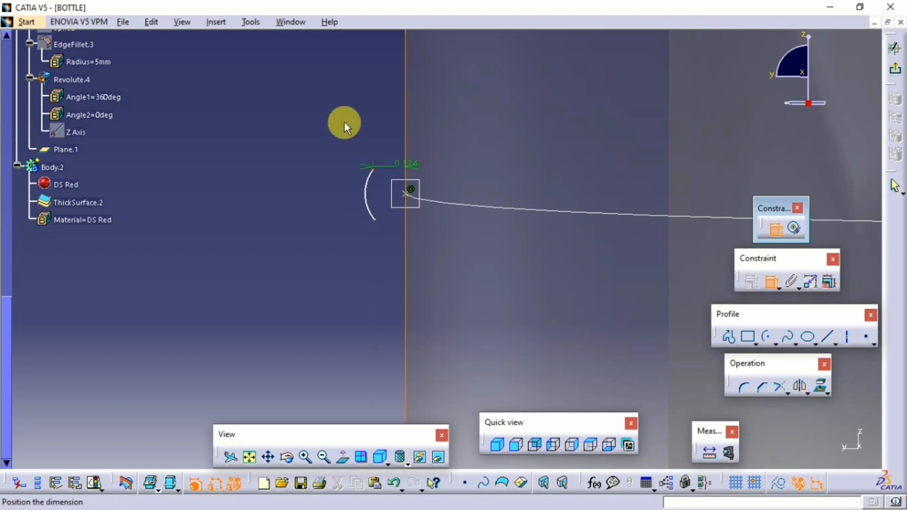
{"action": "right_click", "coordinate": [345, 126]}
{"action": "left_click", "coordinate": [356, 181]}
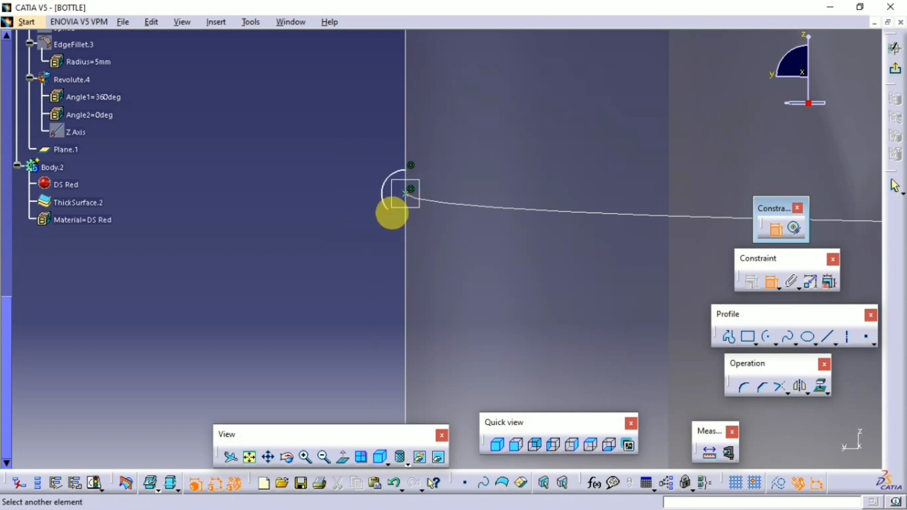
{"action": "left_click", "coordinate": [406, 223]}
{"action": "right_click", "coordinate": [322, 211]}
{"action": "left_click", "coordinate": [357, 269]}
- Dimension the radius of the thread profile arc and set it to 0.15 mm
{"action": "left_click", "coordinate": [391, 203]}
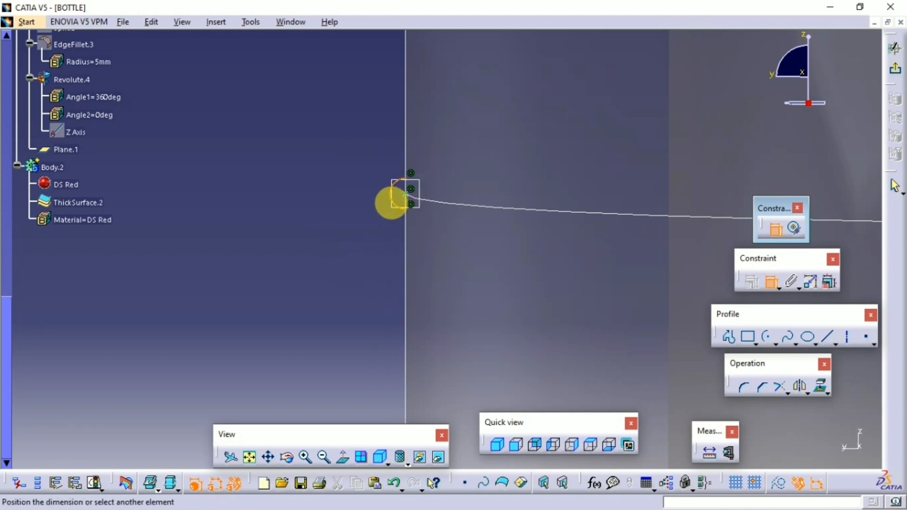
{"action": "double_click", "coordinate": [338, 182]}
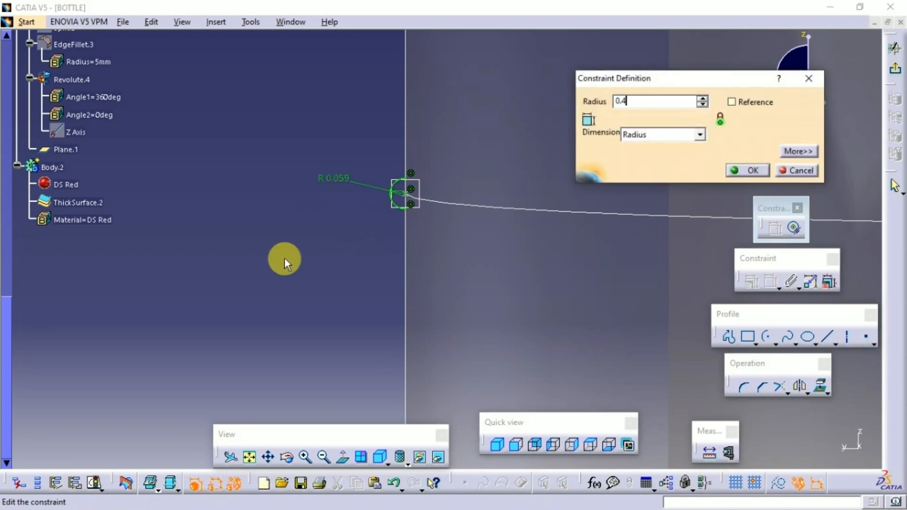
{"action": "left_click", "coordinate": [351, 262]}
{"action": "double_click", "coordinate": [292, 181]}
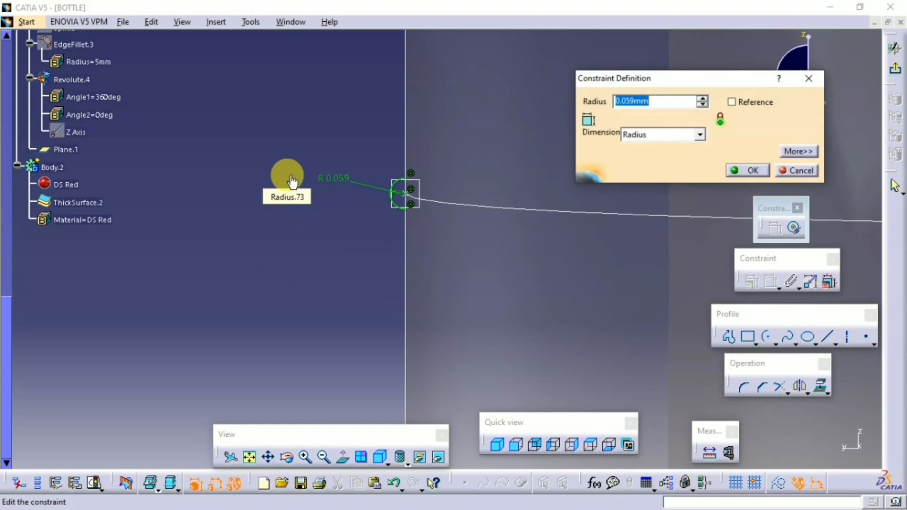
{"action": "type", "text": "0.2"}
{"action": "left_click", "coordinate": [518, 228]}
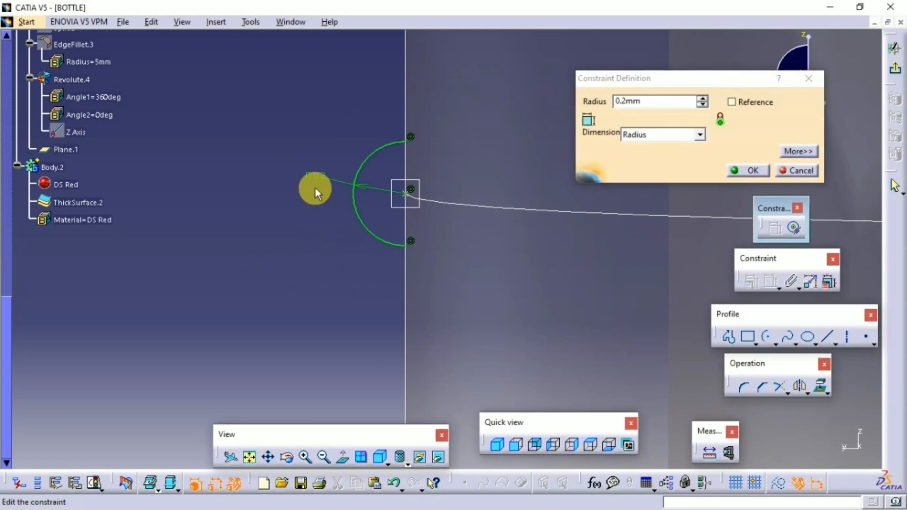
{"action": "double_click", "coordinate": [344, 194]}
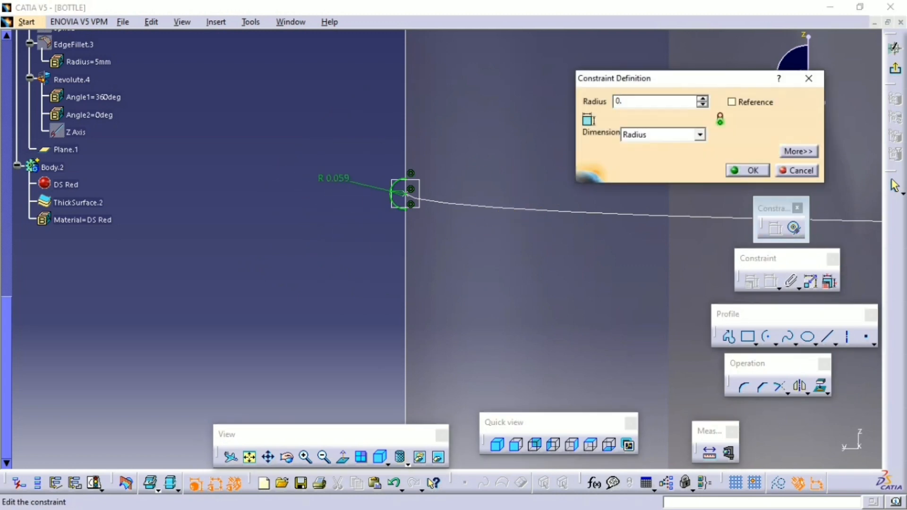
{"action": "left_click", "coordinate": [742, 174]}
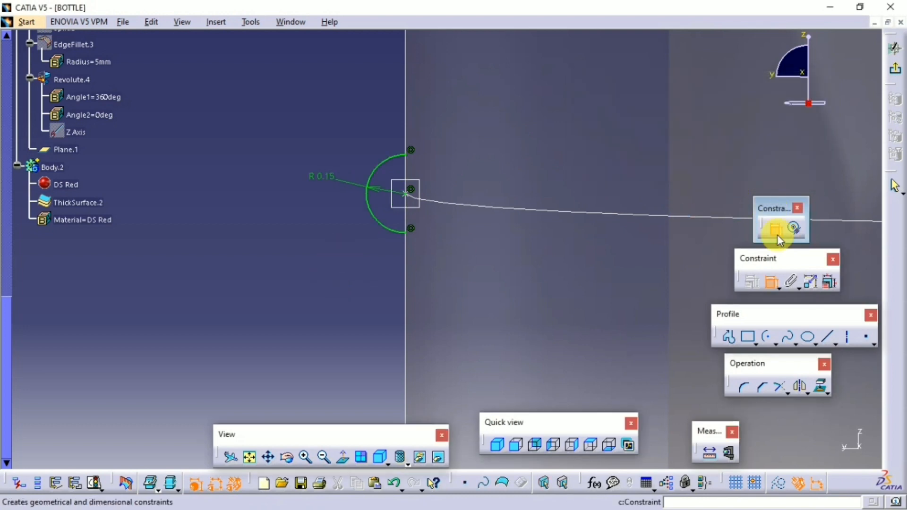
- Set the arc's radius to 0.5 mm and close the thread profile with a straight line between the arc's endpoints
{"action": "mouse_move", "coordinate": [371, 202]}
{"action": "middle_mouse_down", "text": "ctrl"}
{"action": "mouse_move", "coordinate": [458, 419]}
{"action": "mouse_move", "coordinate": [450, 287]}
{"action": "mouse_move", "coordinate": [374, 205]}
{"action": "middle_mouse_up", "text": "ctrl"}
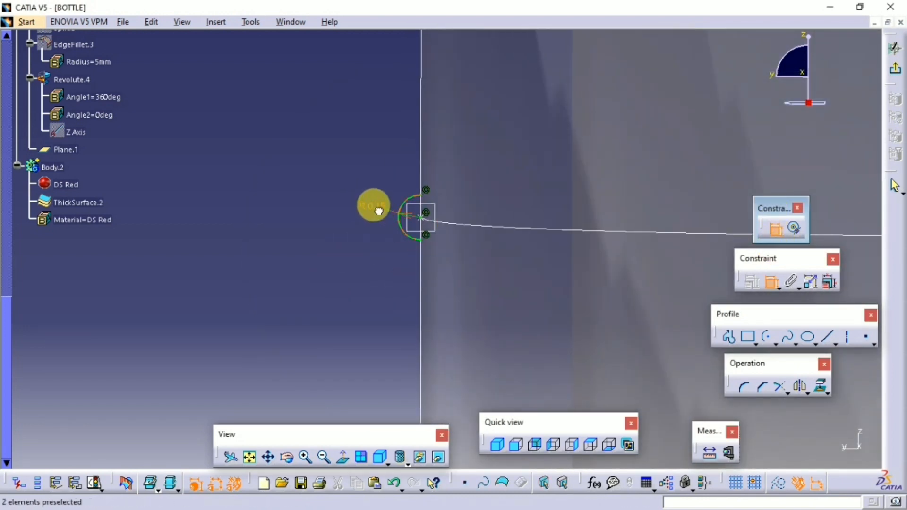
{"action": "double_click", "coordinate": [375, 205]}
{"action": "type", "text": "0.5"}
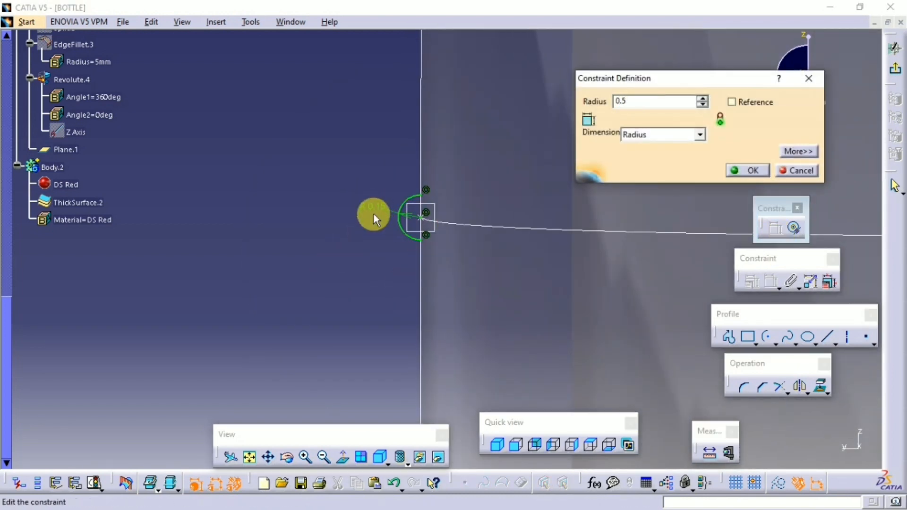
{"action": "mouse_move", "coordinate": [377, 238]}
{"action": "middle_mouse_down", "text": "ctrl"}
{"action": "mouse_move", "coordinate": [523, 502]}
{"action": "mouse_move", "coordinate": [504, 382]}
{"action": "middle_mouse_up", "text": "ctrl"}
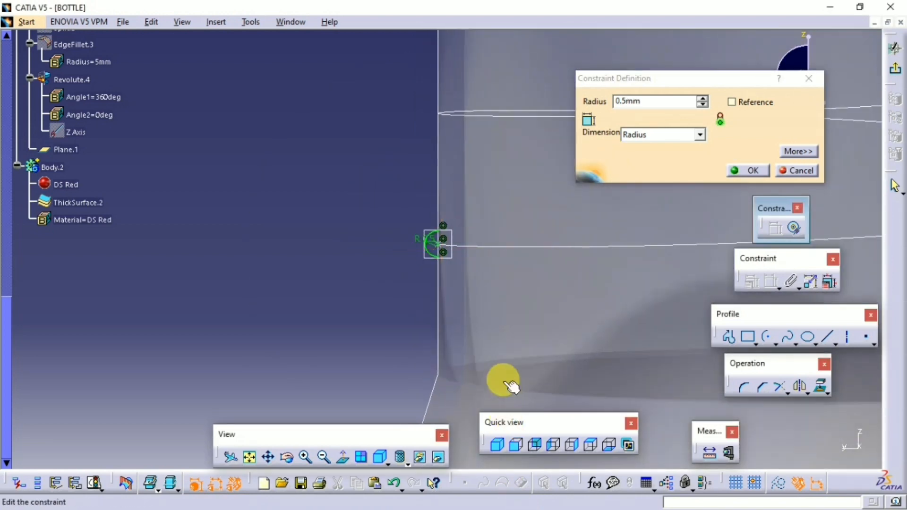
{"action": "middle_click_drag", "start_coordinate": [310, 286], "coordinate": [400, 197], "text": "ctrl"}
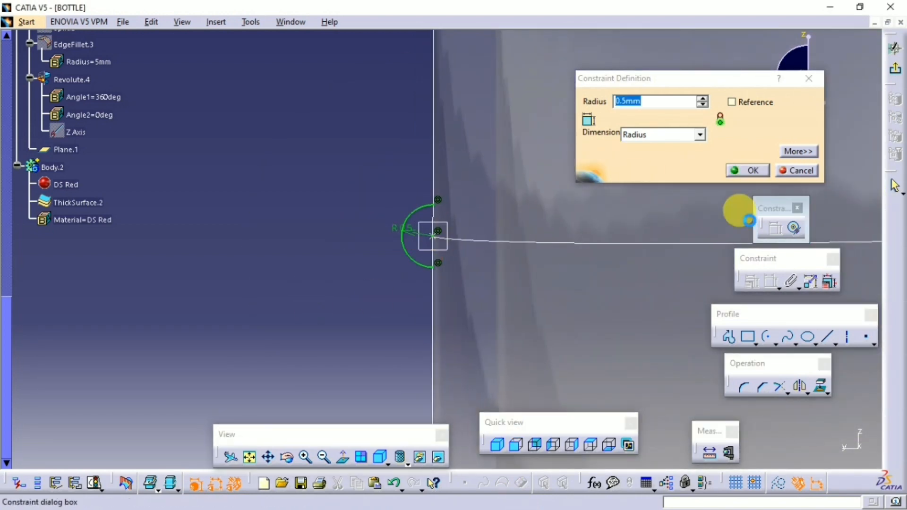
{"action": "left_click", "coordinate": [746, 173]}
{"action": "left_click", "coordinate": [827, 344]}
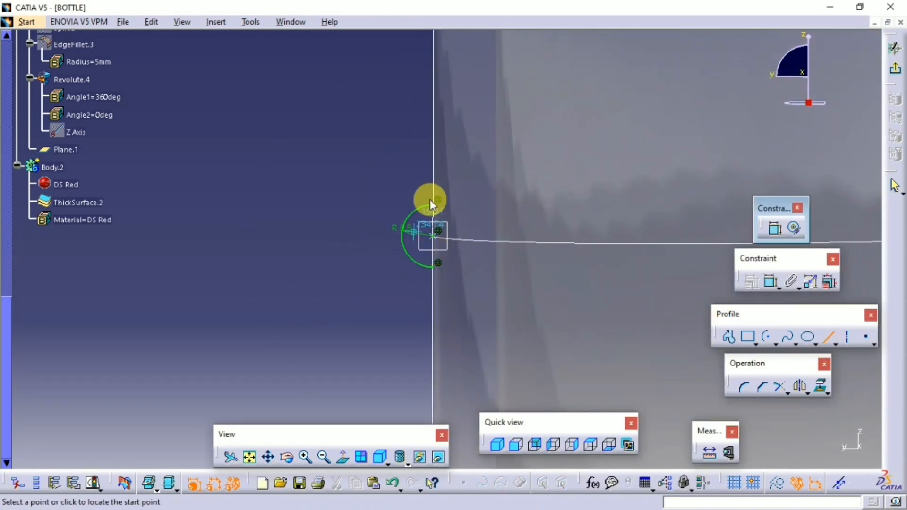
{"action": "left_click", "coordinate": [438, 265]}
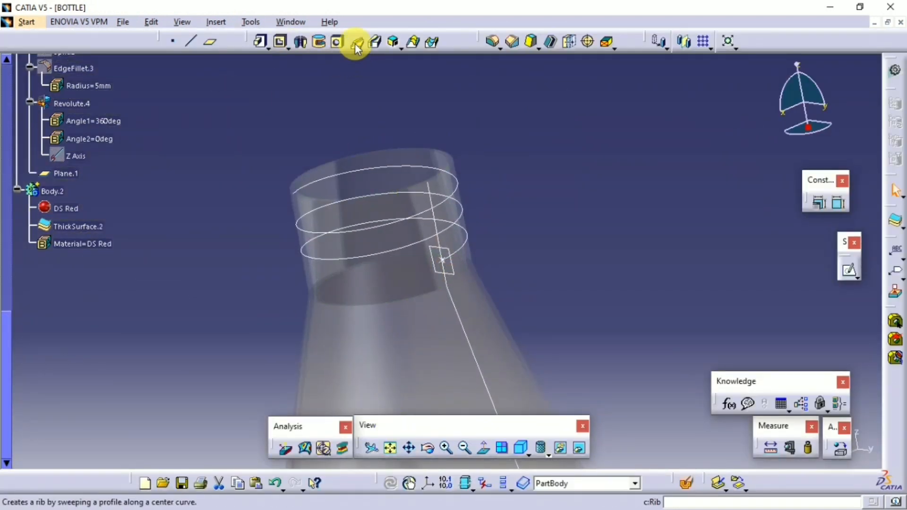
- Create a rib sweeping the closed half-circle profile along the neck helix (Helix.1) with Keep angle profile control
{"action": "left_click", "coordinate": [355, 43]}
{"action": "left_click", "coordinate": [364, 228]}
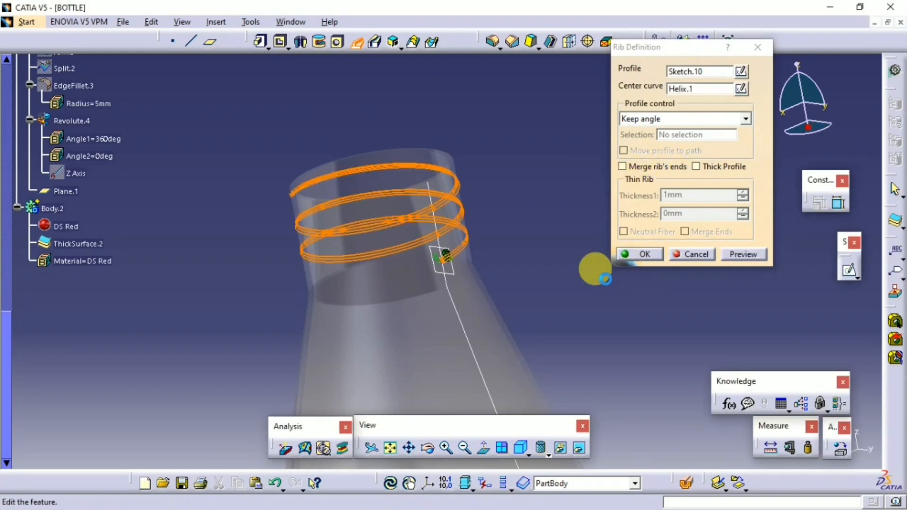
{"action": "left_click", "coordinate": [640, 254]}
{"action": "left_click", "coordinate": [844, 454]}
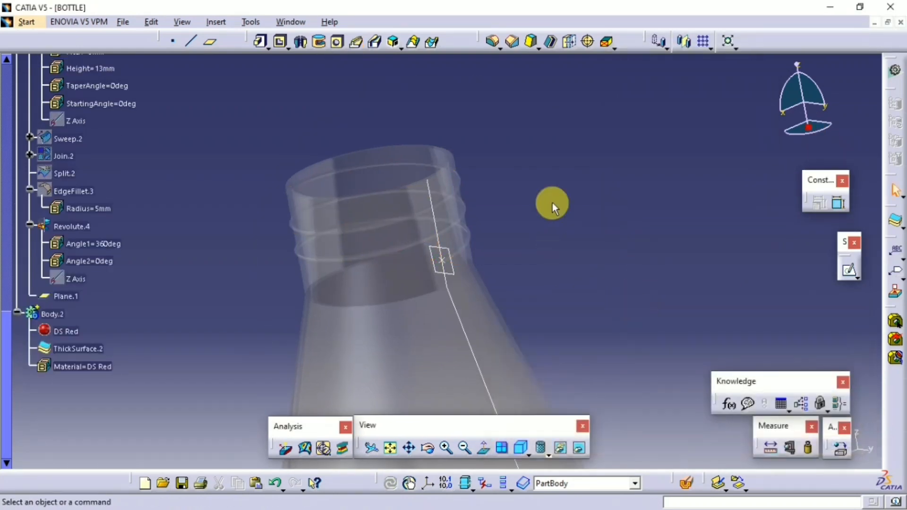
- Hide Geometrical Set.1 with its construction curves and surfaces, leaving only the solid bottle and label band displayed
{"action": "middle_click_drag", "start_coordinate": [542, 203], "coordinate": [596, 416]}
{"action": "left_click_drag", "start_coordinate": [350, 142], "coordinate": [639, 498]}
{"action": "middle_click_drag", "start_coordinate": [584, 362], "coordinate": [548, 184]}
{"action": "left_click", "coordinate": [439, 323]}
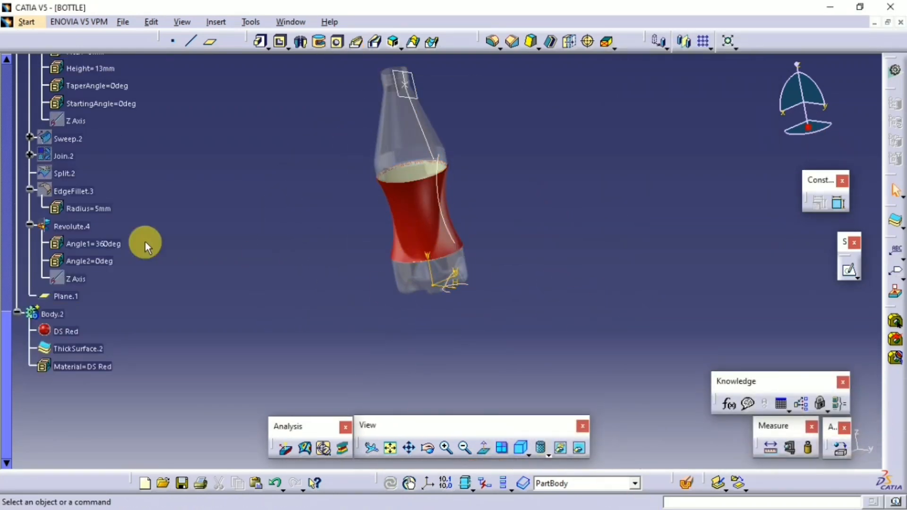
{"action": "scroll", "coordinate": [47, 300], "scroll_direction": "up", "scroll_amount": 9}
{"action": "right_click", "coordinate": [36, 163]}
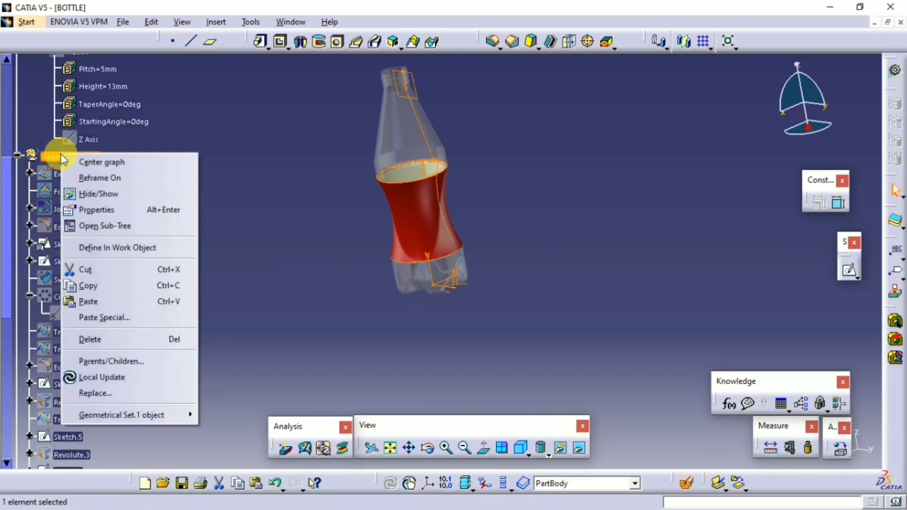
{"action": "left_click", "coordinate": [92, 192]}
{"action": "middle_click_drag", "start_coordinate": [449, 356], "coordinate": [350, 344]}
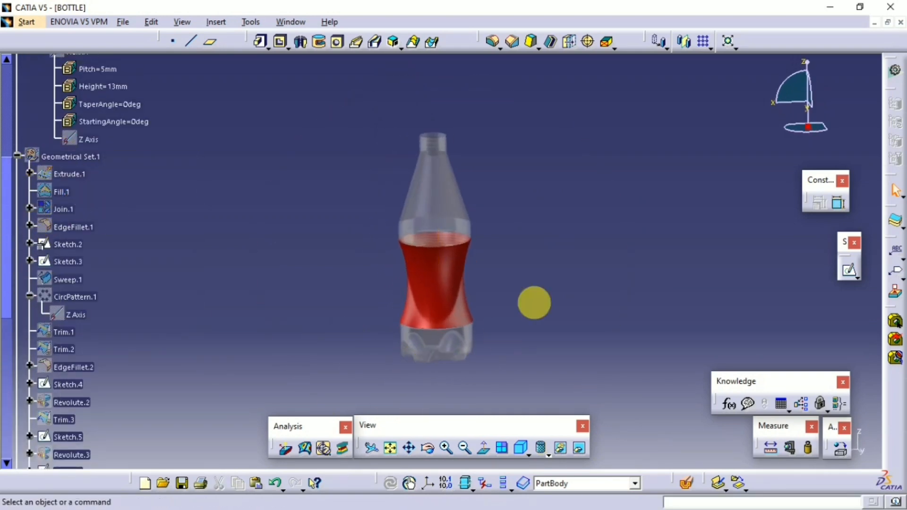
{"action": "mouse_move", "coordinate": [533, 302]}
{"action": "middle_mouse_down"}
{"action": "mouse_move", "coordinate": [430, 213]}
{"action": "mouse_move", "coordinate": [446, 158]}
{"action": "mouse_move", "coordinate": [527, 258]}
{"action": "mouse_move", "coordinate": [581, 290]}
{"action": "mouse_move", "coordinate": [548, 77]}
{"action": "mouse_move", "coordinate": [559, 93]}
{"action": "mouse_move", "coordinate": [489, 42]}
{"action": "mouse_move", "coordinate": [474, 81]}
{"action": "mouse_move", "coordinate": [468, 328]}
{"action": "mouse_move", "coordinate": [525, 122]}
{"action": "mouse_move", "coordinate": [355, 258]}
{"action": "mouse_move", "coordinate": [410, 149]}
{"action": "mouse_move", "coordinate": [419, 198]}
{"action": "mouse_move", "coordinate": [413, 252]}
{"action": "mouse_move", "coordinate": [352, 259]}
{"action": "mouse_move", "coordinate": [330, 196]}
{"action": "mouse_move", "coordinate": [344, 257]}
{"action": "middle_mouse_up"}
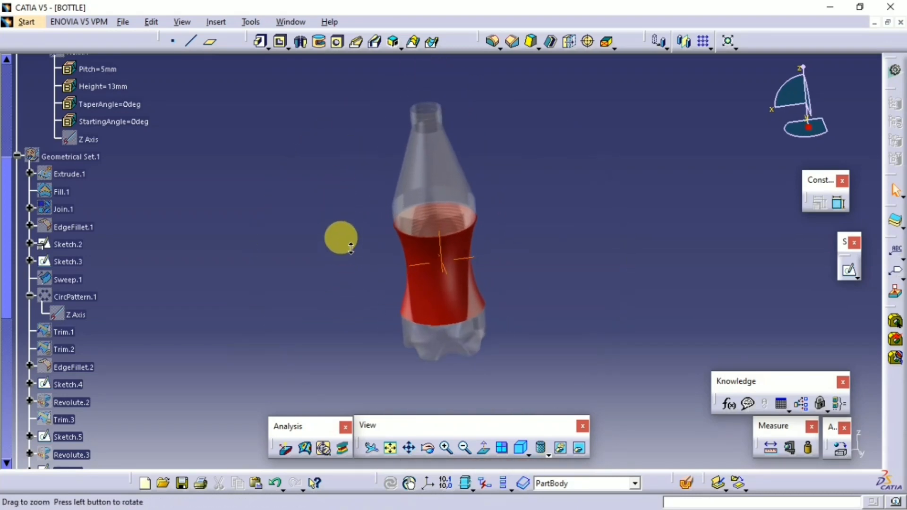